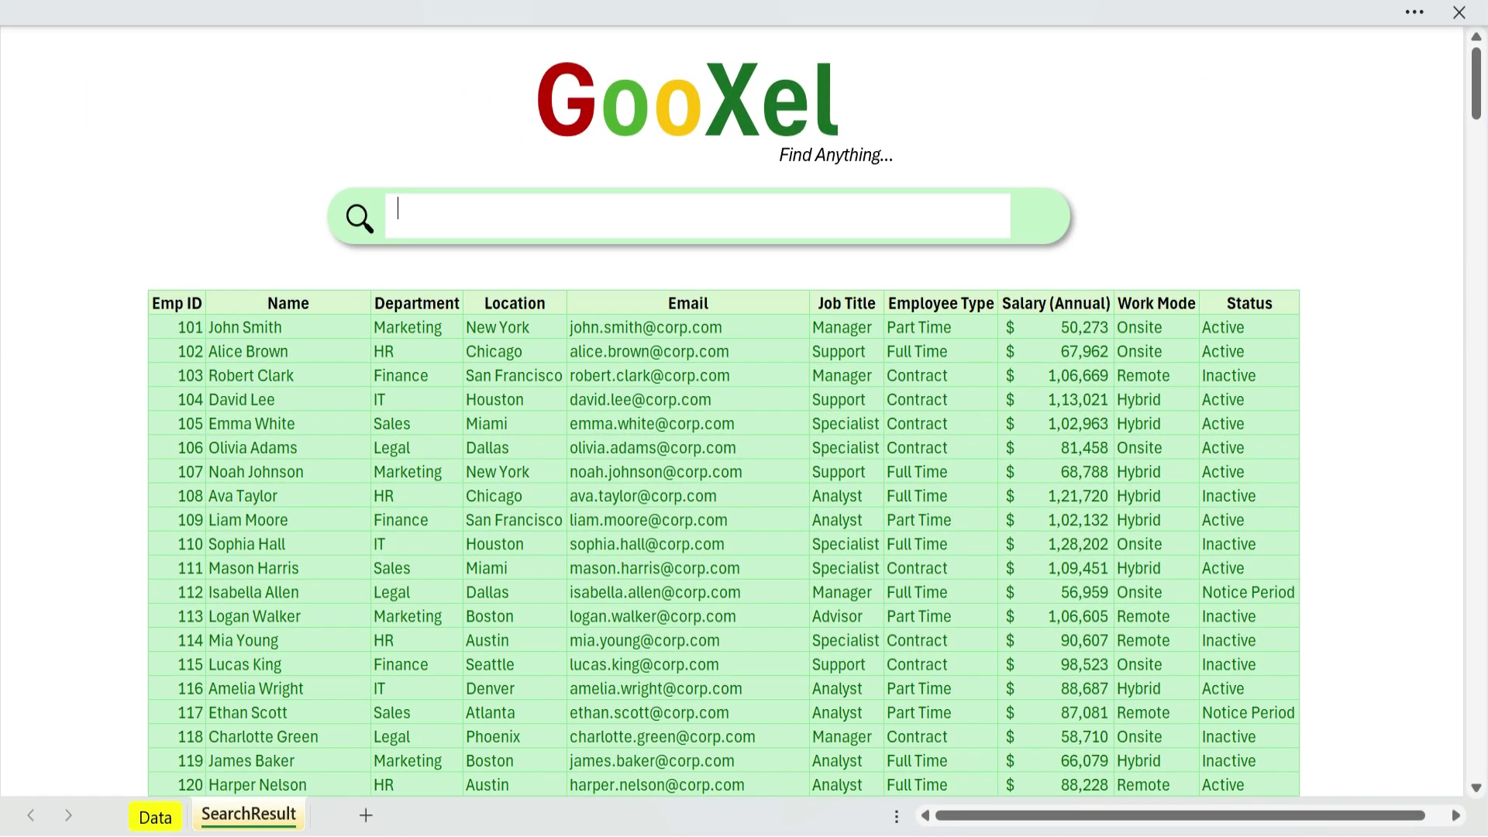
type("jame")
Demo the live filter with keywords like james, fi, onsit and john, clearing the search box between each.
key("BackSpace")
key("BackSpace")
key("BackSpace")
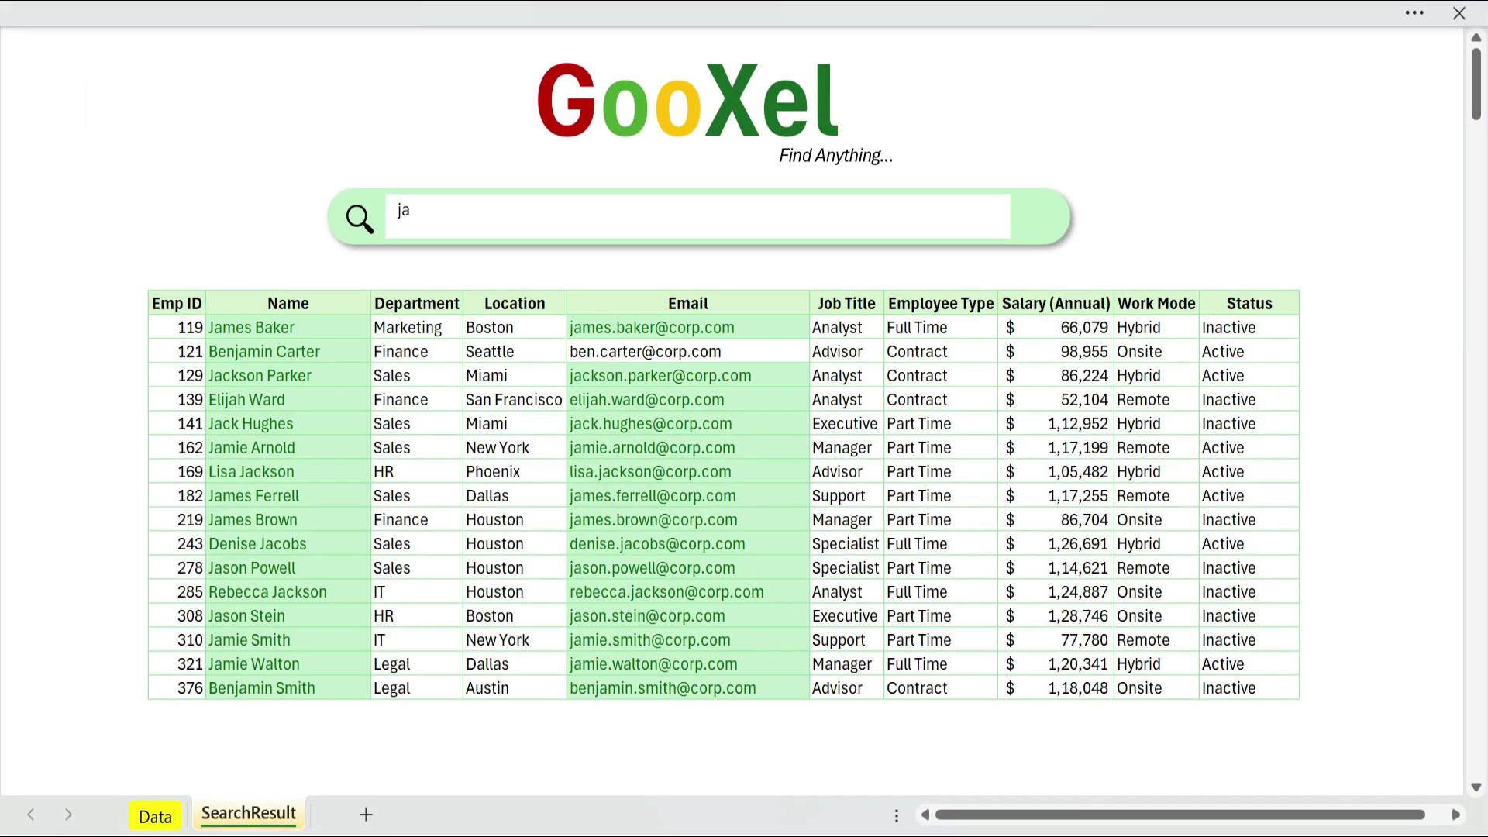
key("BackSpace")
key("BackSpace")
type("d")
key("BackSpace")
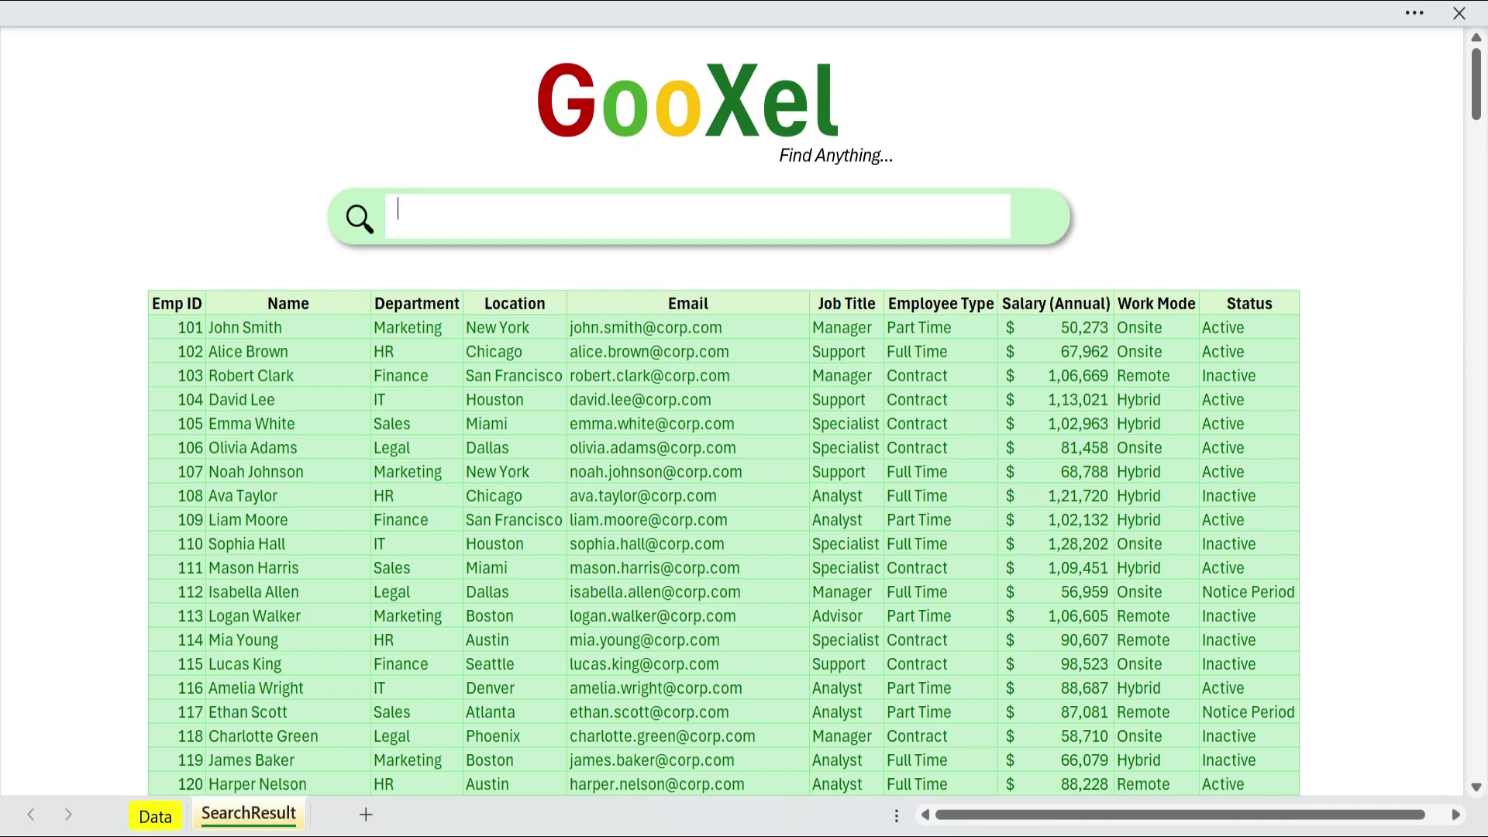
type("fi")
key("BackSpace")
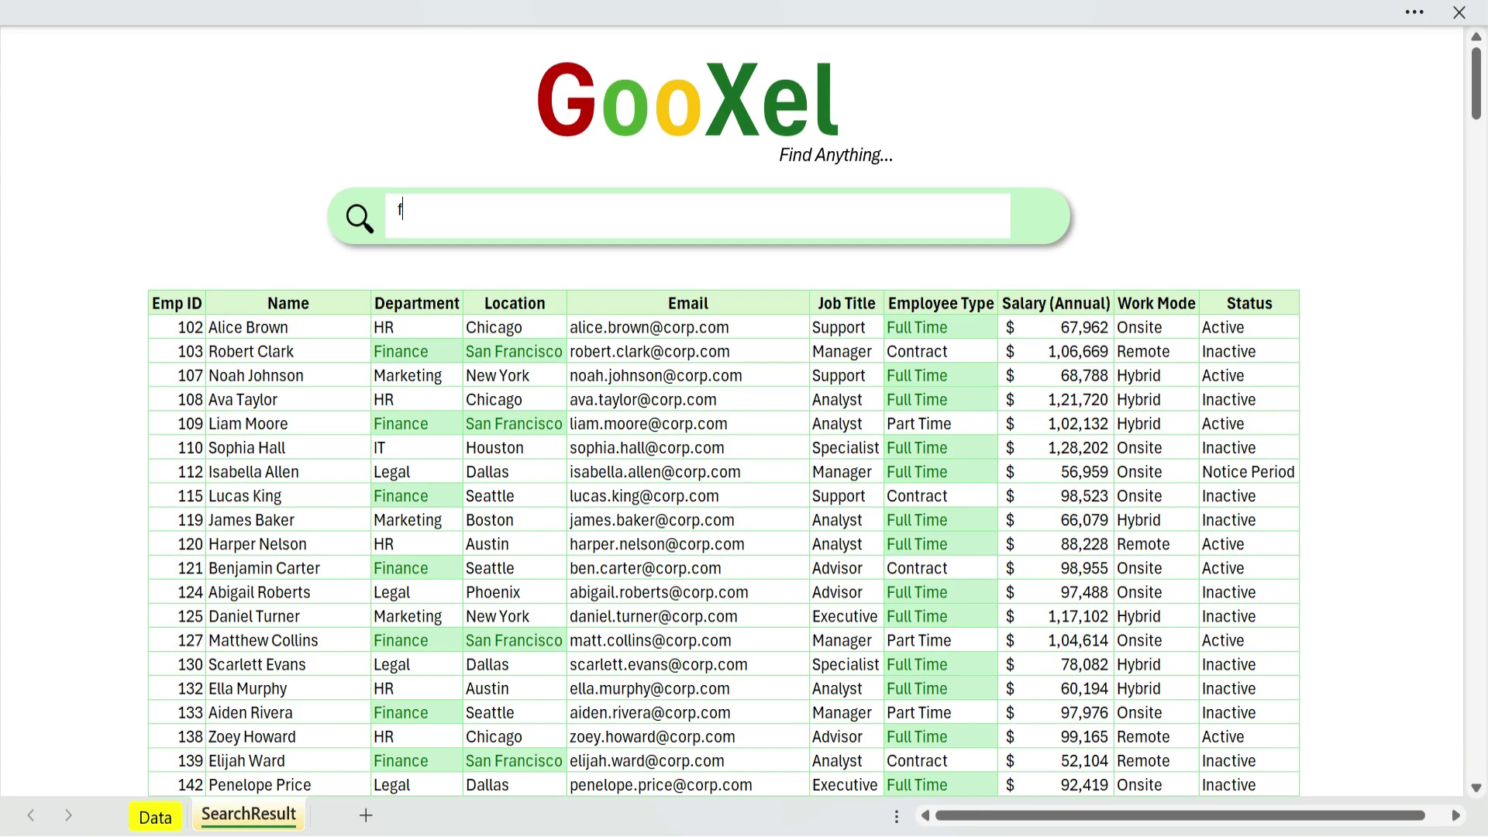
key("BackSpace")
type("onsit")
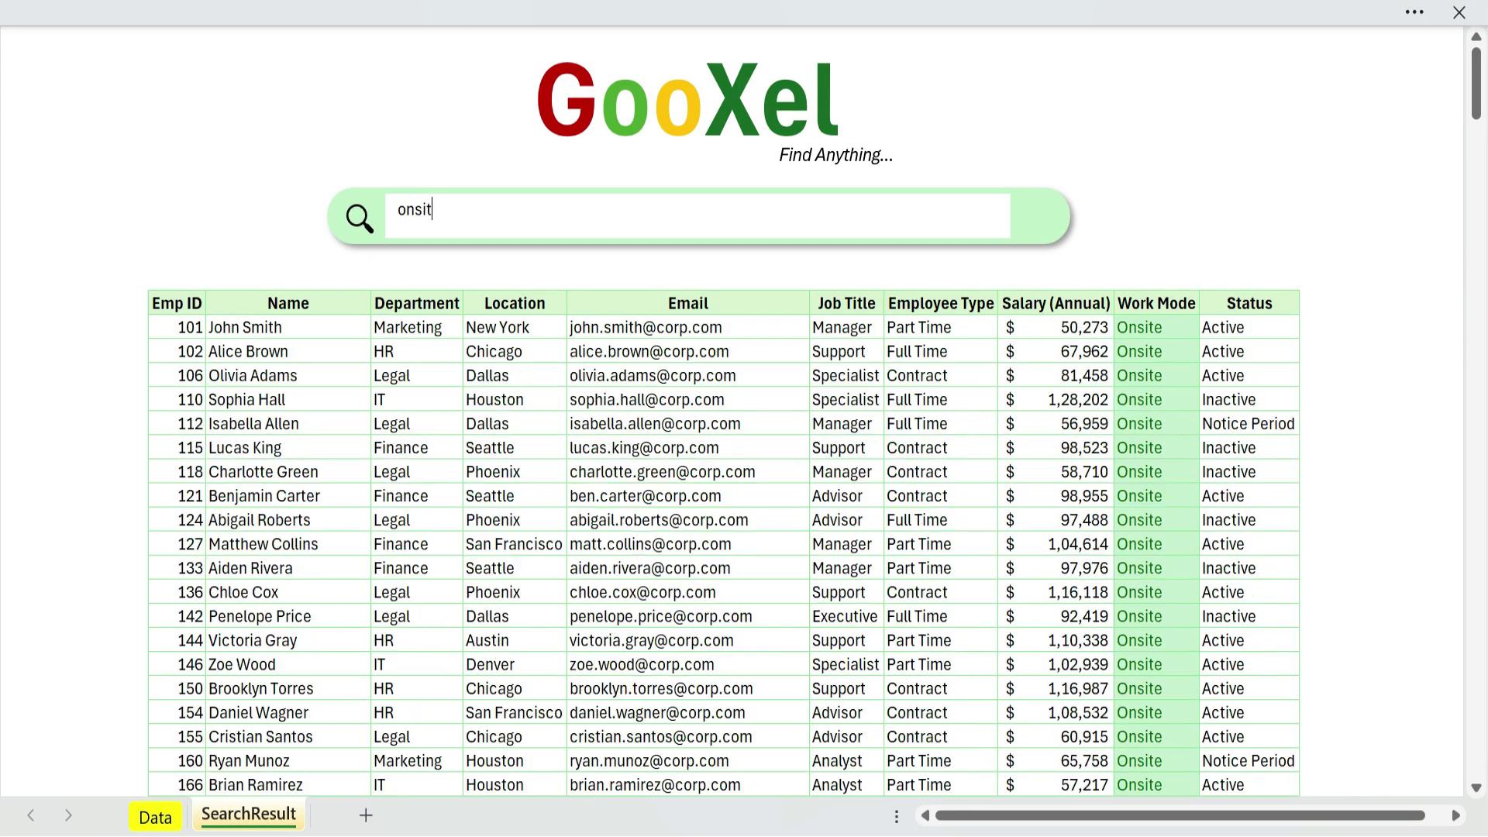
key("BackSpace")
key("BackSpace")
key("BackSpace")
key("BackSpace")
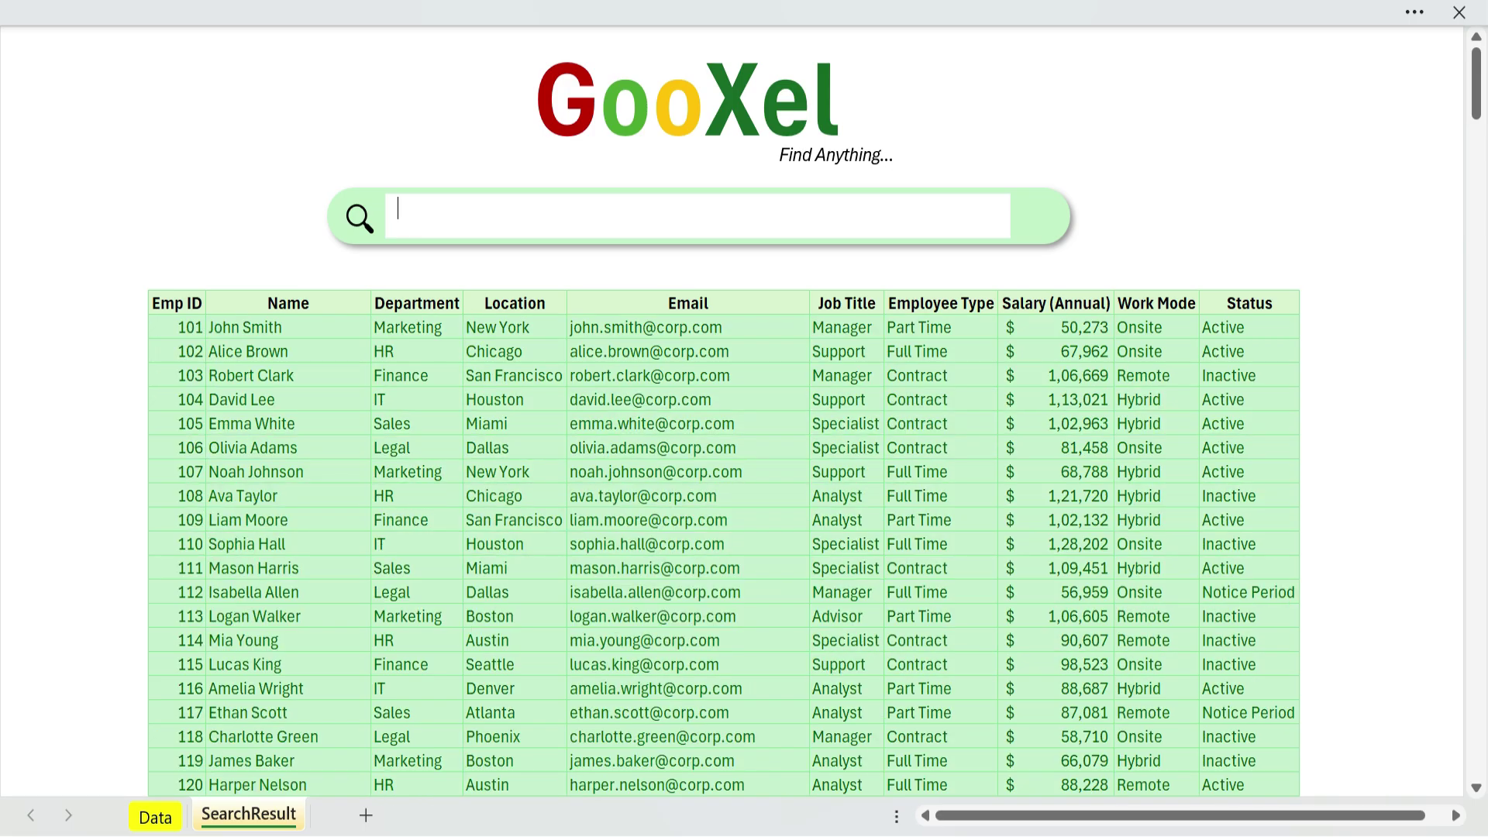
type("john")
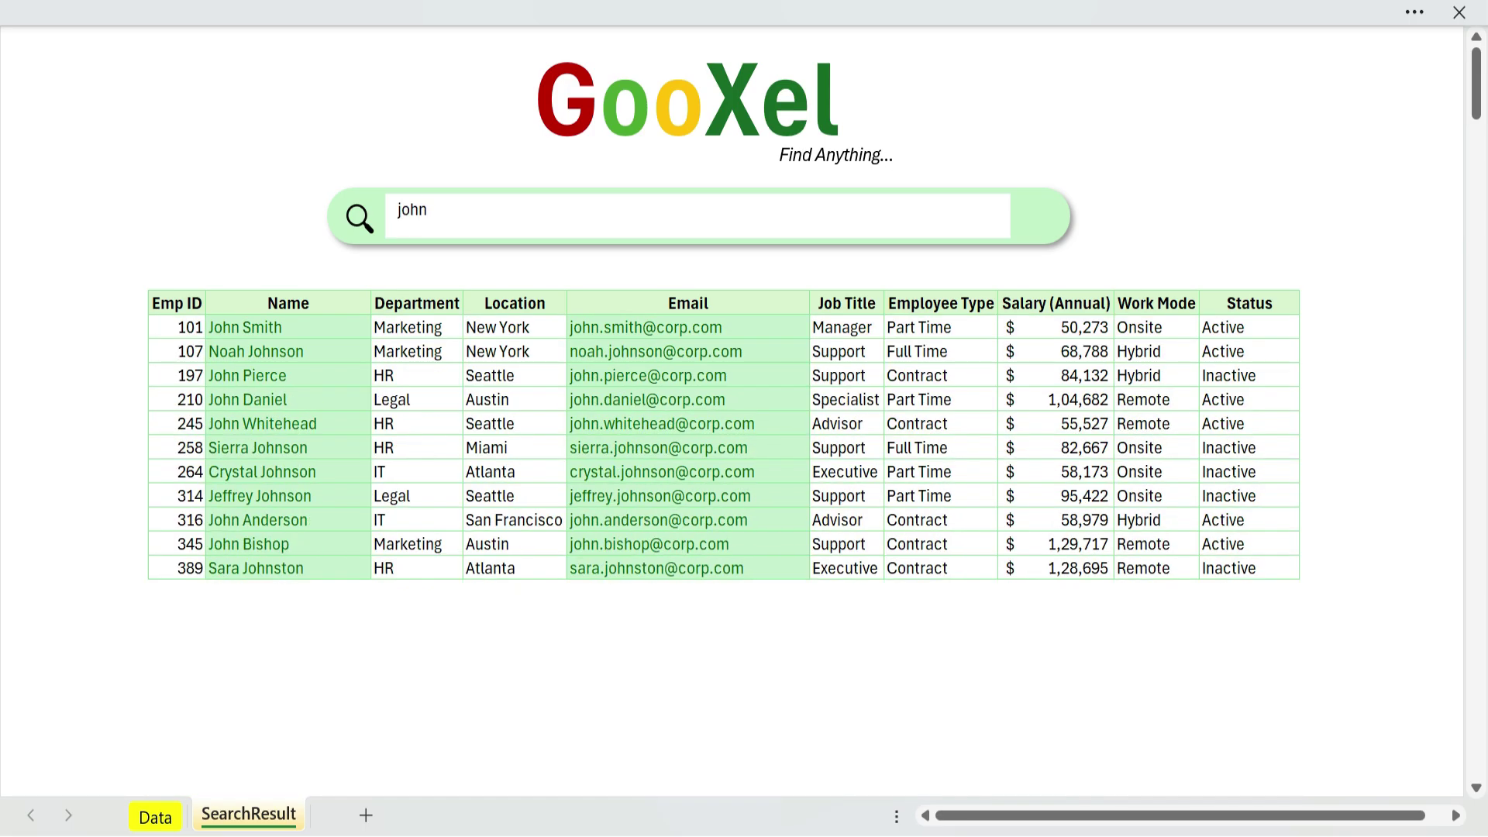
type(" d")
key("BackSpace")
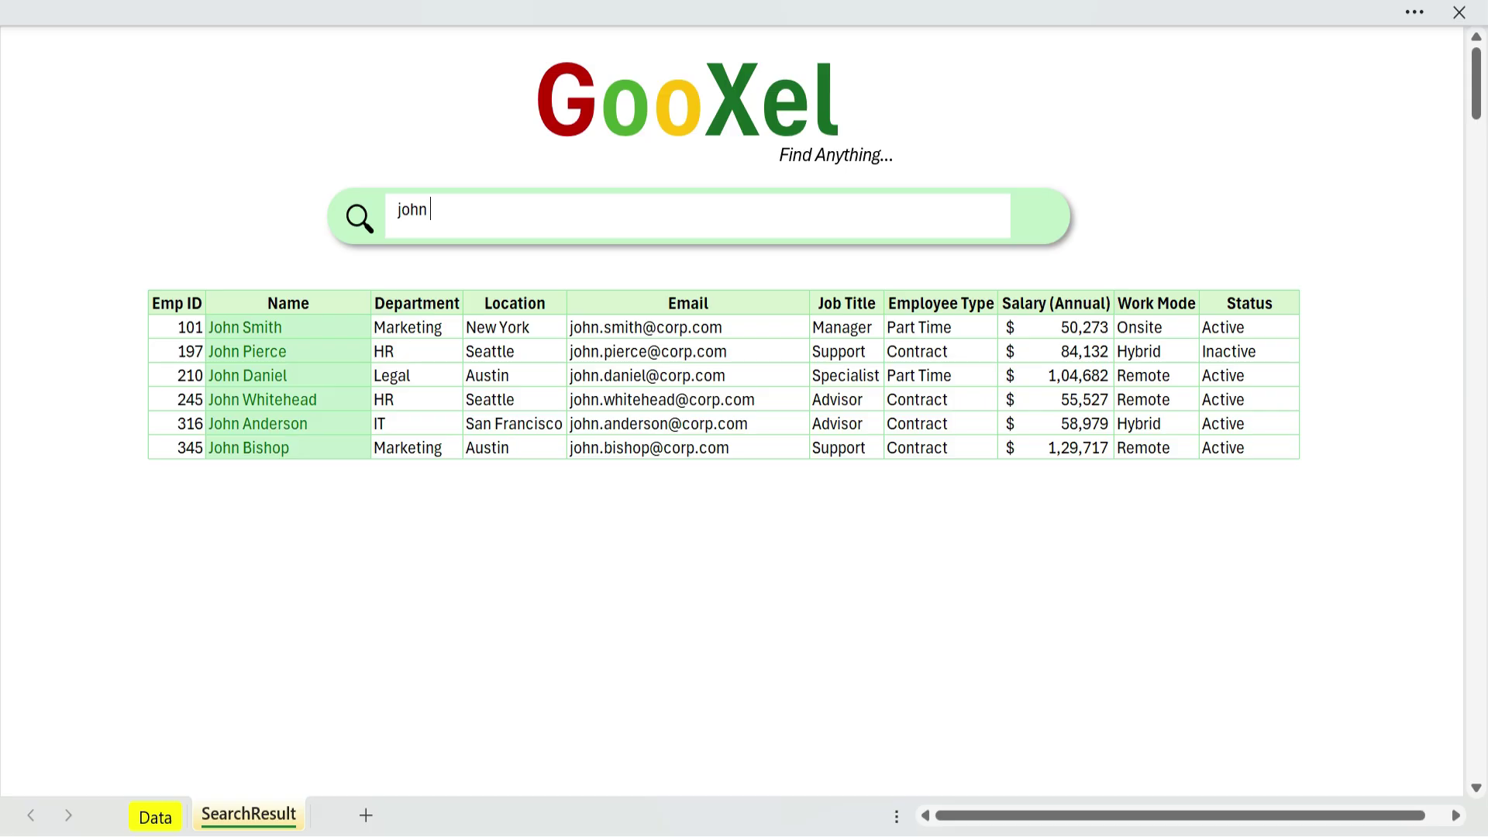
key("BackSpace")
key("BackSpace")
key("BackSpace")
key("BackSpace")
key("BackSpace")
type("e")
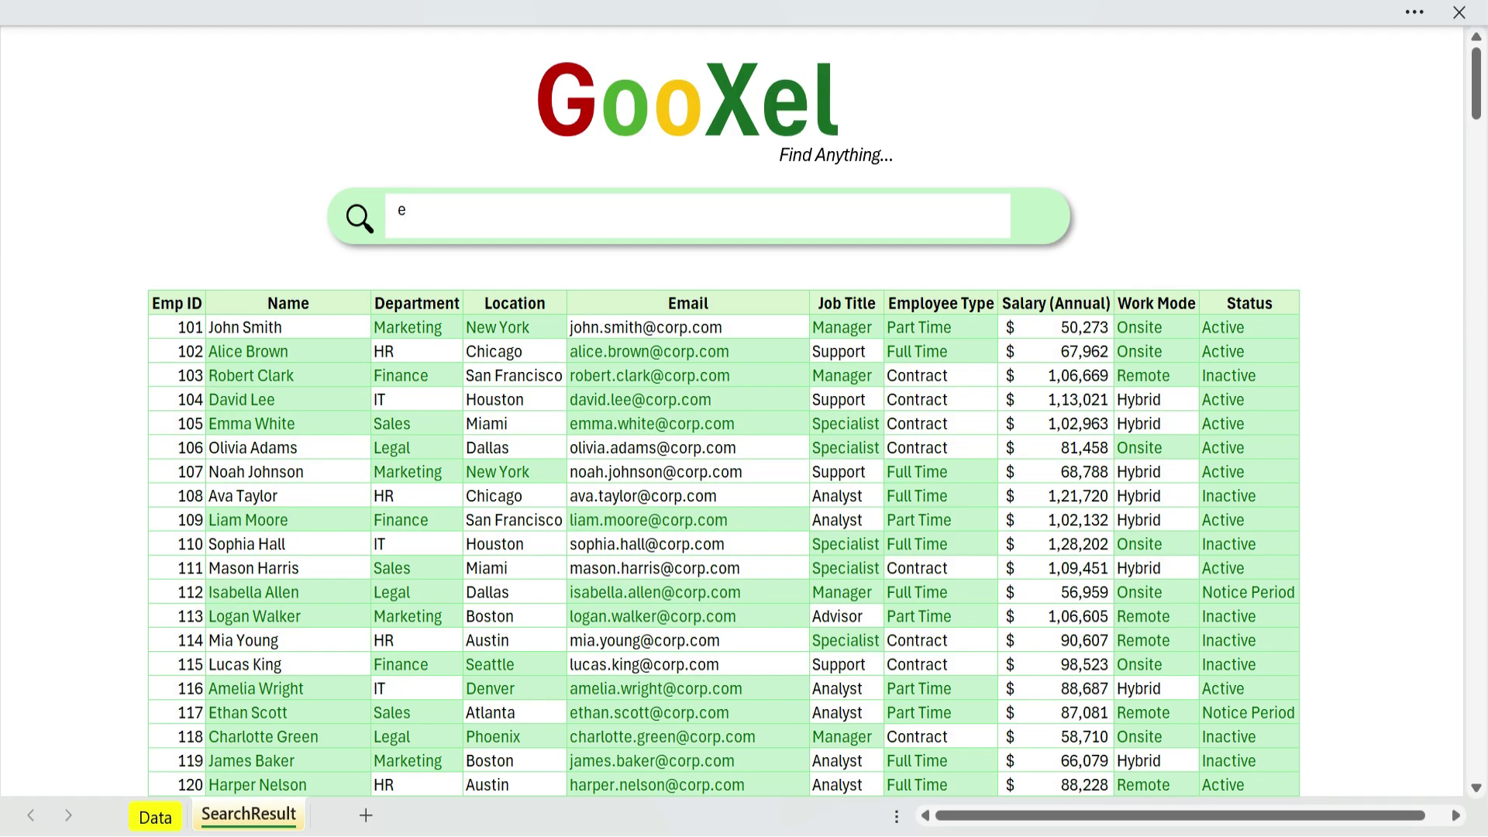
type("t")
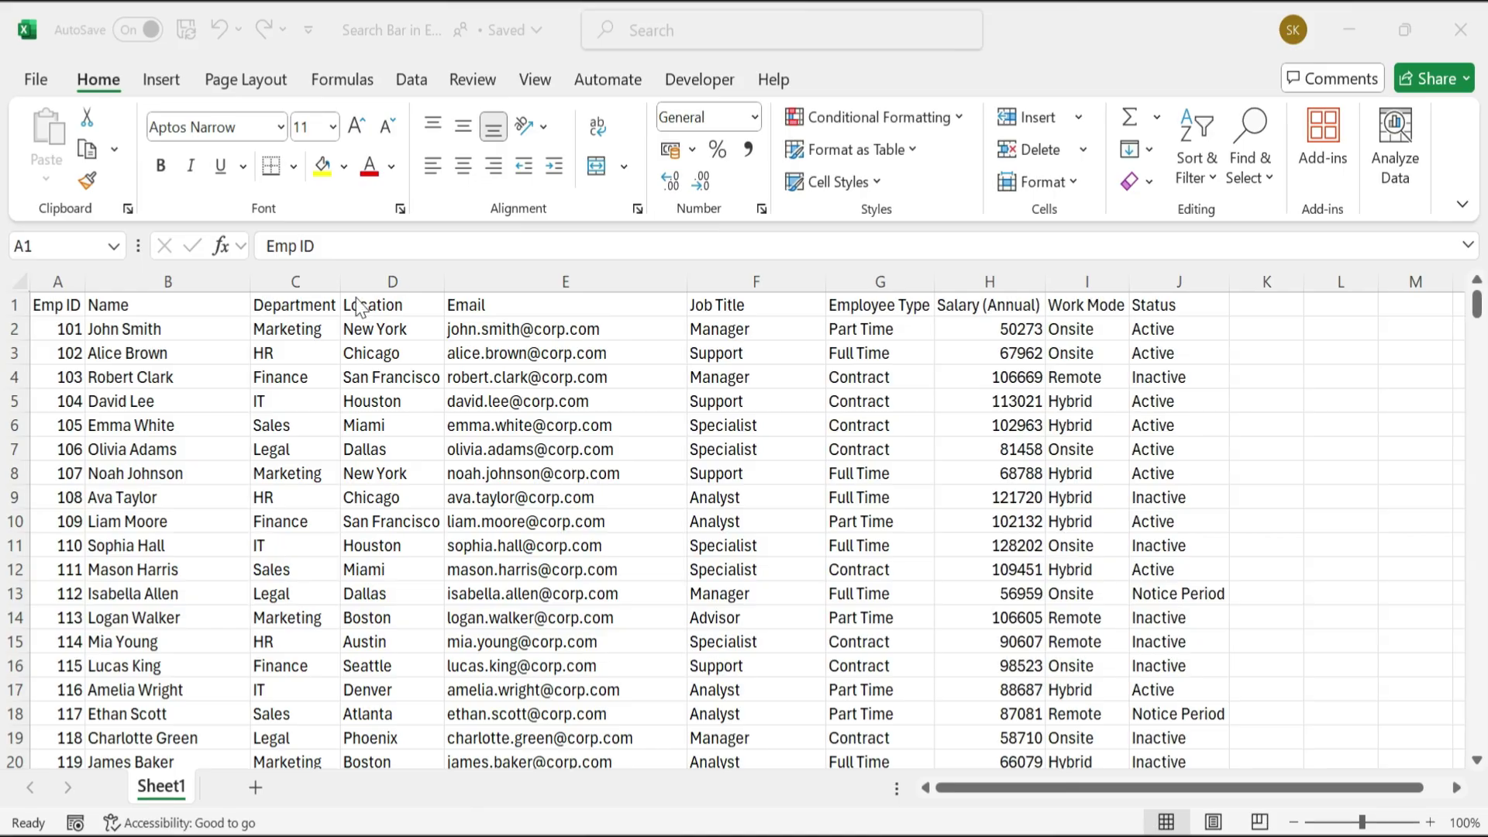
Rename the employee records sheet from Sheet1 to Data.
left_click_drag(57, 304, 909, 490)
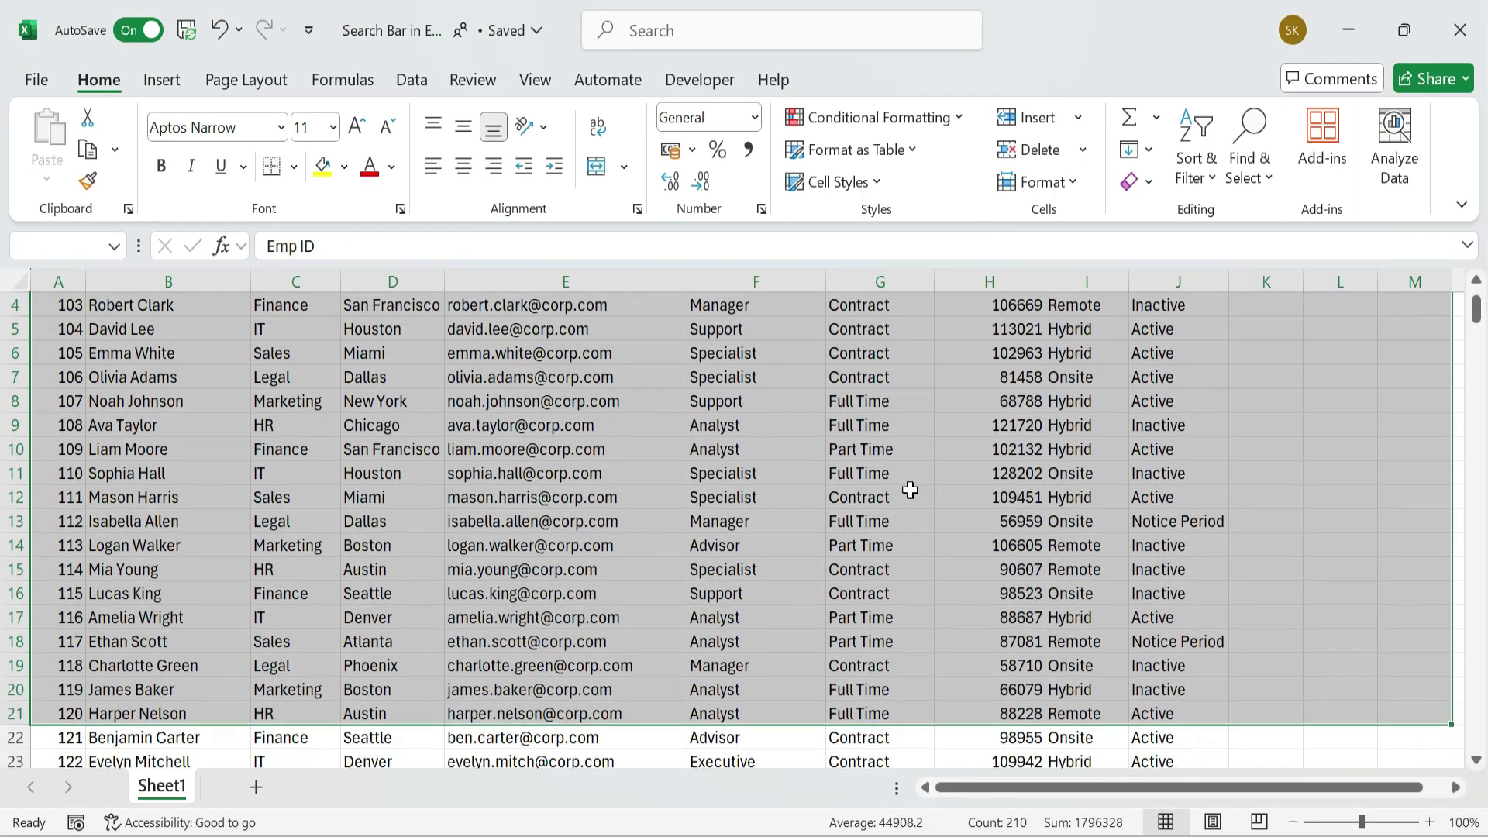
scroll(910, 491, "up", 3)
left_click(956, 420)
scroll(930, 442, "down", 5)
scroll(896, 444, "up", 2)
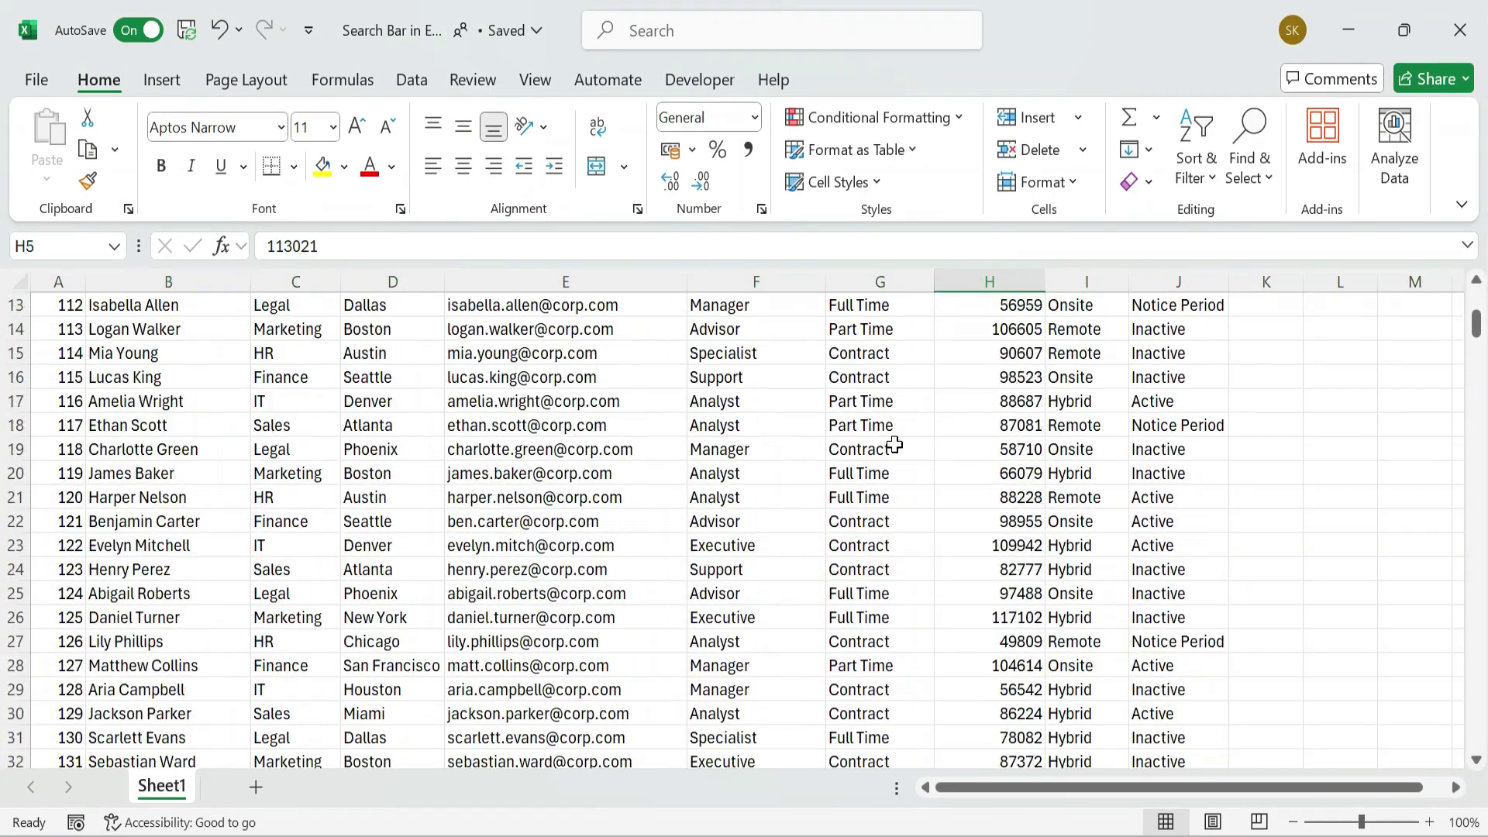
scroll(896, 445, "up", 4)
double_click(162, 788)
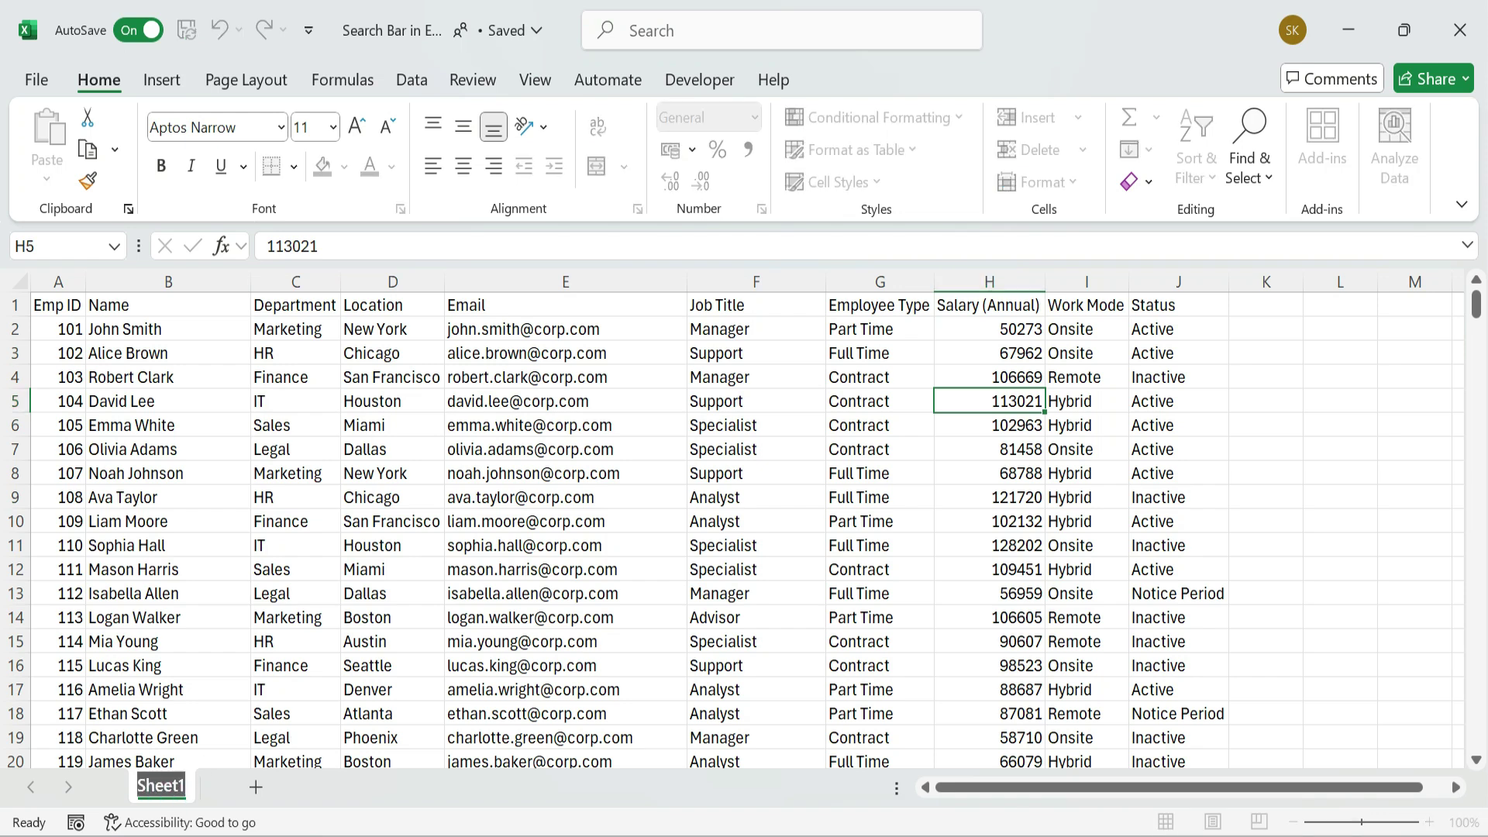
type("Data")
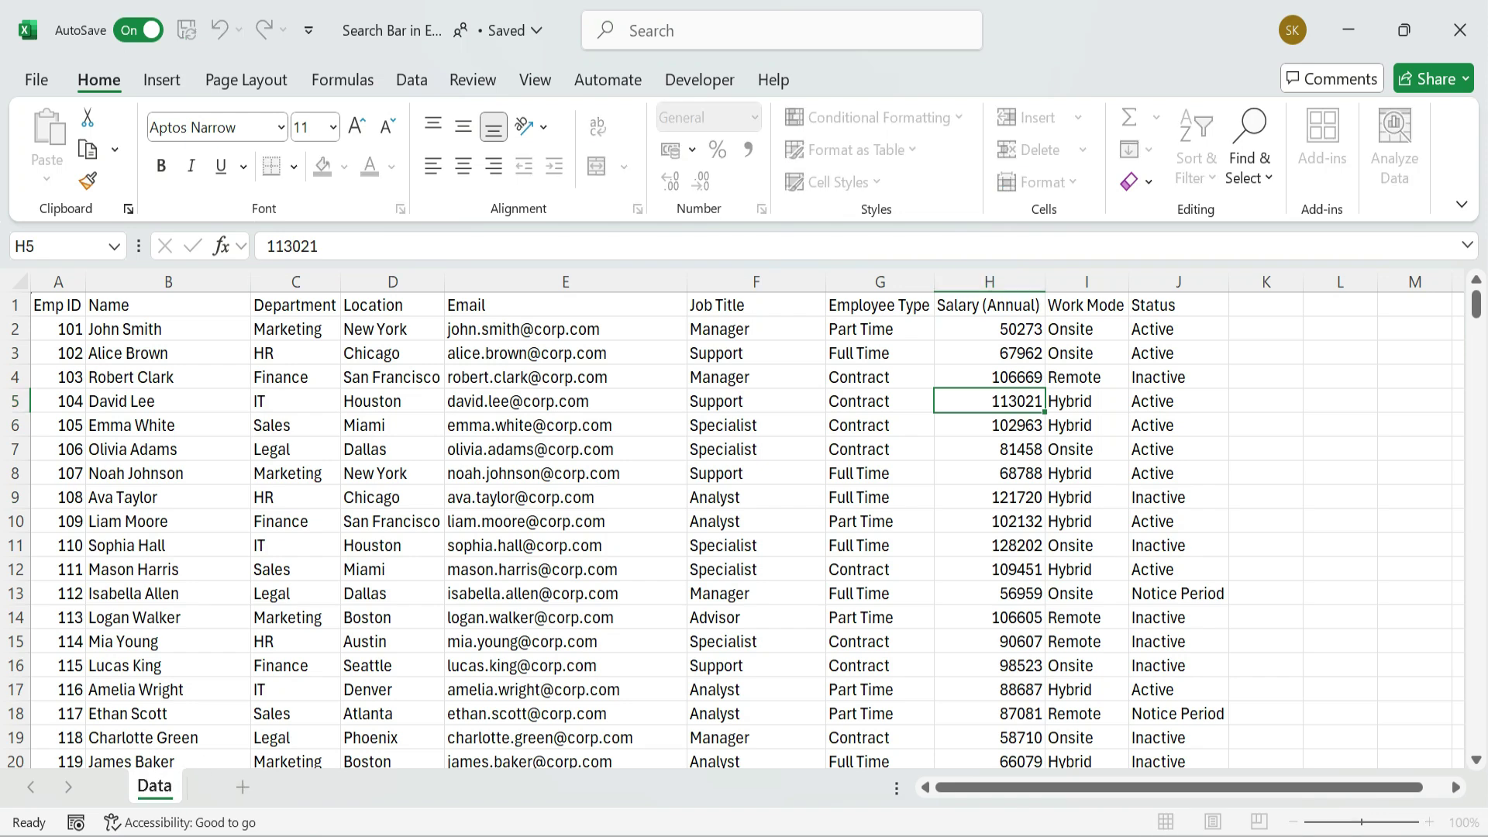
left_click(168, 714)
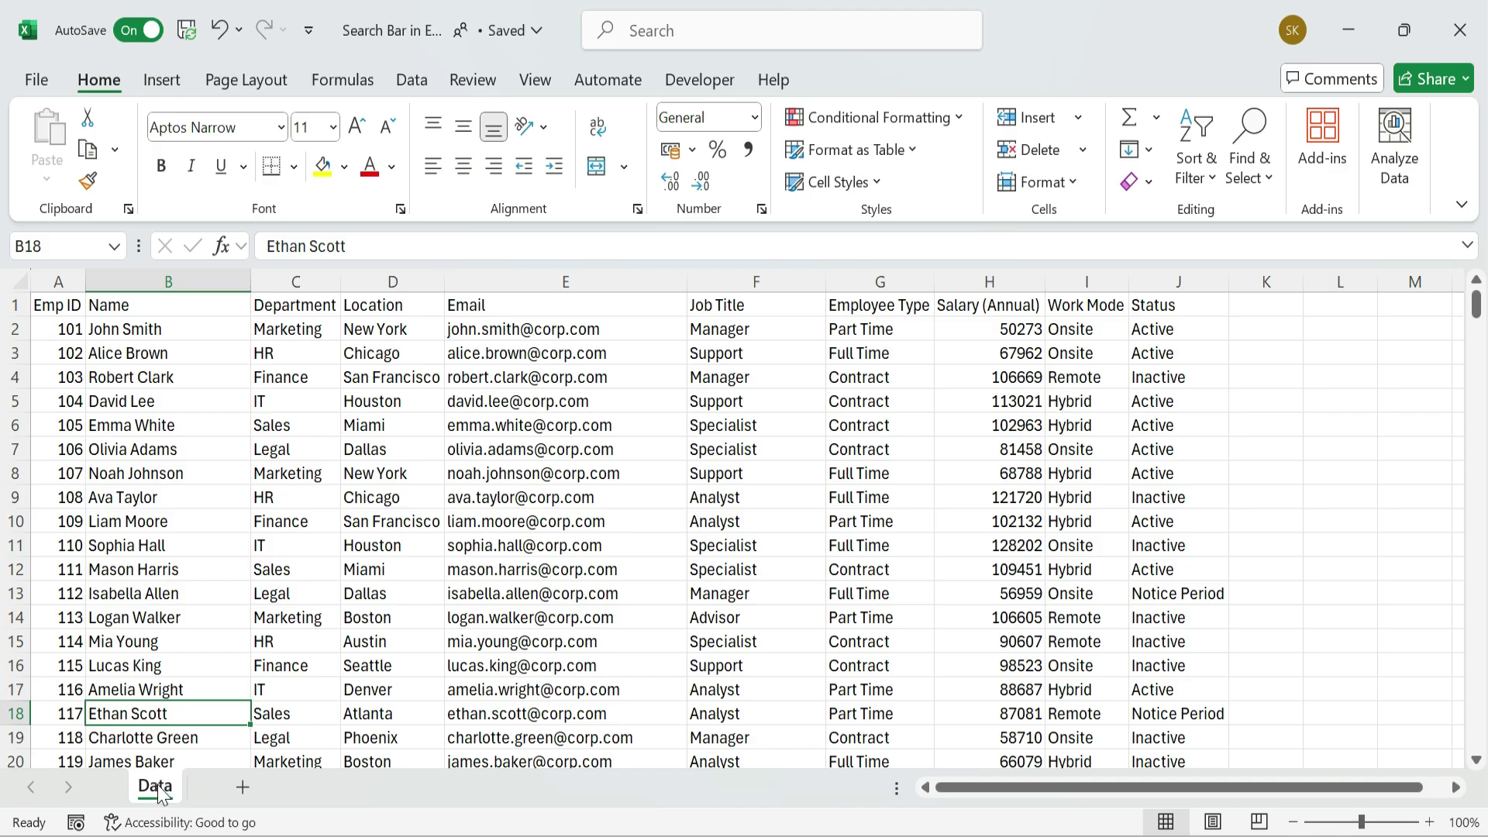
Colour the Data sheet tab yellow and select the Emp ID header in A1.
right_click(155, 785)
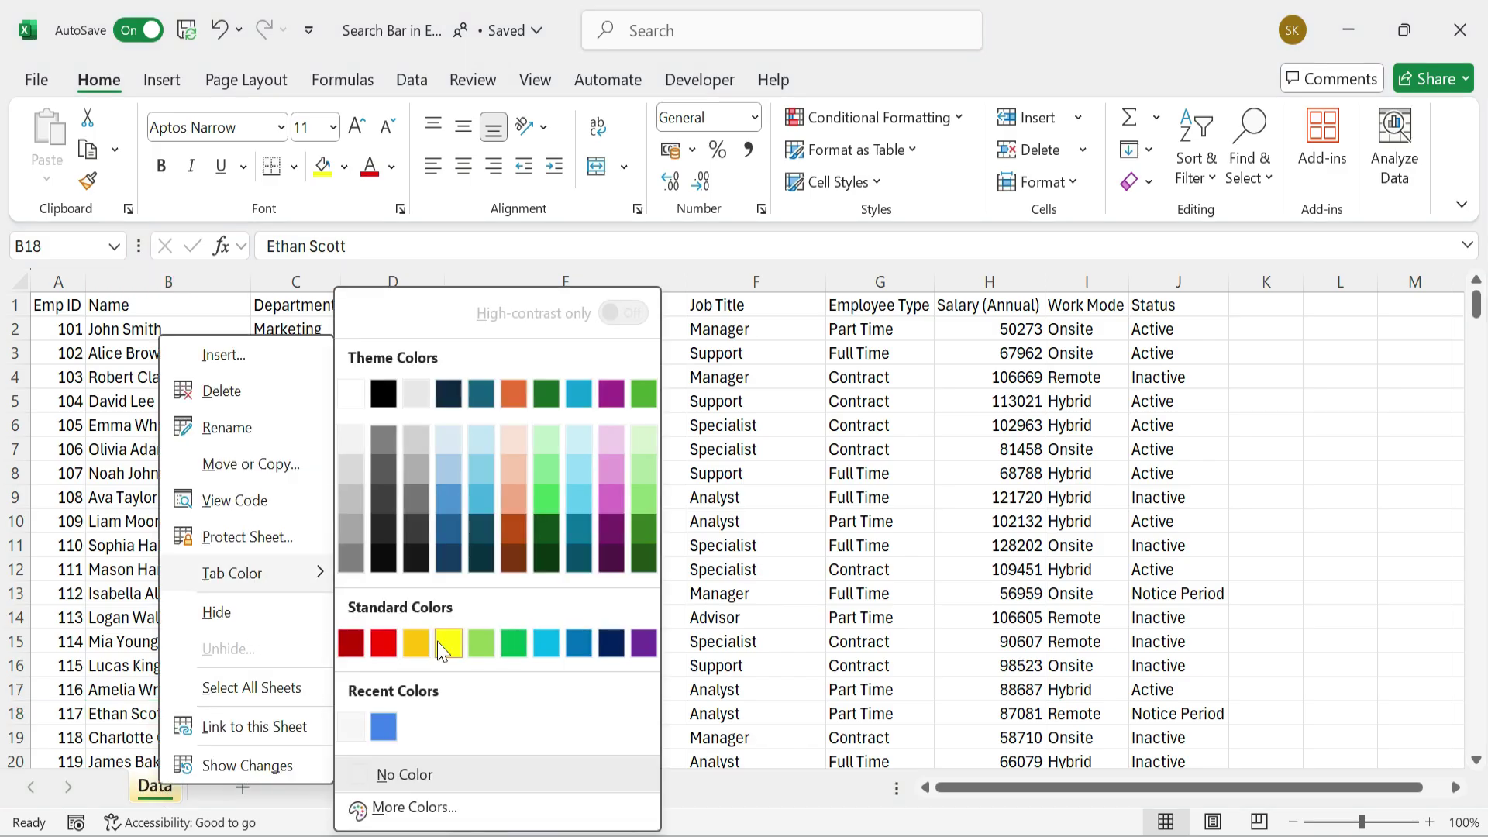
left_click(416, 640)
left_click(647, 590)
left_click(56, 313)
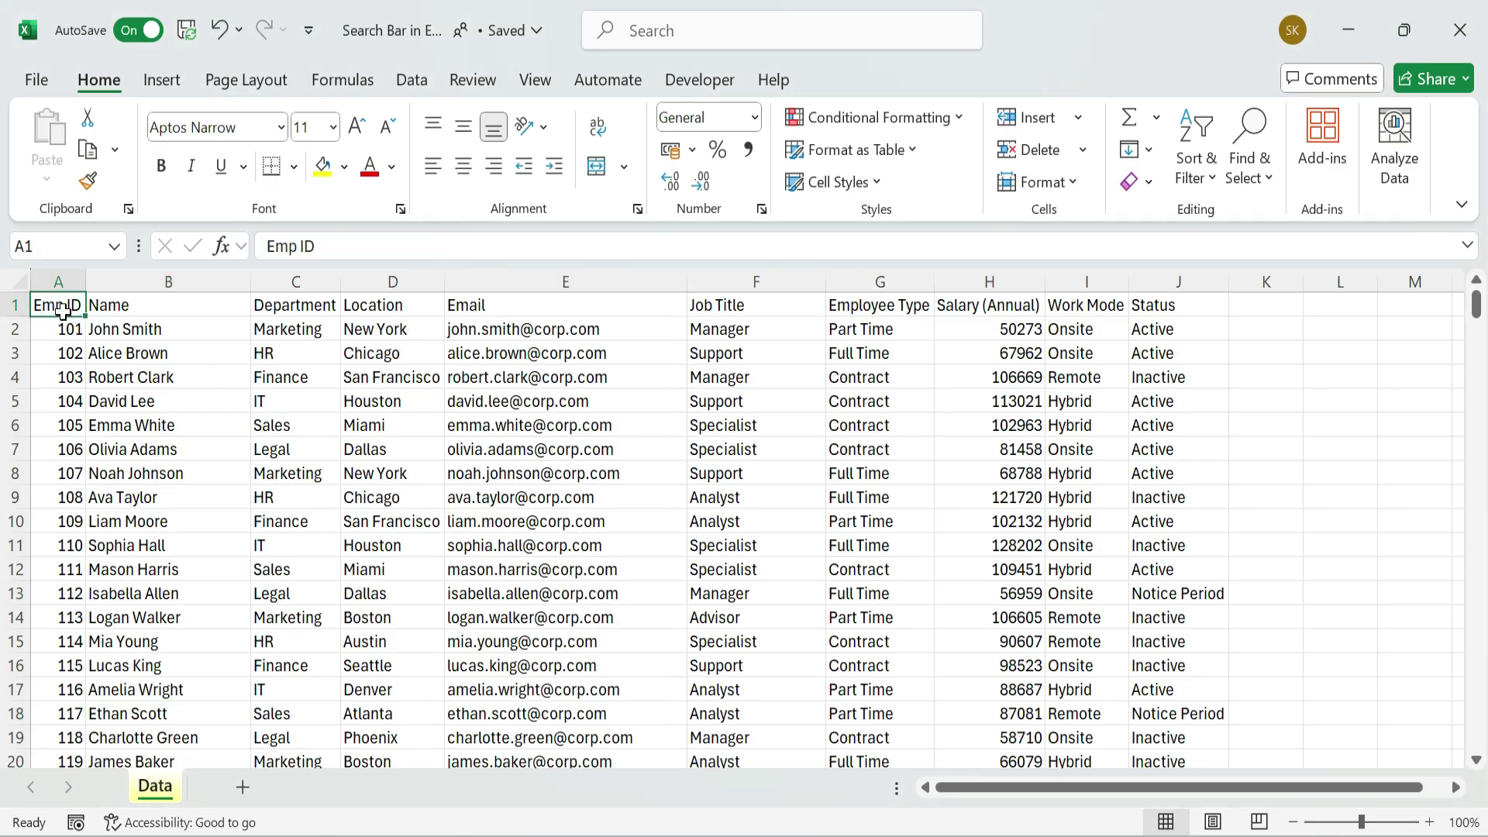
Convert the full employee range A1:J301 into a table with headers (Ctrl+T).
key("ctrl+shift+Right")
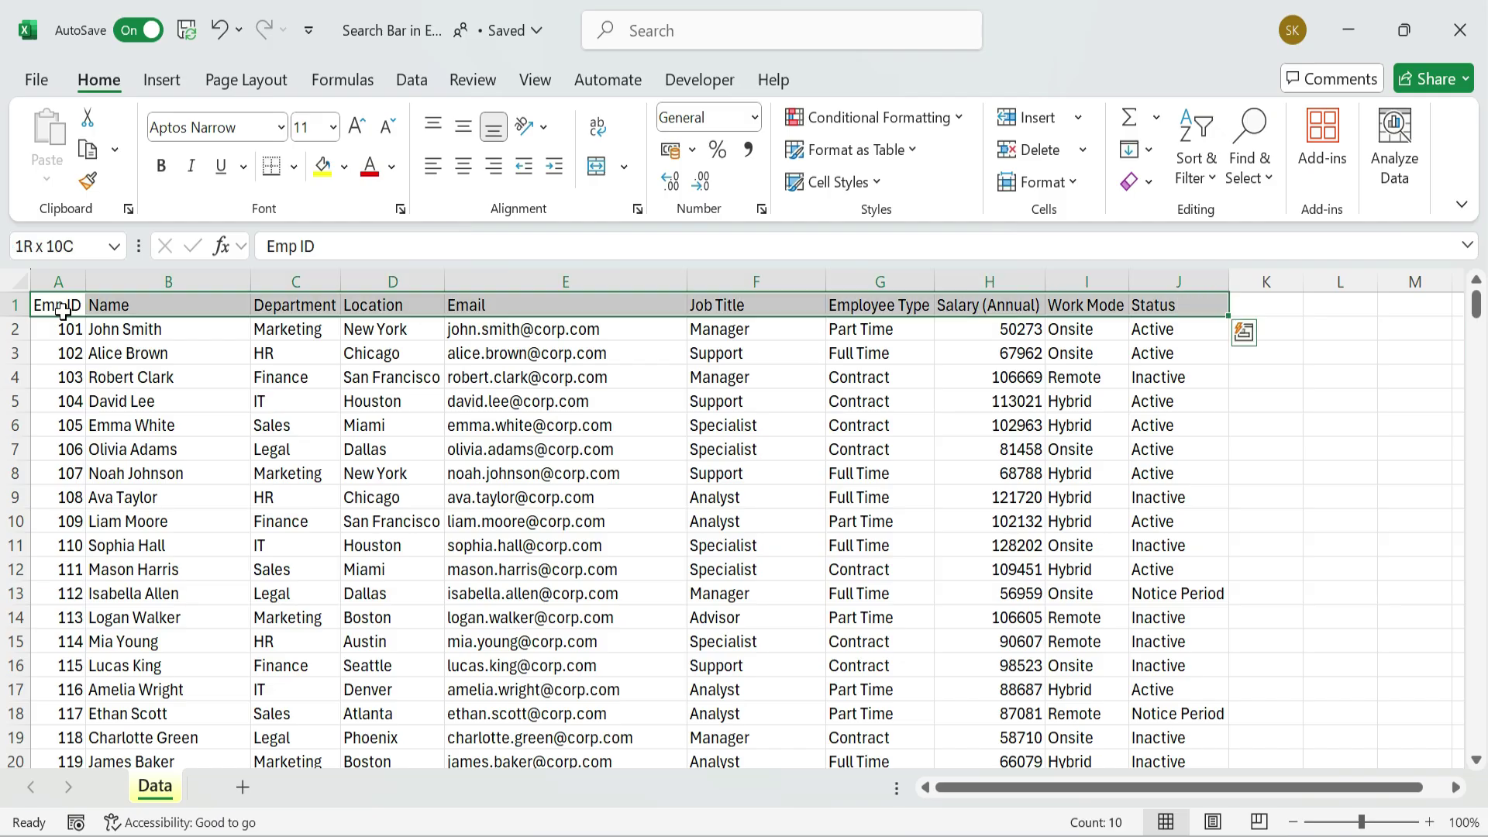
key("ctrl+shift+Down")
key("ctrl+t")
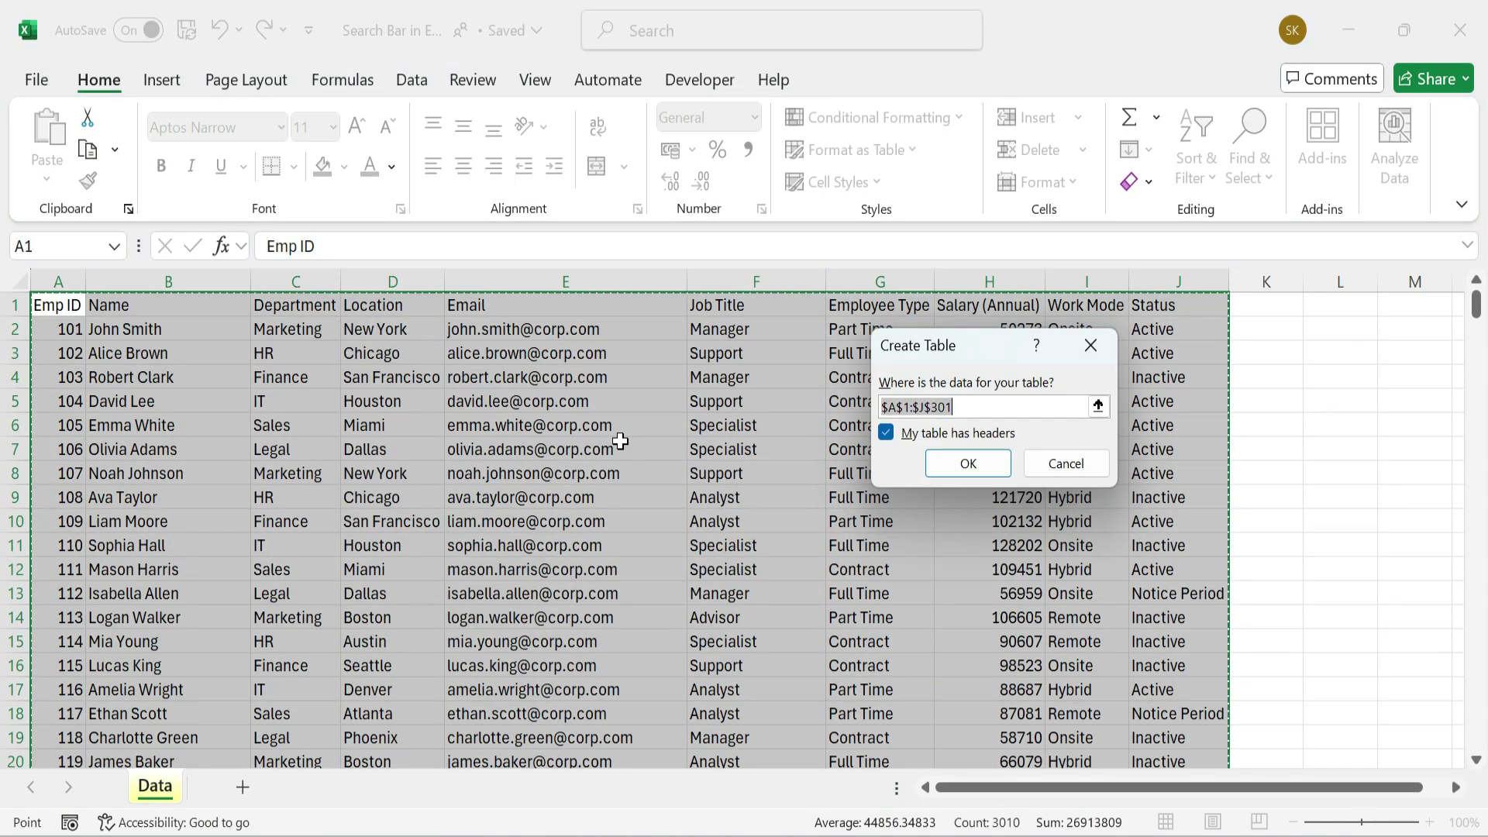
left_click(967, 464)
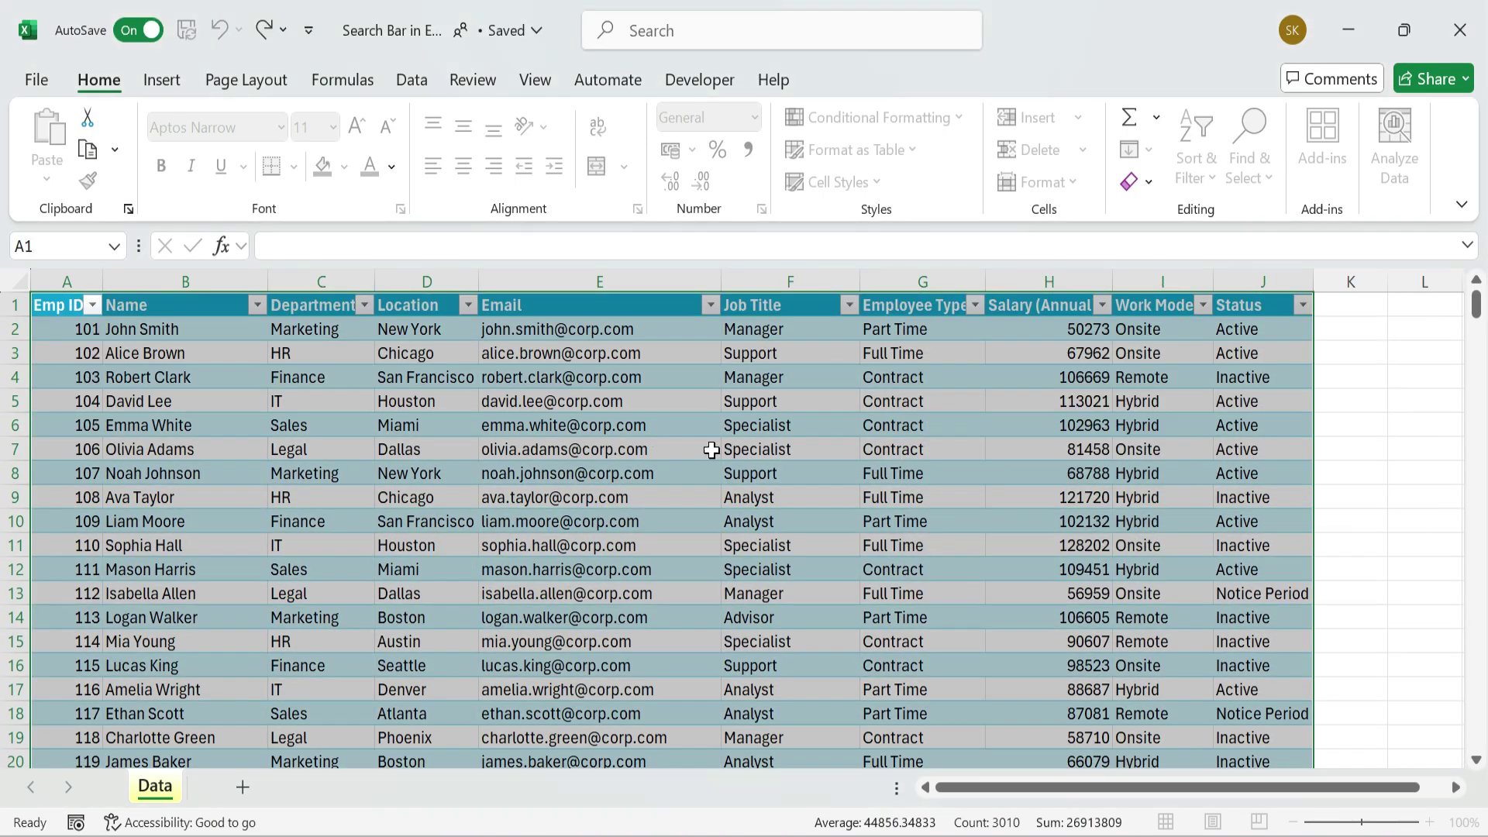
Remove the filter buttons from the table headers.
left_click(412, 79)
left_click(768, 139)
left_click(820, 521)
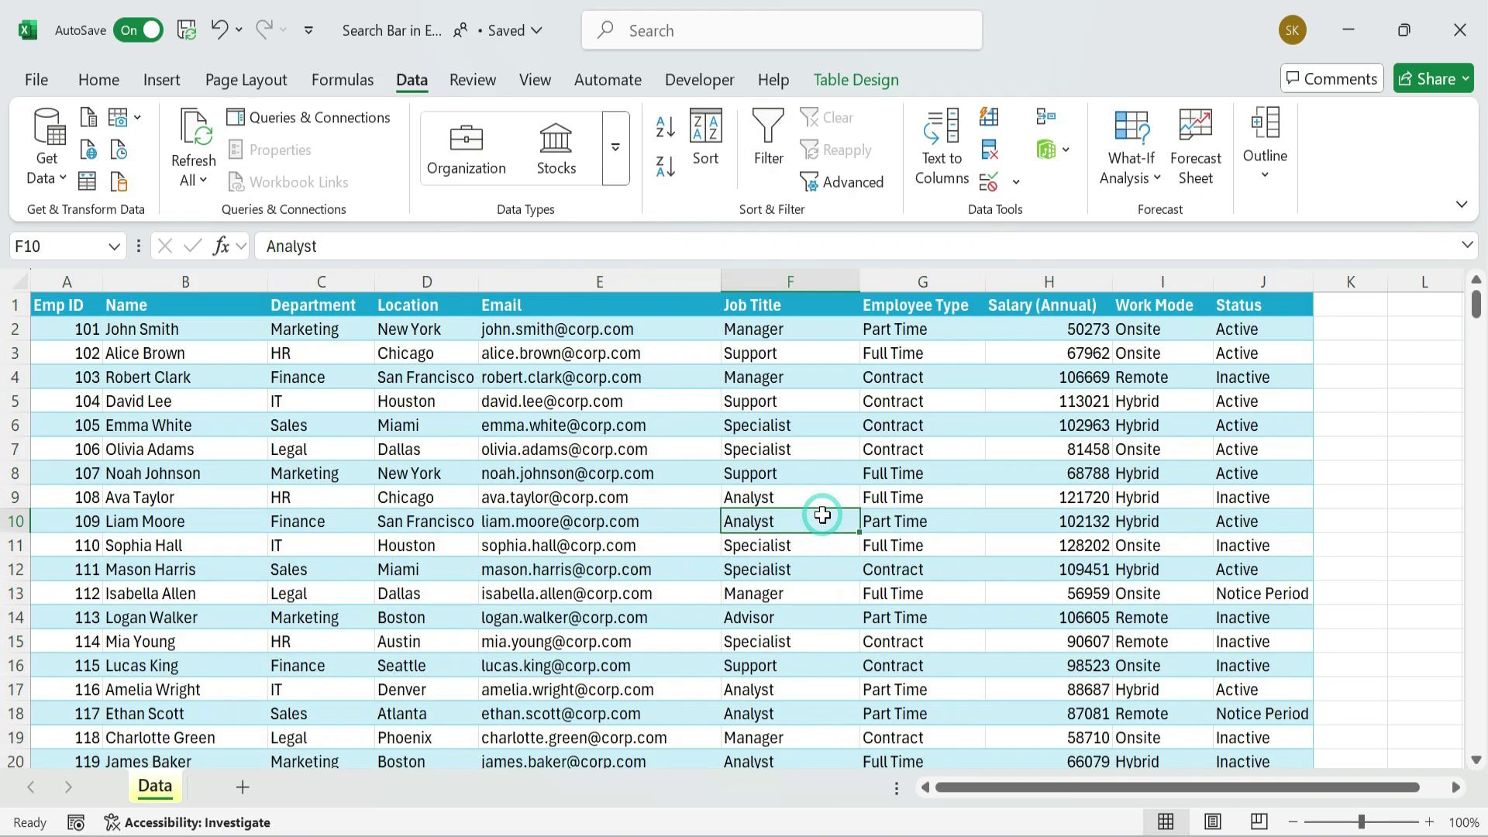
Rename the table to DataTbl in Table Design.
key("ctrl+Home")
left_click(856, 80)
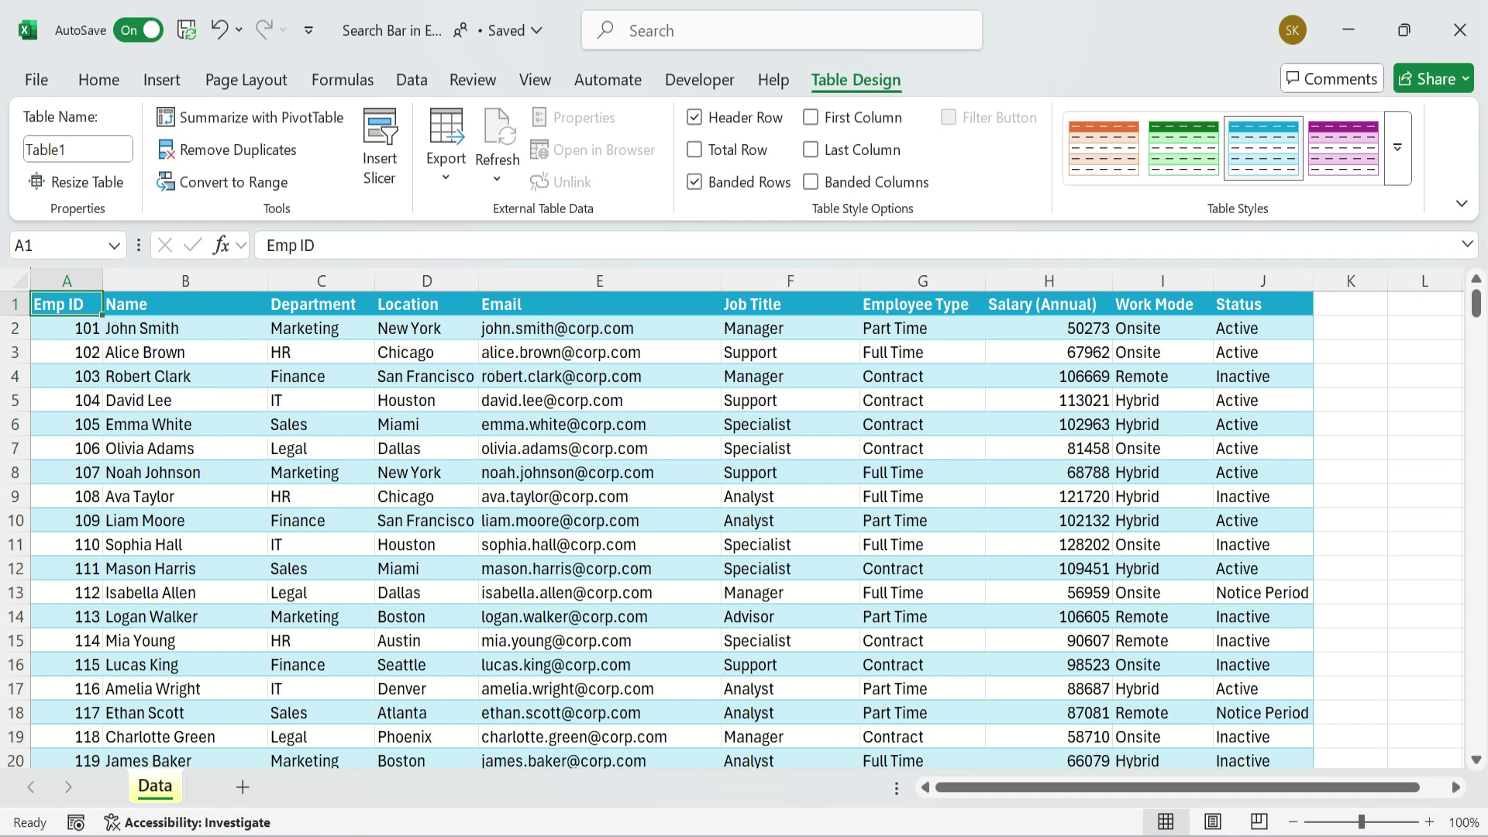
left_click(70, 148)
key("BackSpace")
key("Return")
left_click(379, 477)
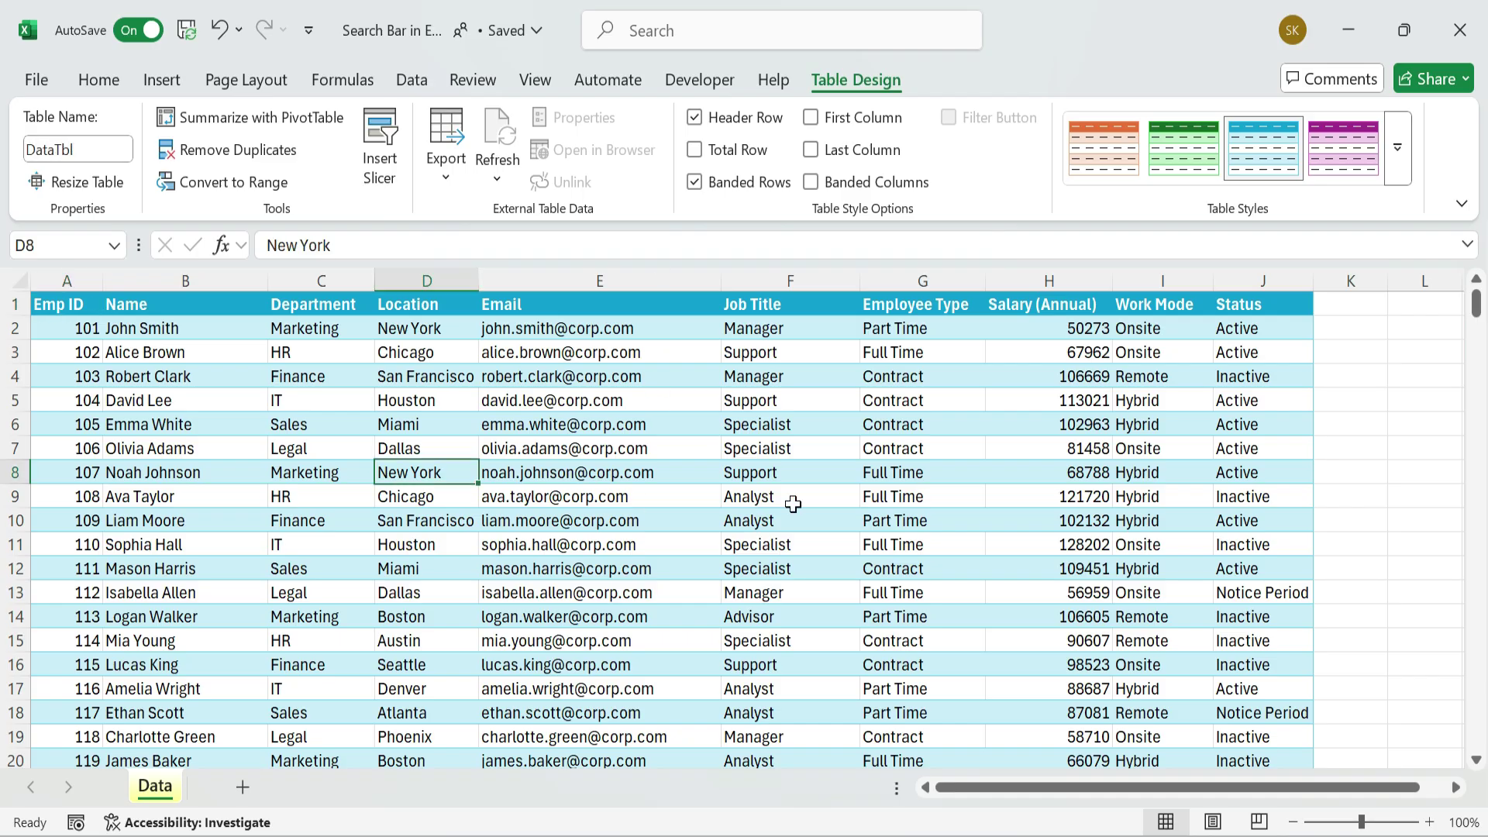
left_click(794, 505)
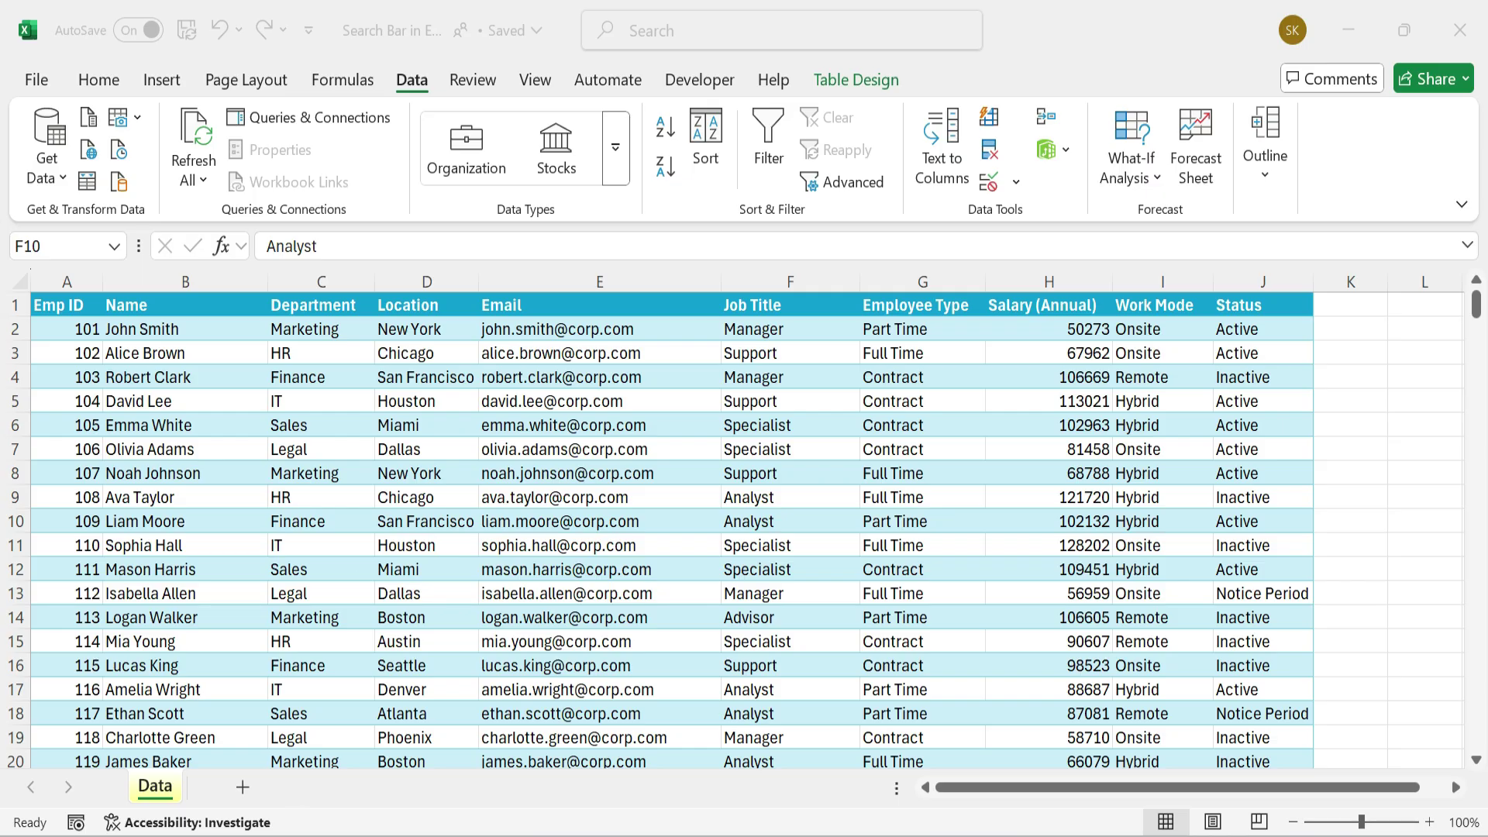
Add a new worksheet and name it SearchResult.
left_click(244, 789)
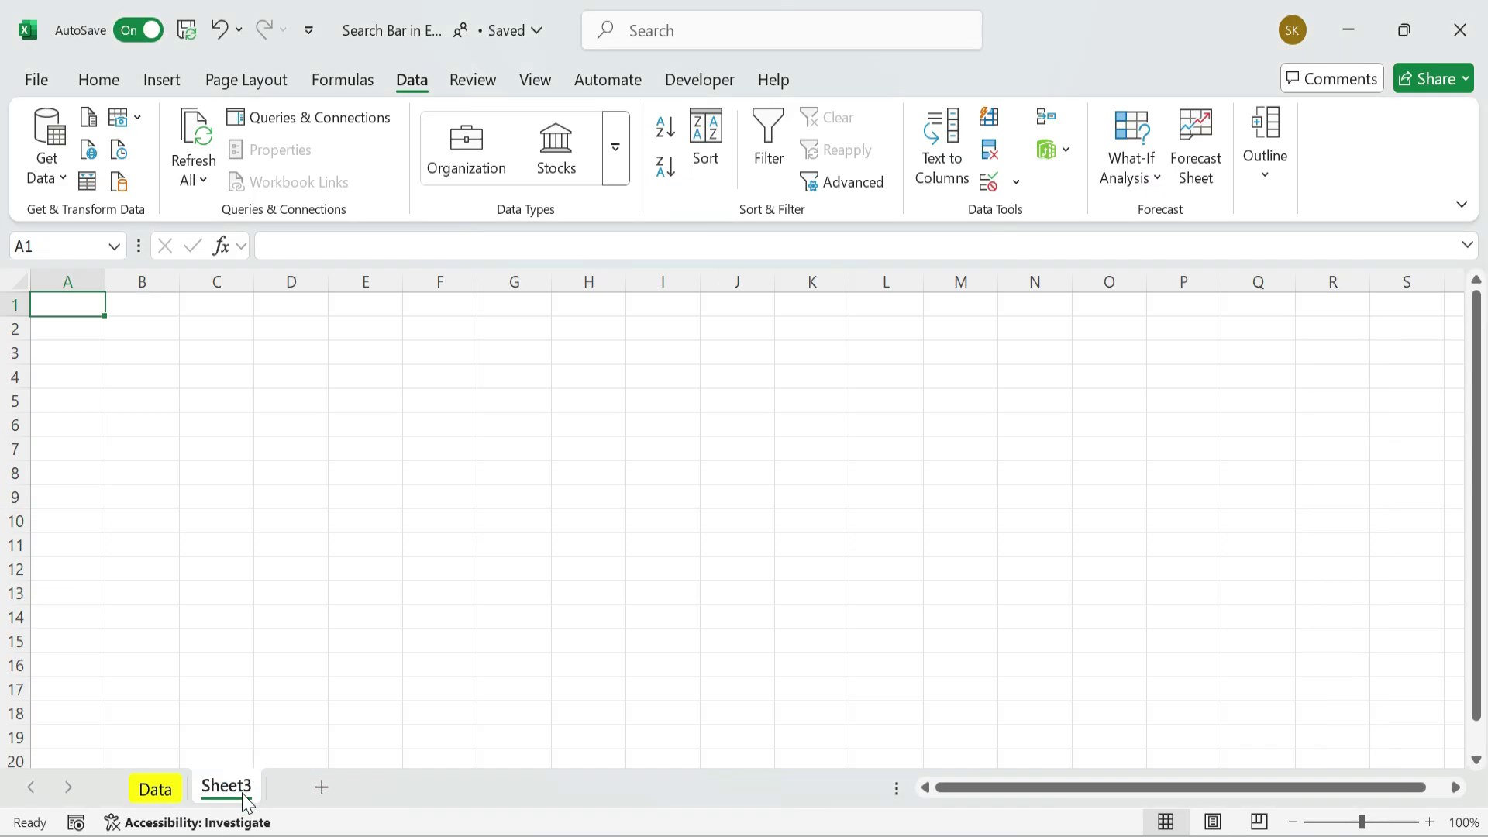
double_click(236, 794)
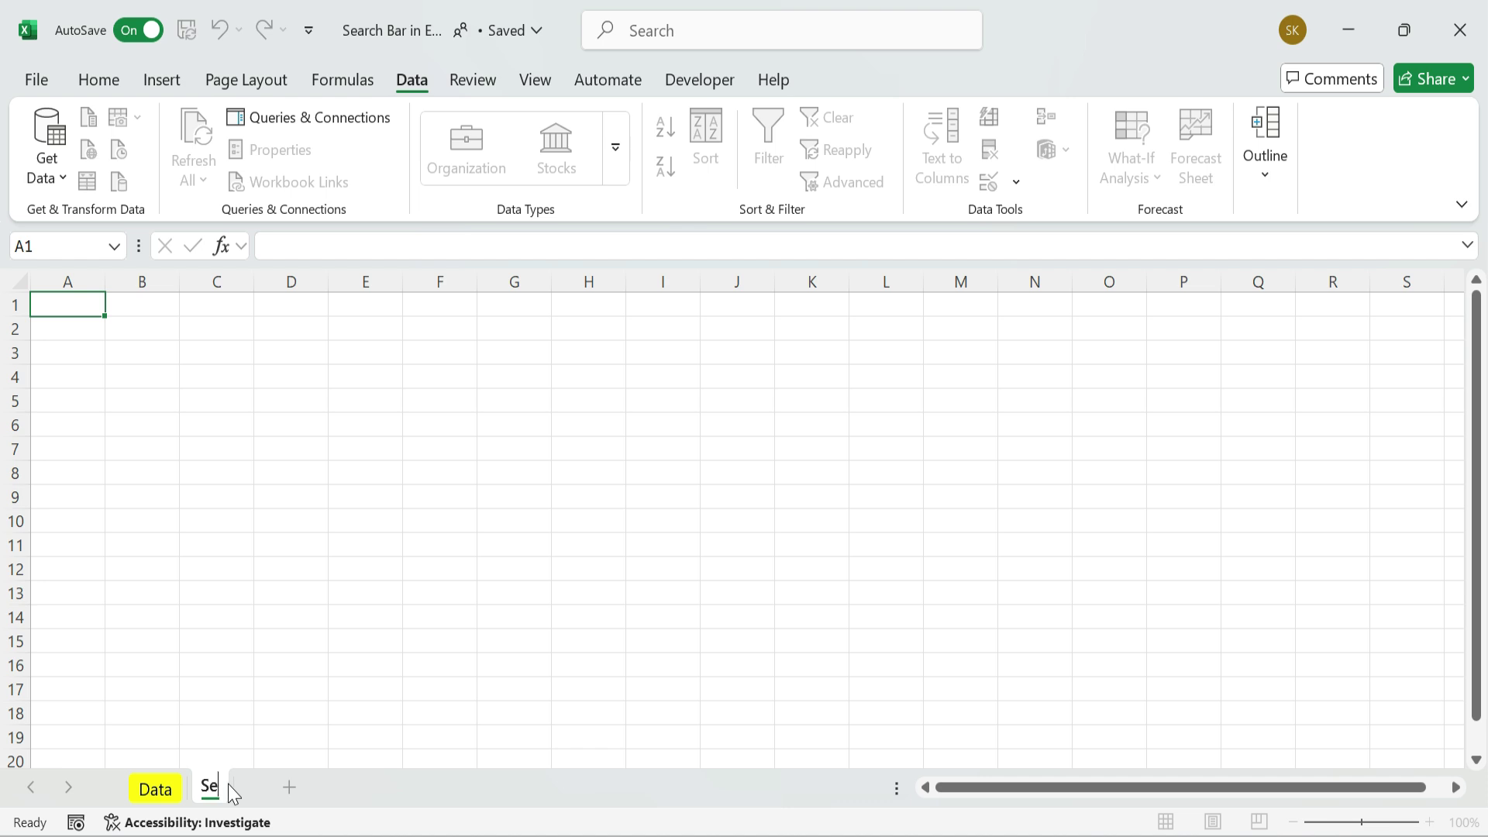
type("SearchResult")
left_click(292, 640)
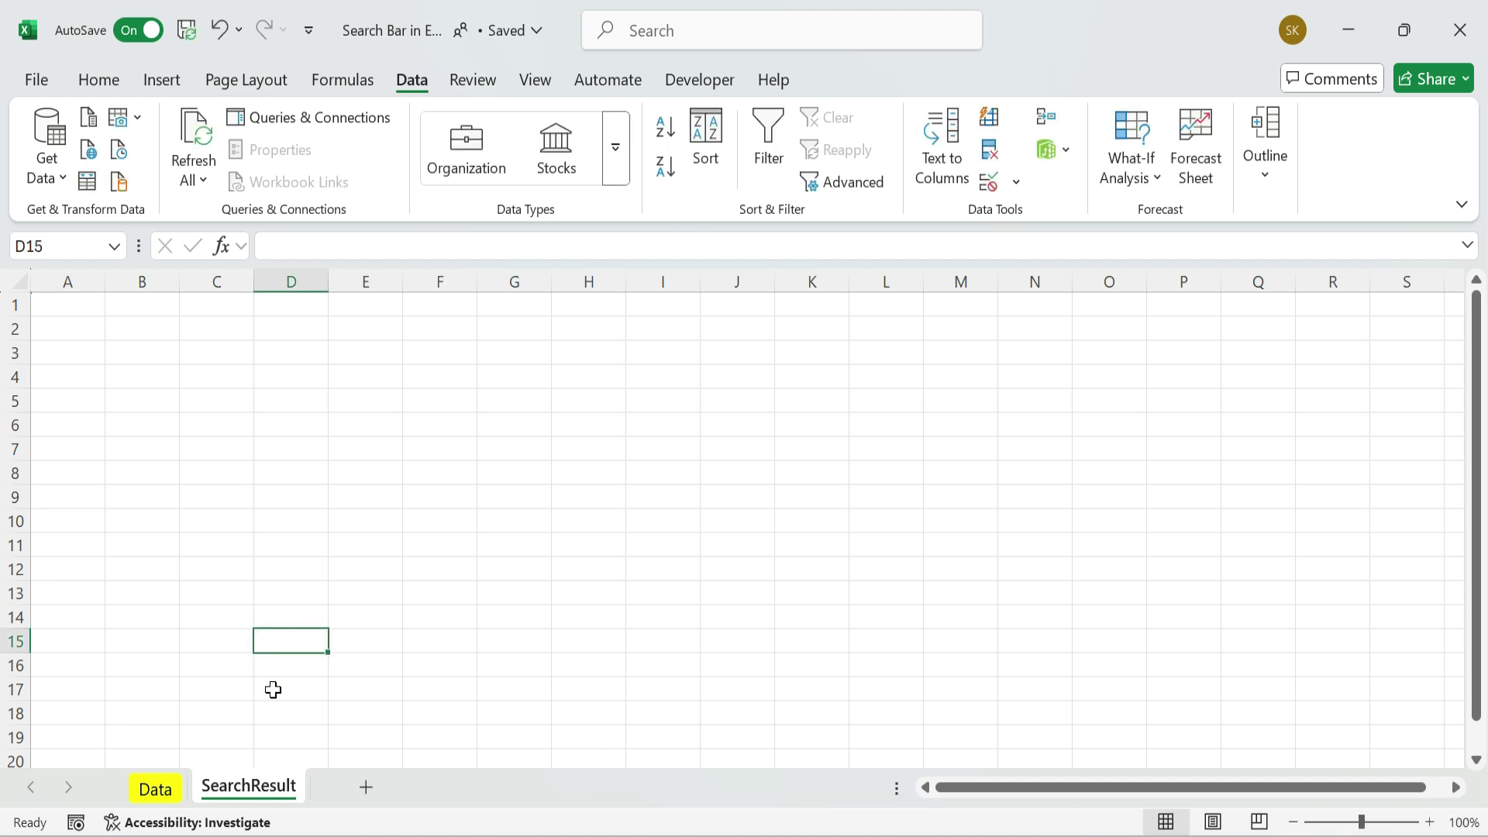
Colour the SearchResult sheet tab yellow.
right_click(248, 787)
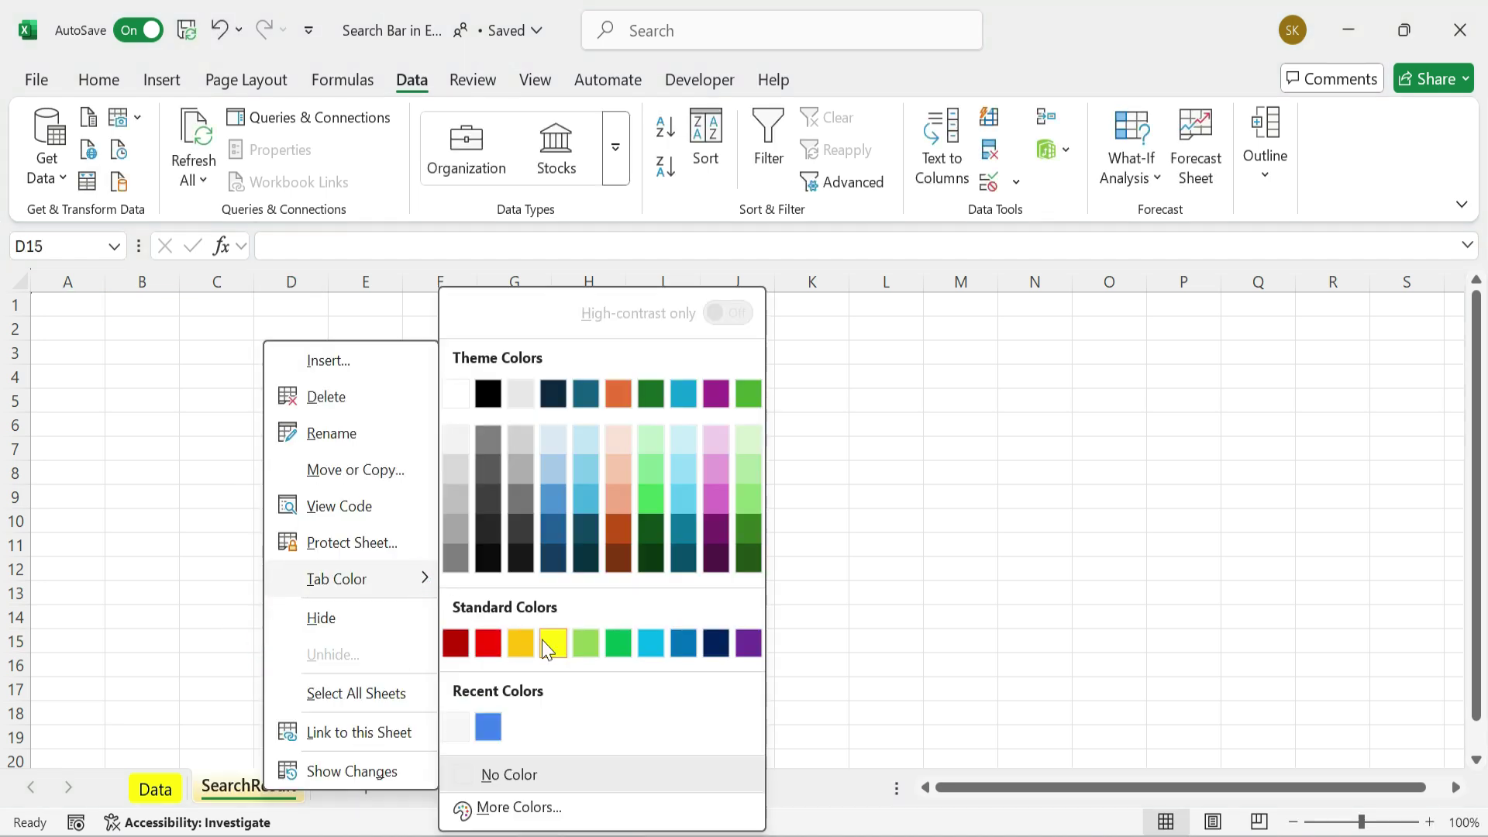
left_click(546, 642)
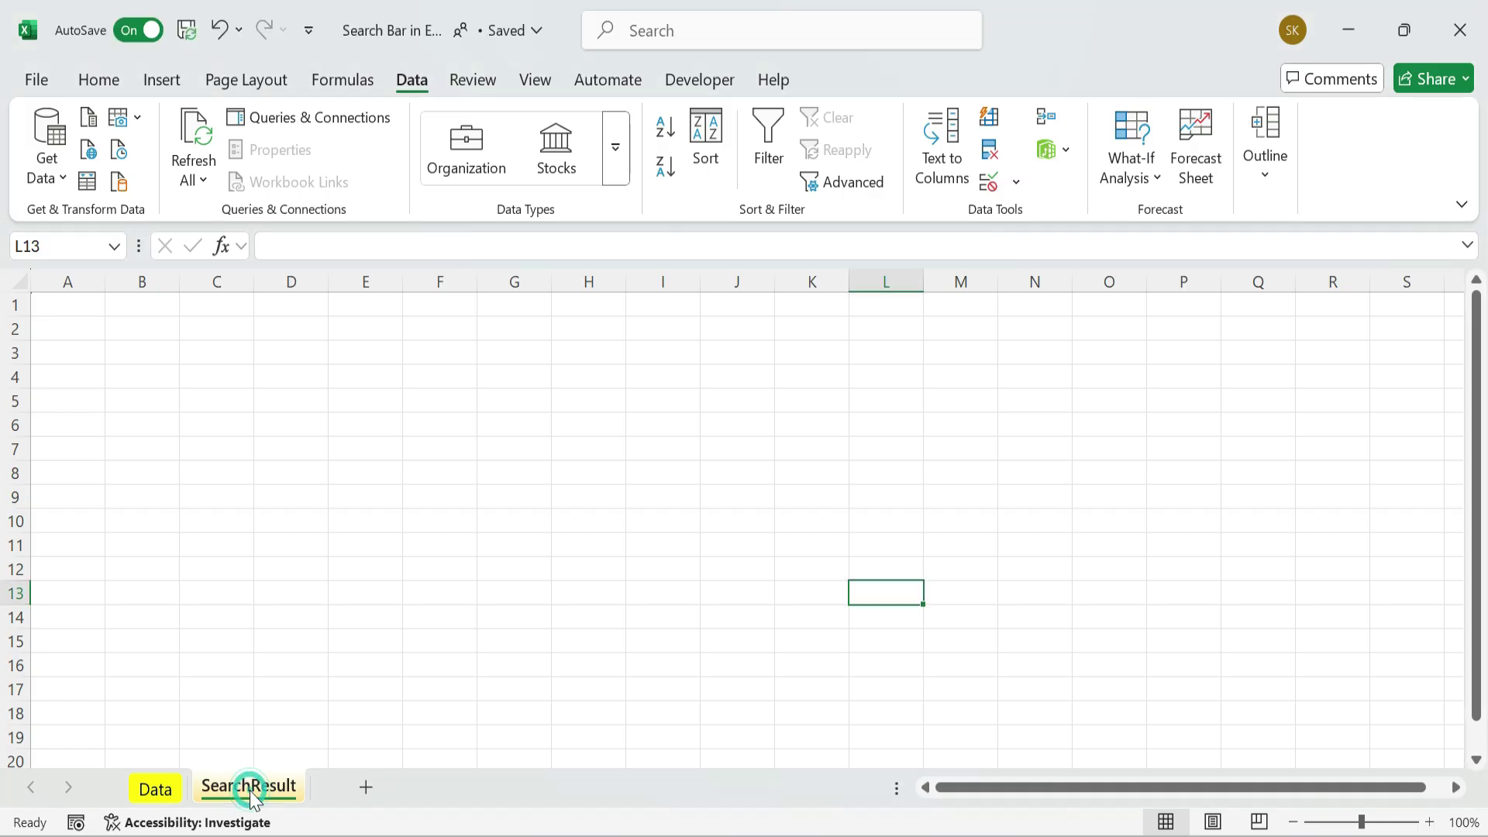
left_click(365, 520)
Hide the gridlines on the SearchResult sheet.
left_click(535, 80)
left_click(517, 150)
left_click(488, 430)
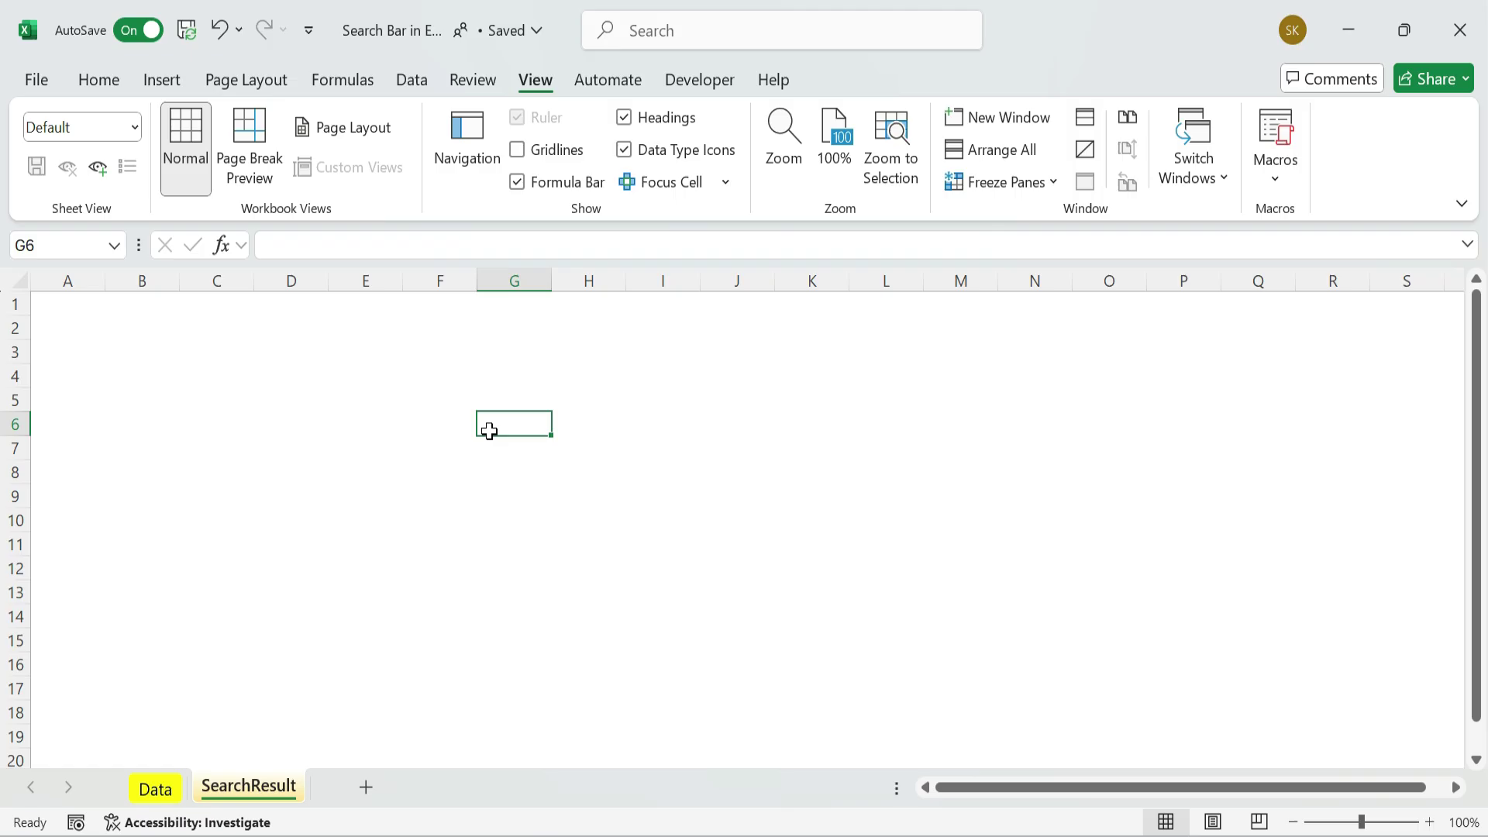
Draw a text box near the top centre of the SearchResult sheet.
left_click(588, 335)
left_click(98, 80)
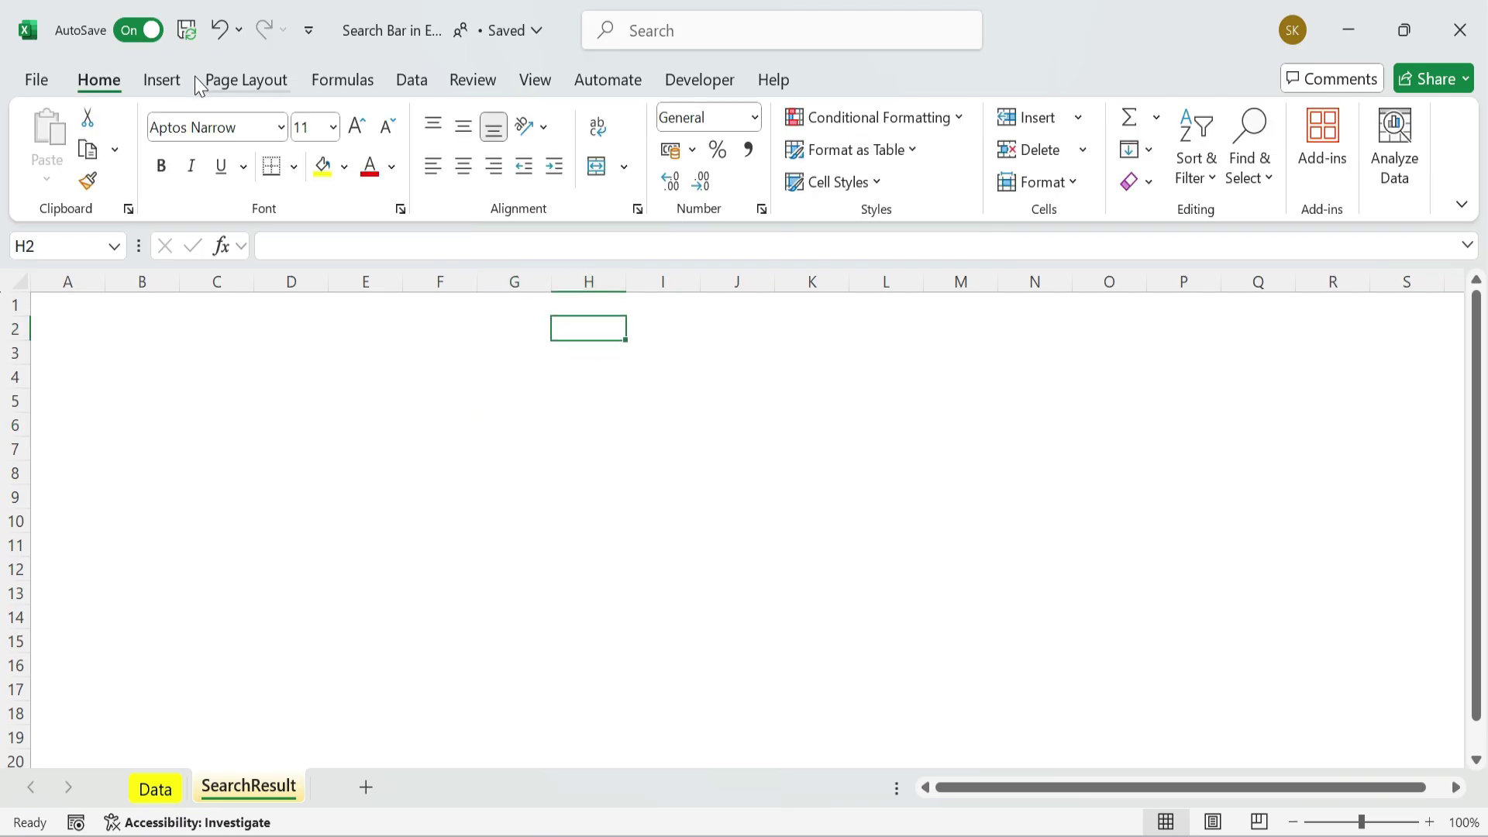
left_click(162, 79)
left_click(346, 157)
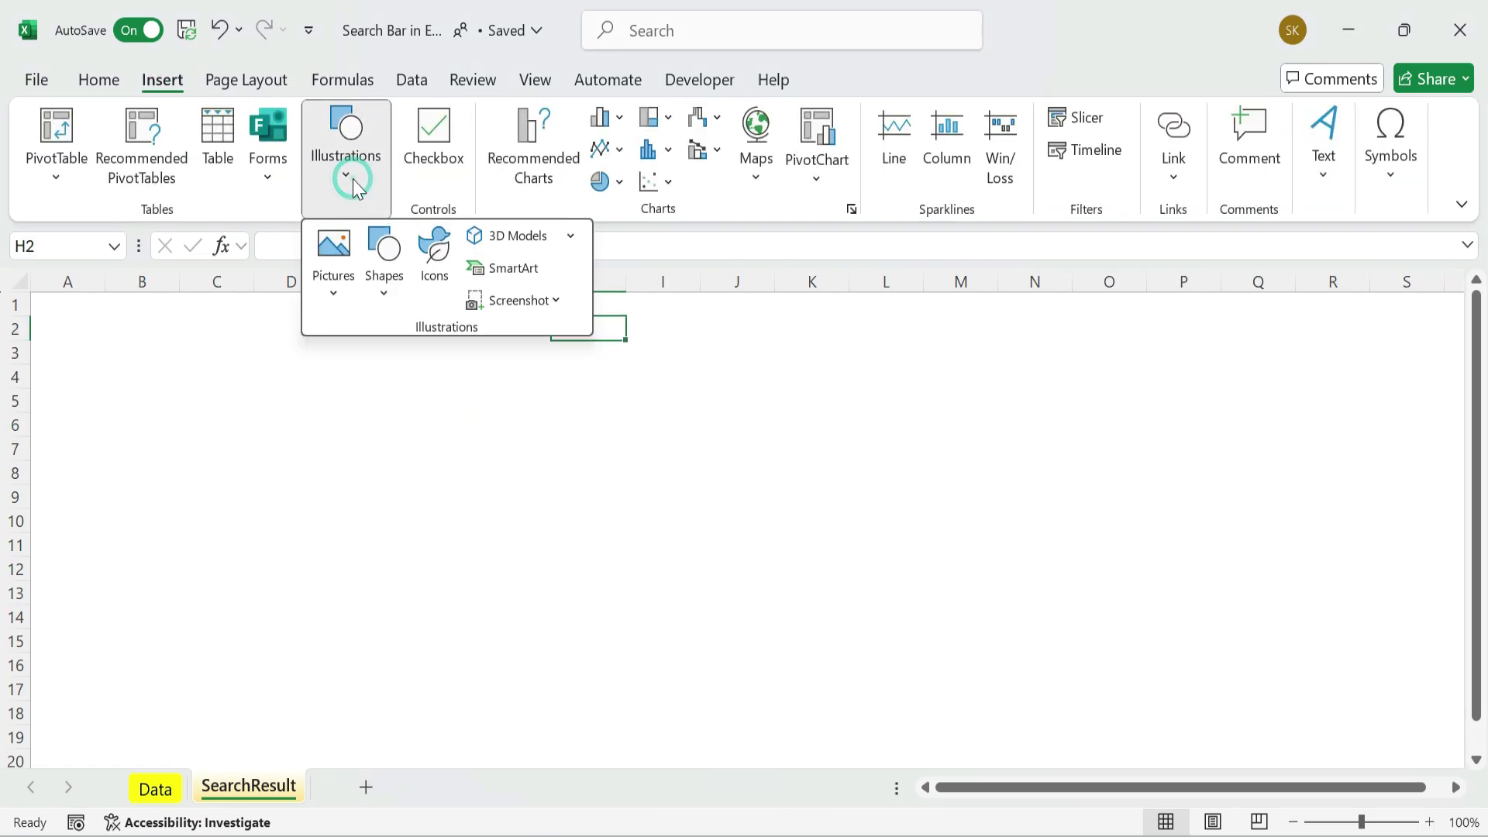
left_click(384, 293)
left_click(376, 370)
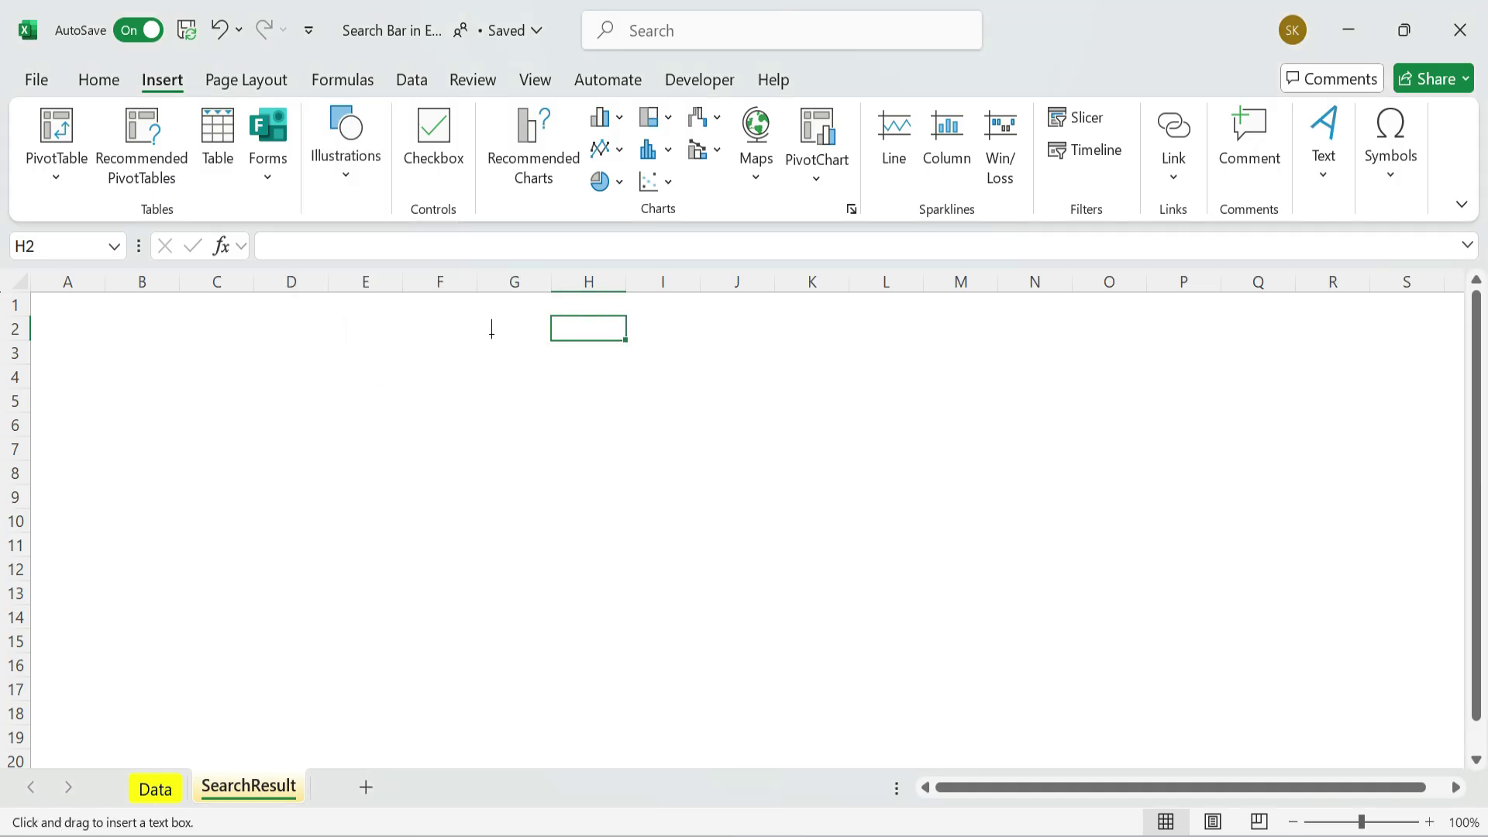
left_click_drag(491, 331, 837, 478)
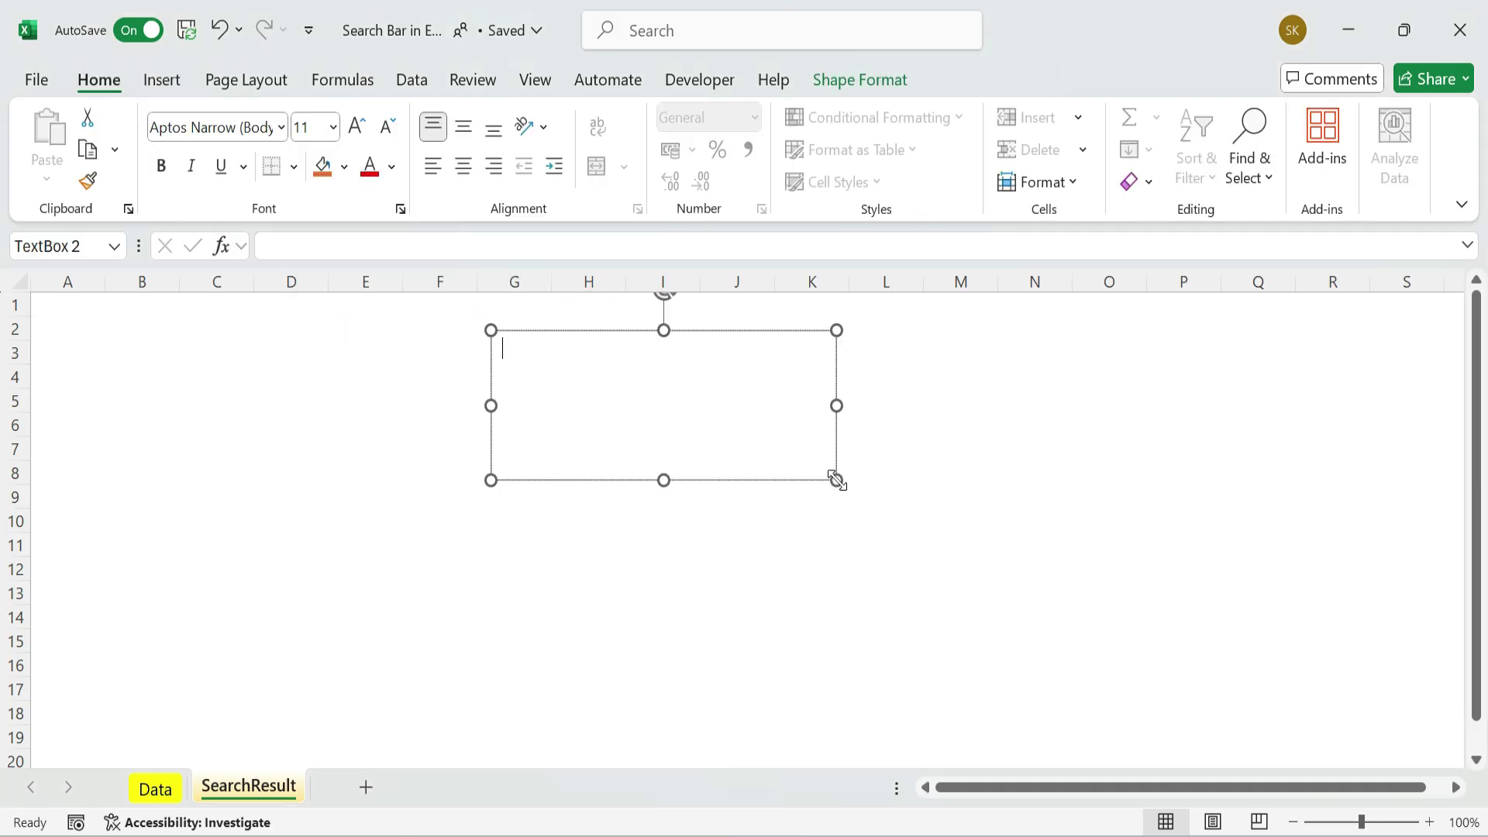
Size the text box to 2.86 cm high by 8.22 cm wide.
left_click(663, 478)
left_click(859, 80)
left_click(1374, 126)
type("2.")
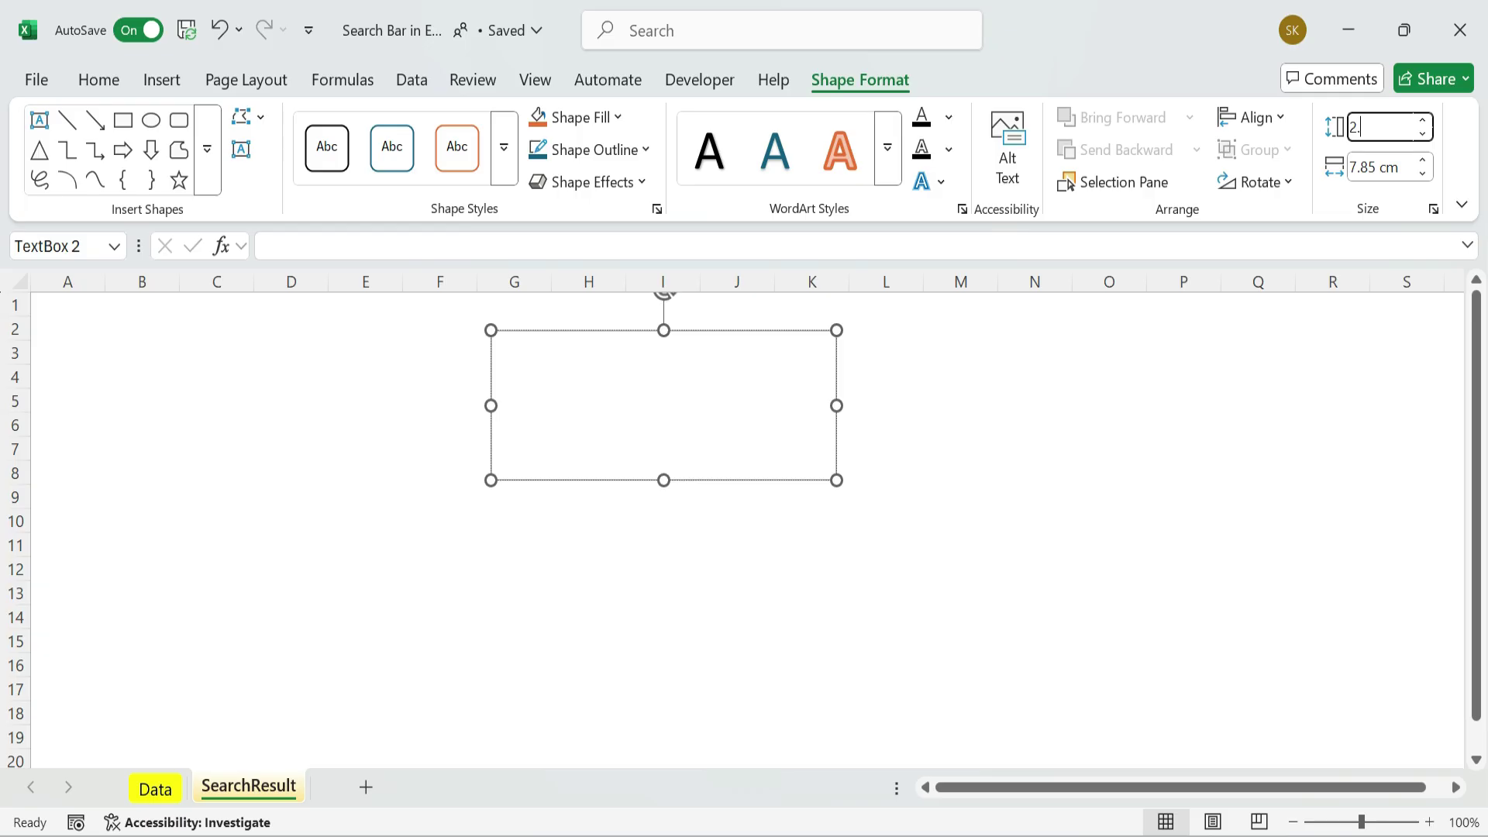
left_click(1422, 134)
left_click(1374, 167)
type("8.22")
key("Return")
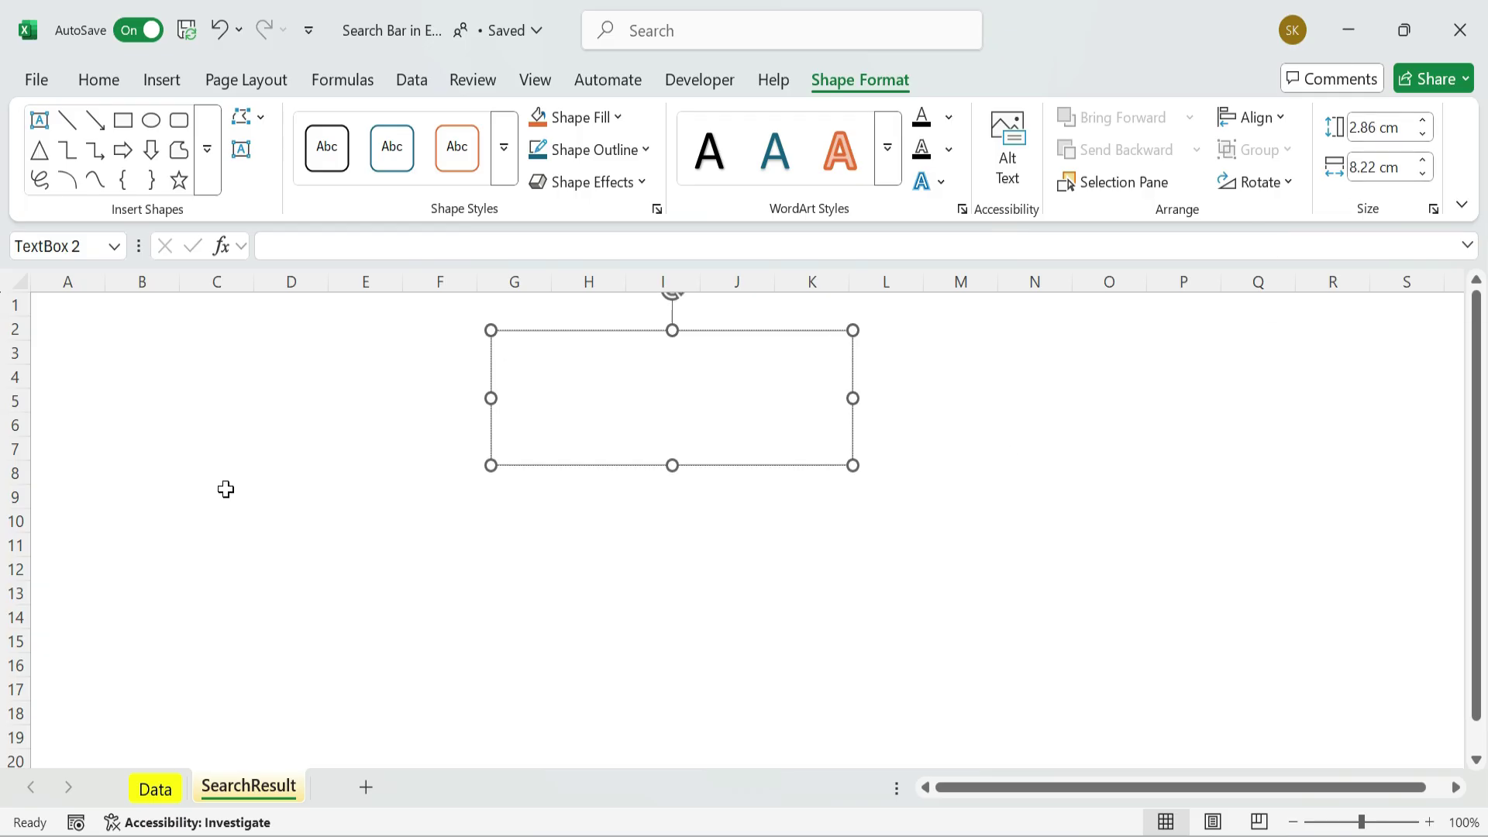
type("GooXel")
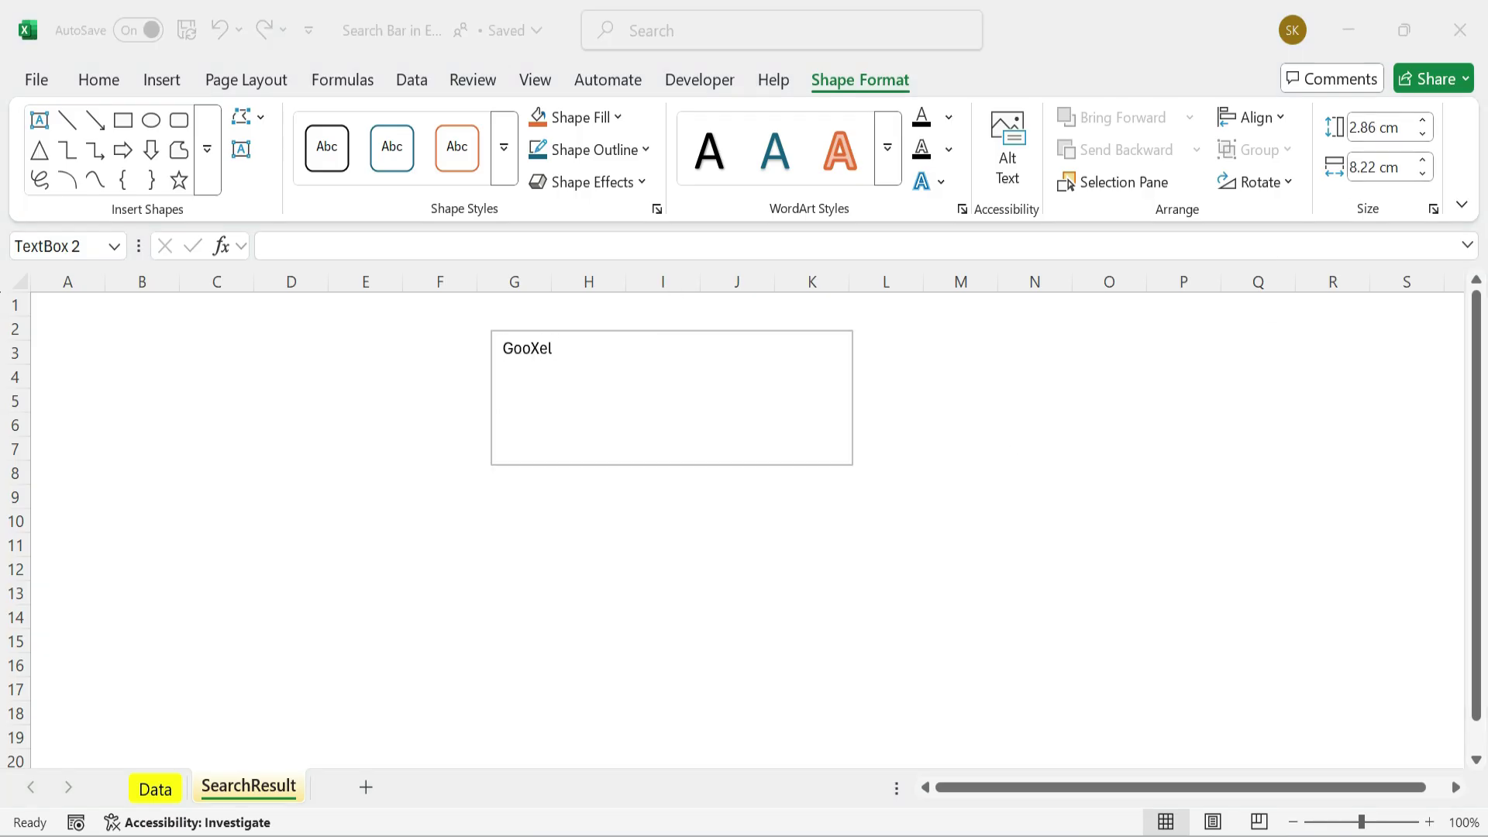
Select the word GooXel in the box to start enlarging its font.
double_click(526, 348)
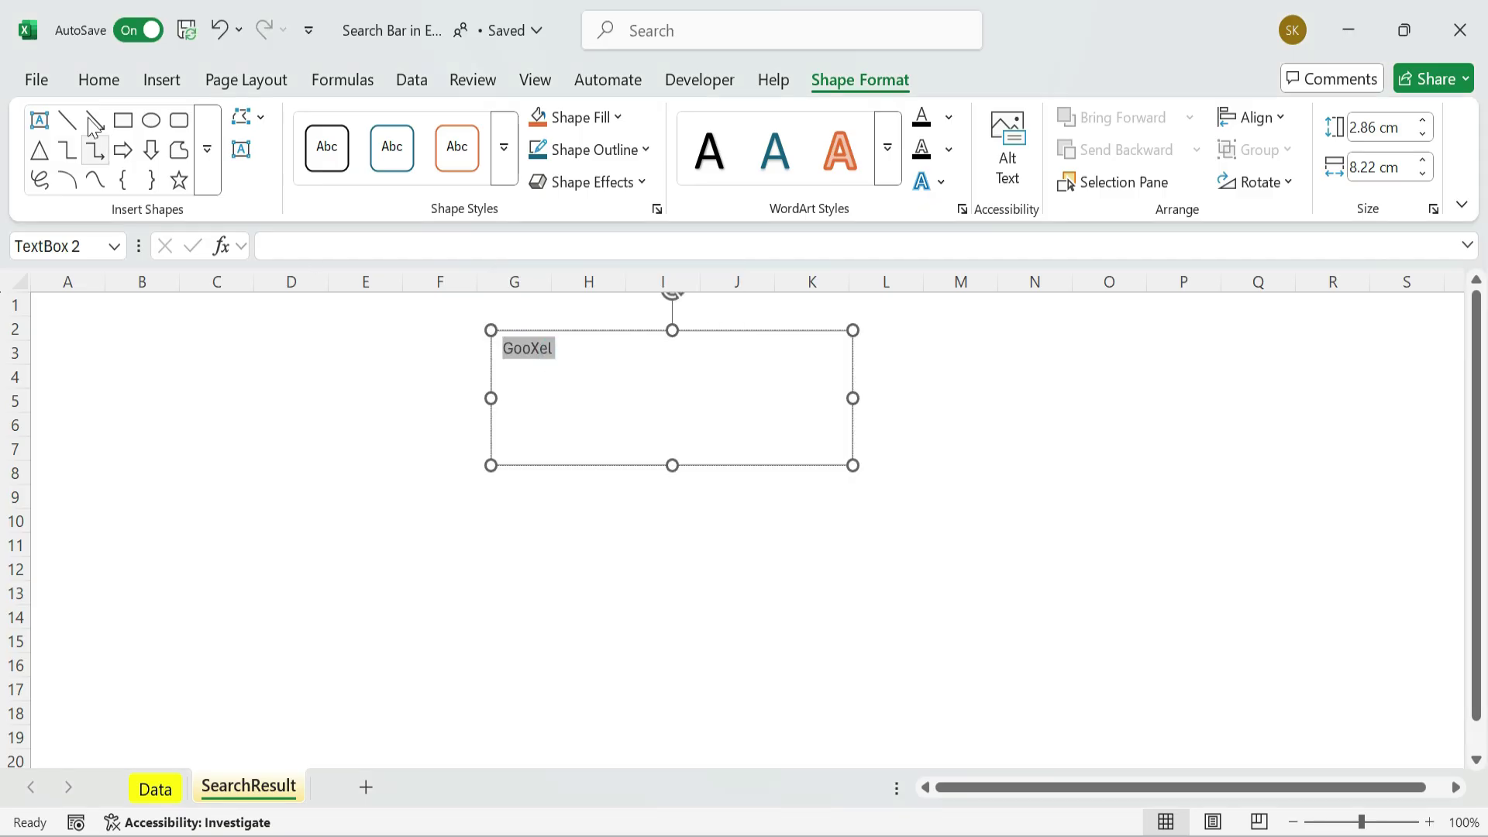
left_click(99, 79)
left_click(305, 127)
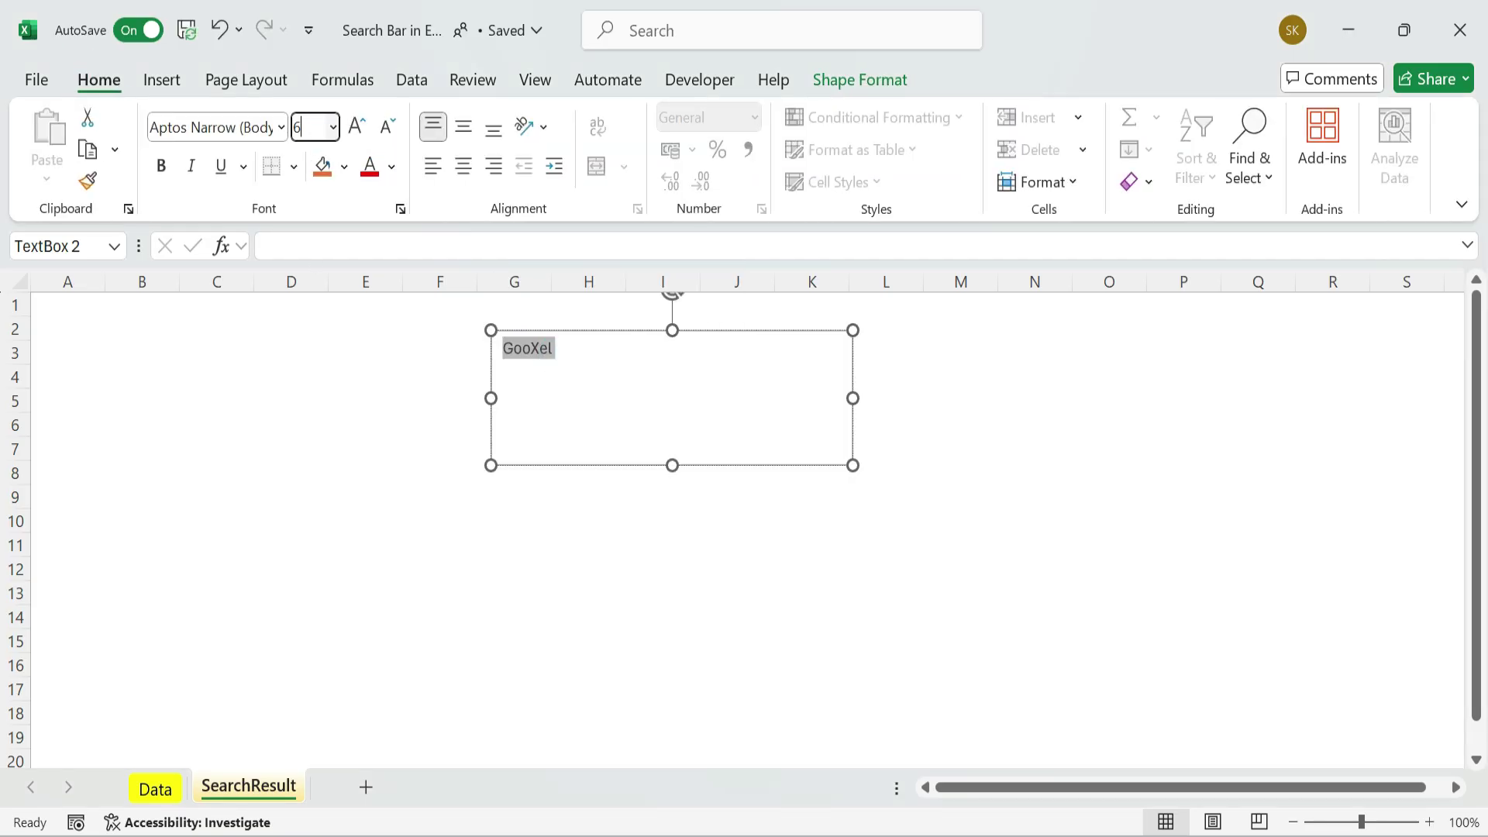
type("6")
Make GooXel 66-point, centred and bold.
key("Return")
left_click(464, 166)
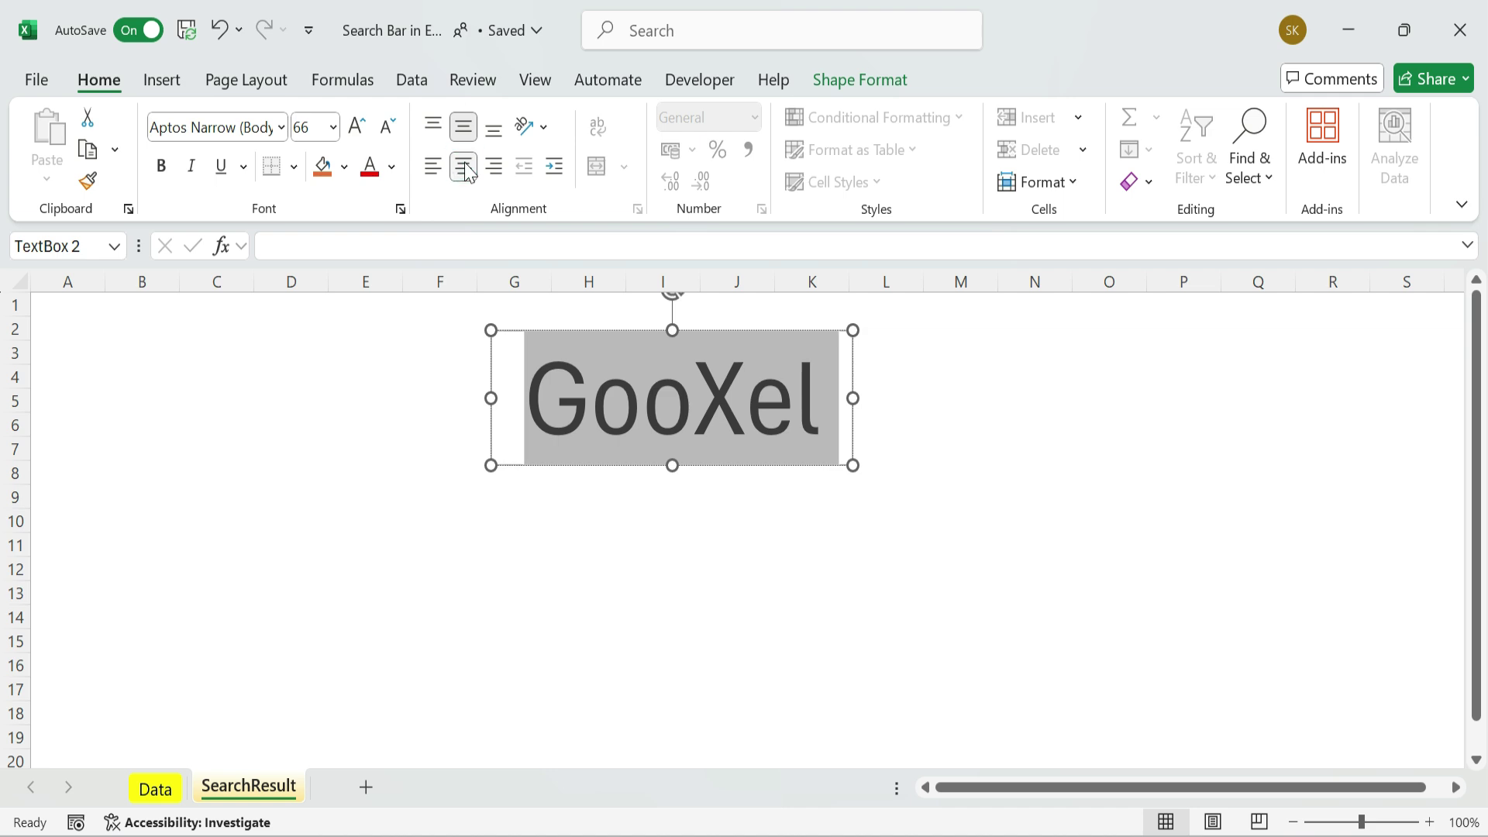
left_click(162, 166)
left_click(957, 637)
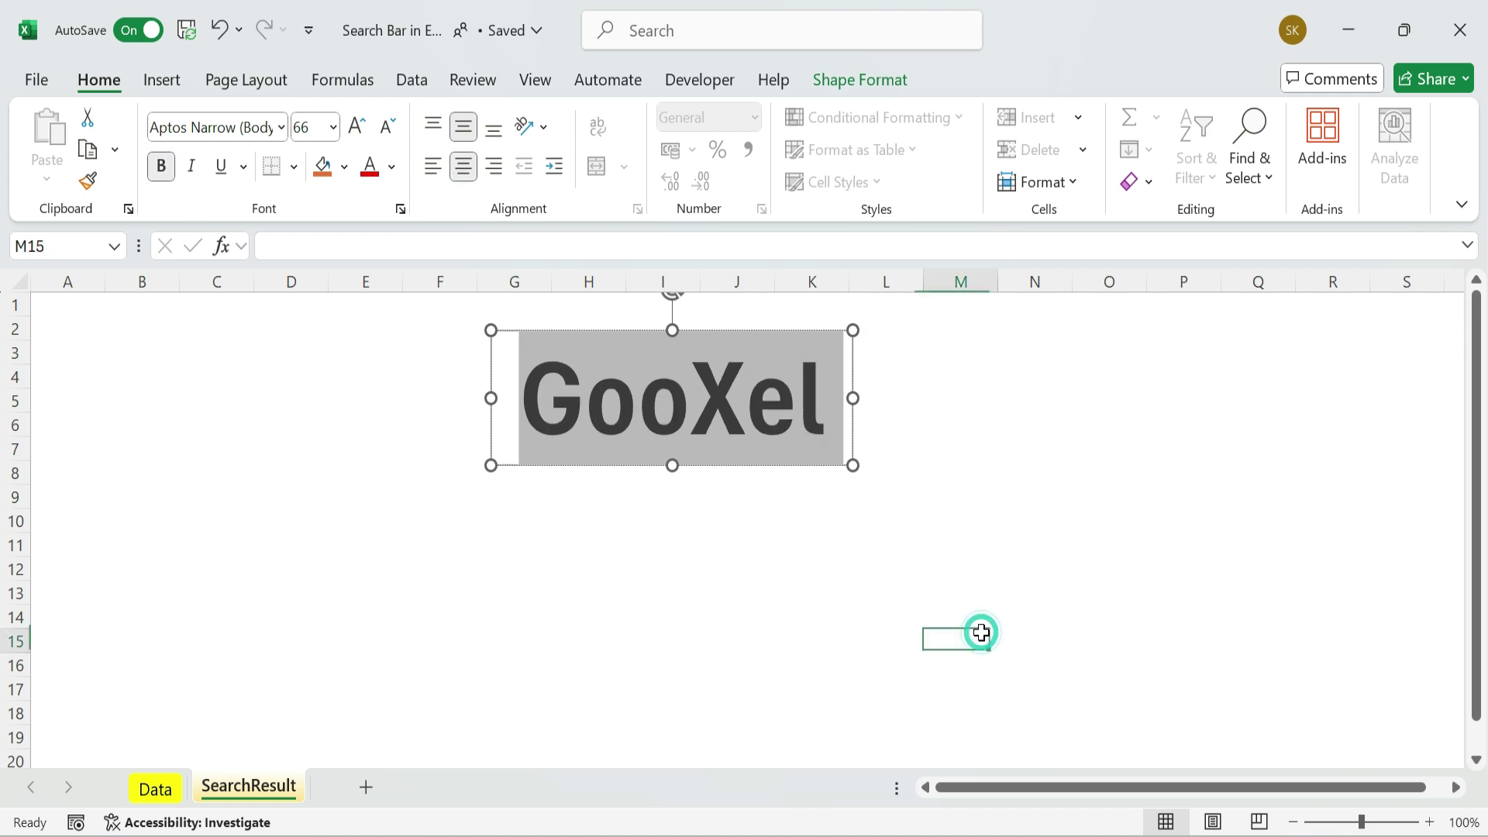
Give the GooXel text box no outline and no fill.
left_click(788, 456)
left_click(860, 79)
left_click(645, 149)
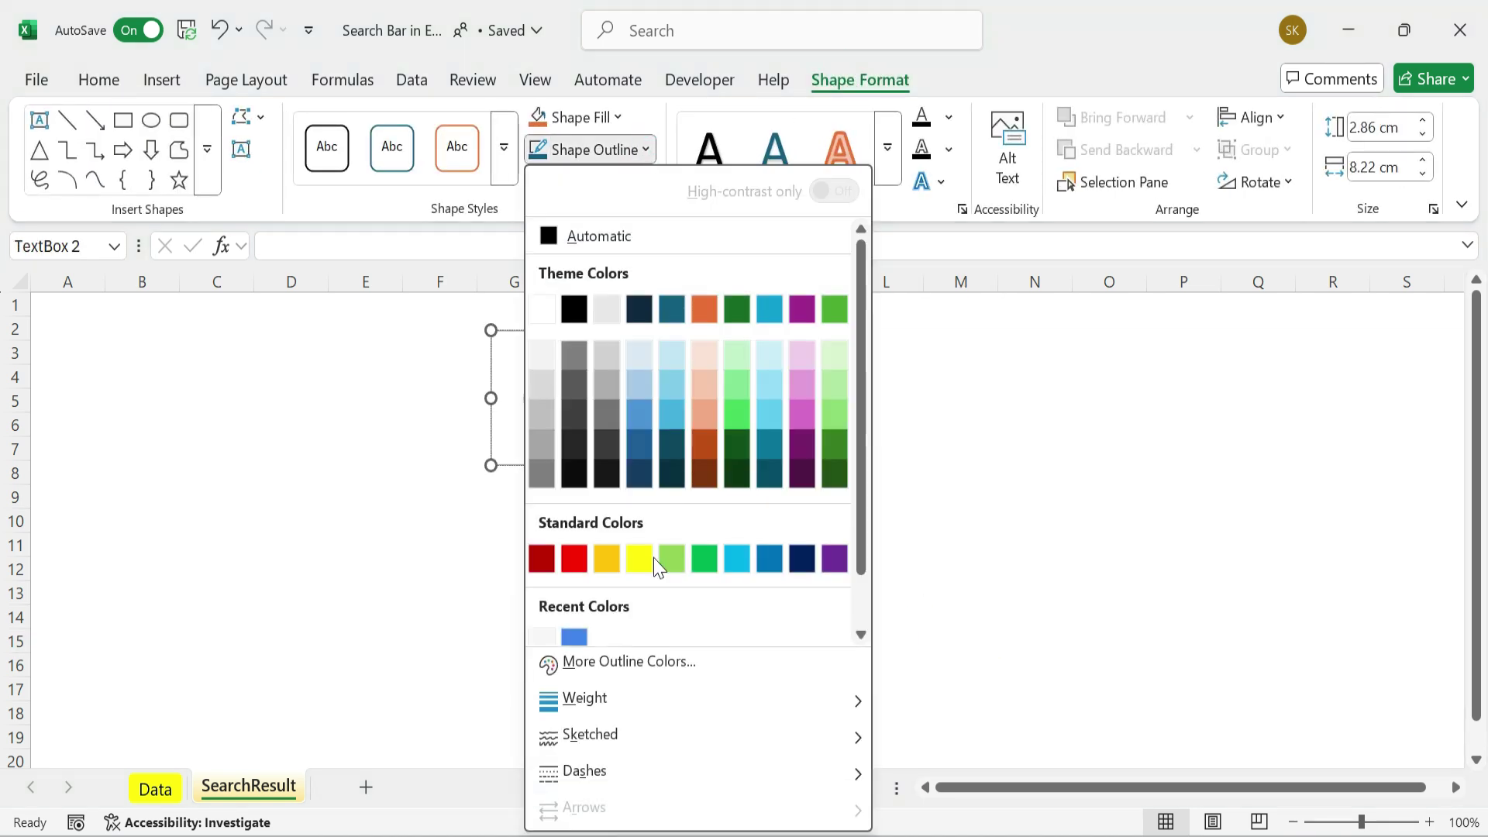
scroll(621, 635, "down", 2)
left_click(600, 630)
left_click(580, 116)
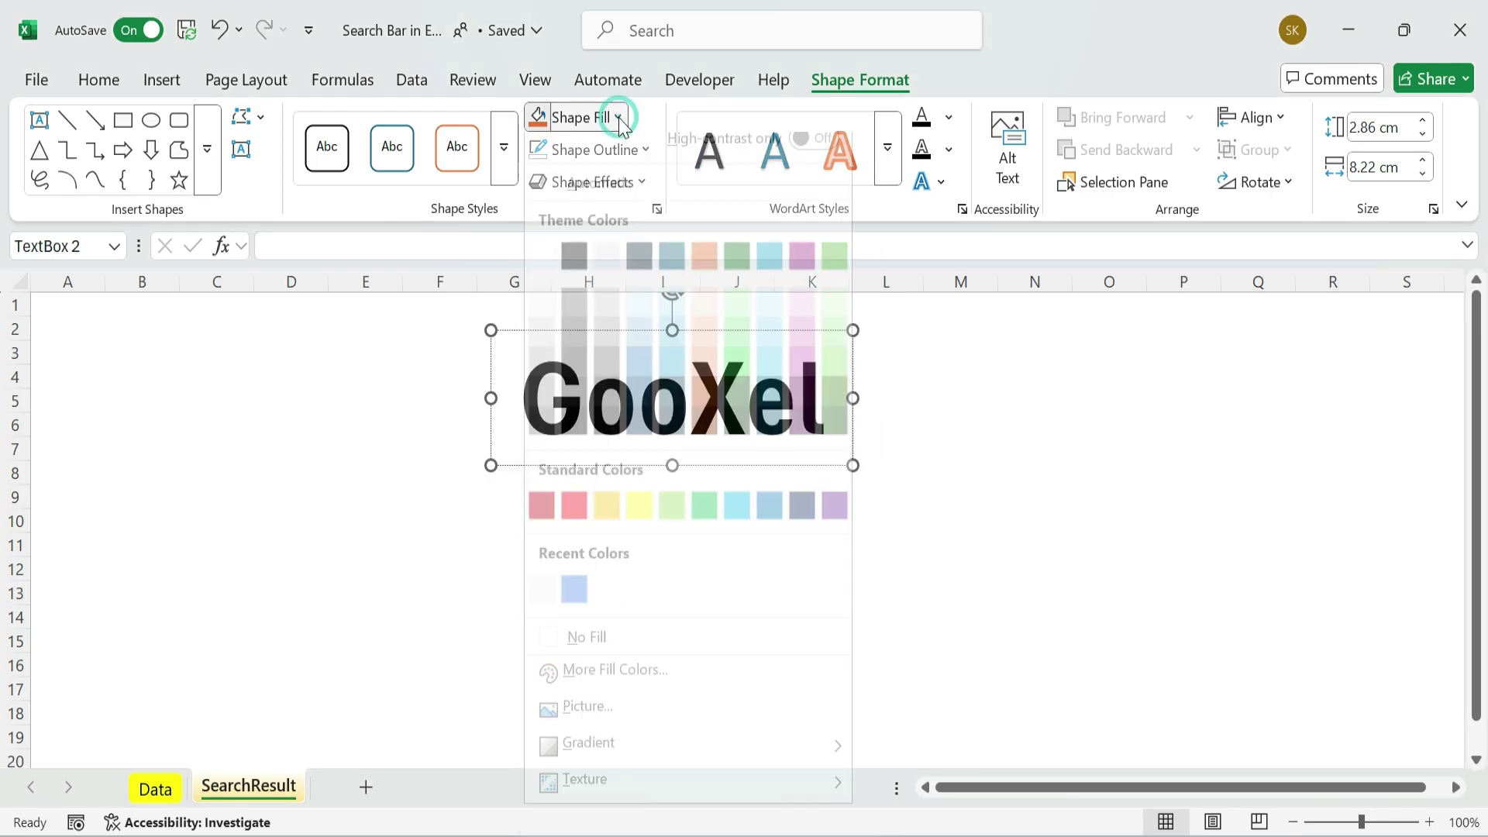
left_click(569, 660)
left_click(985, 514)
left_click(736, 465)
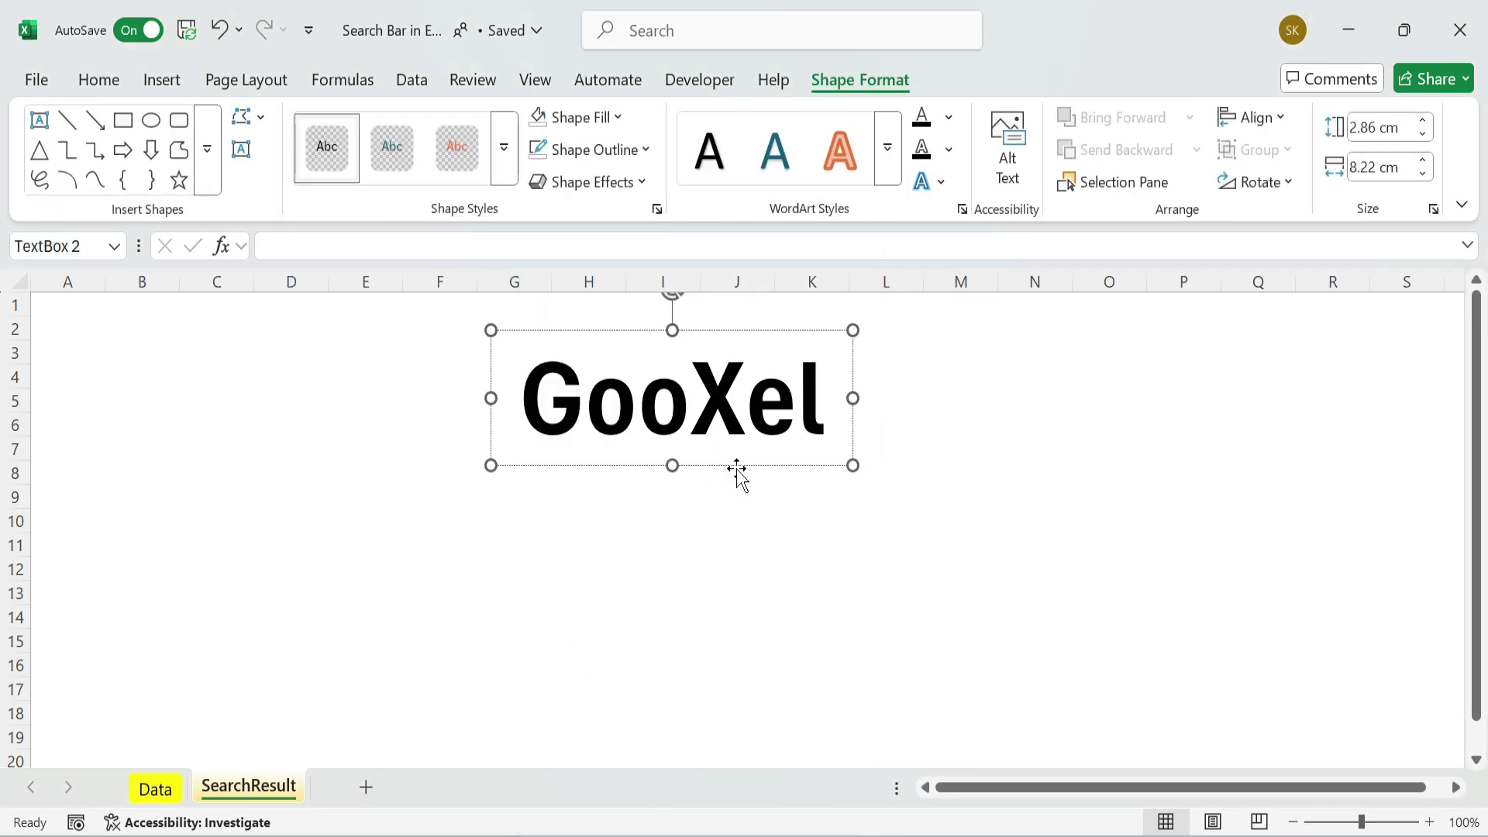
Colour the G dark red, the first o light green and the second o yellow.
left_click_drag(584, 397, 525, 397)
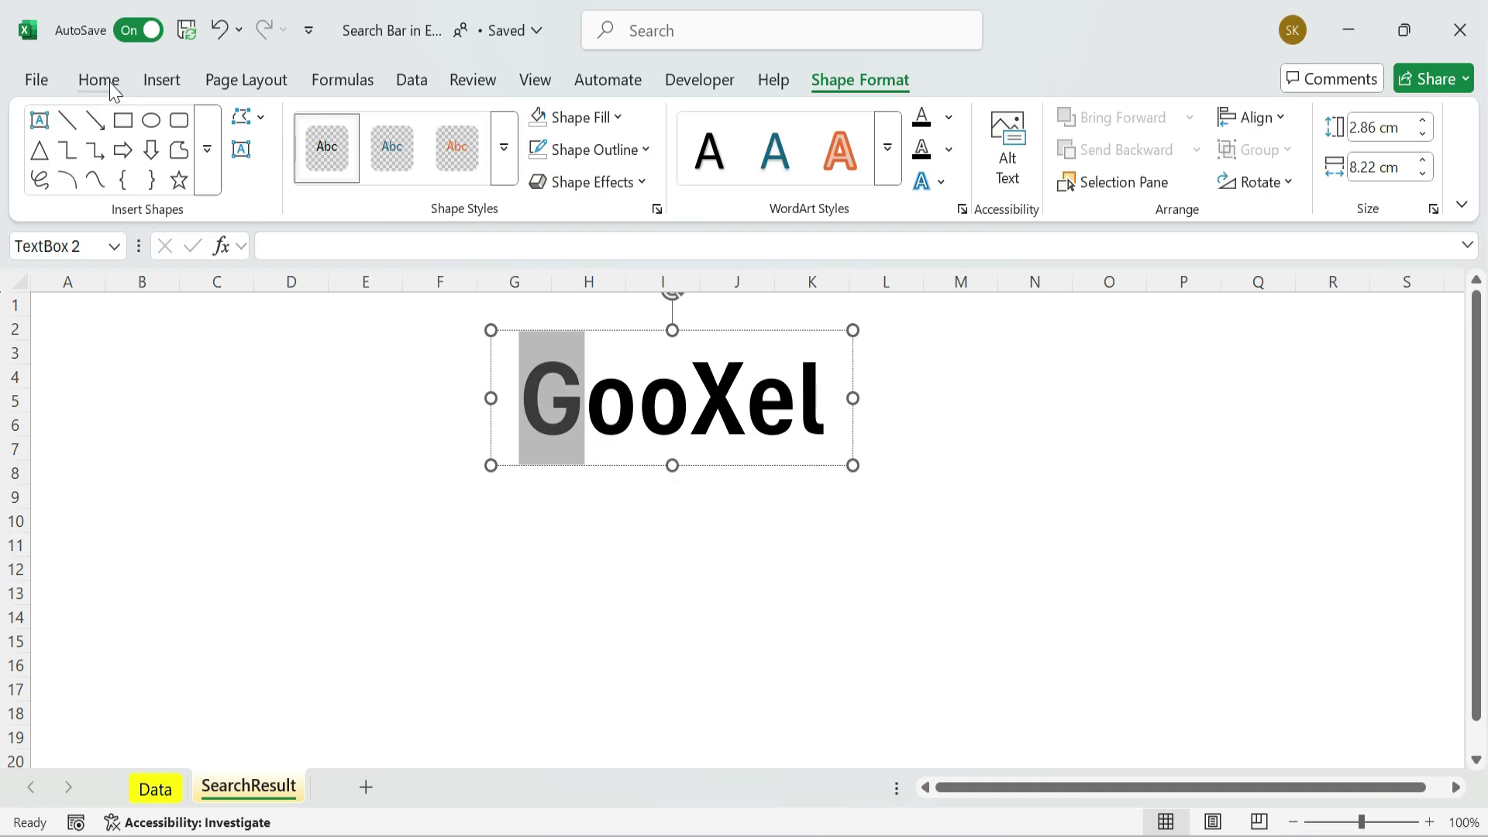
left_click(99, 79)
left_click(390, 167)
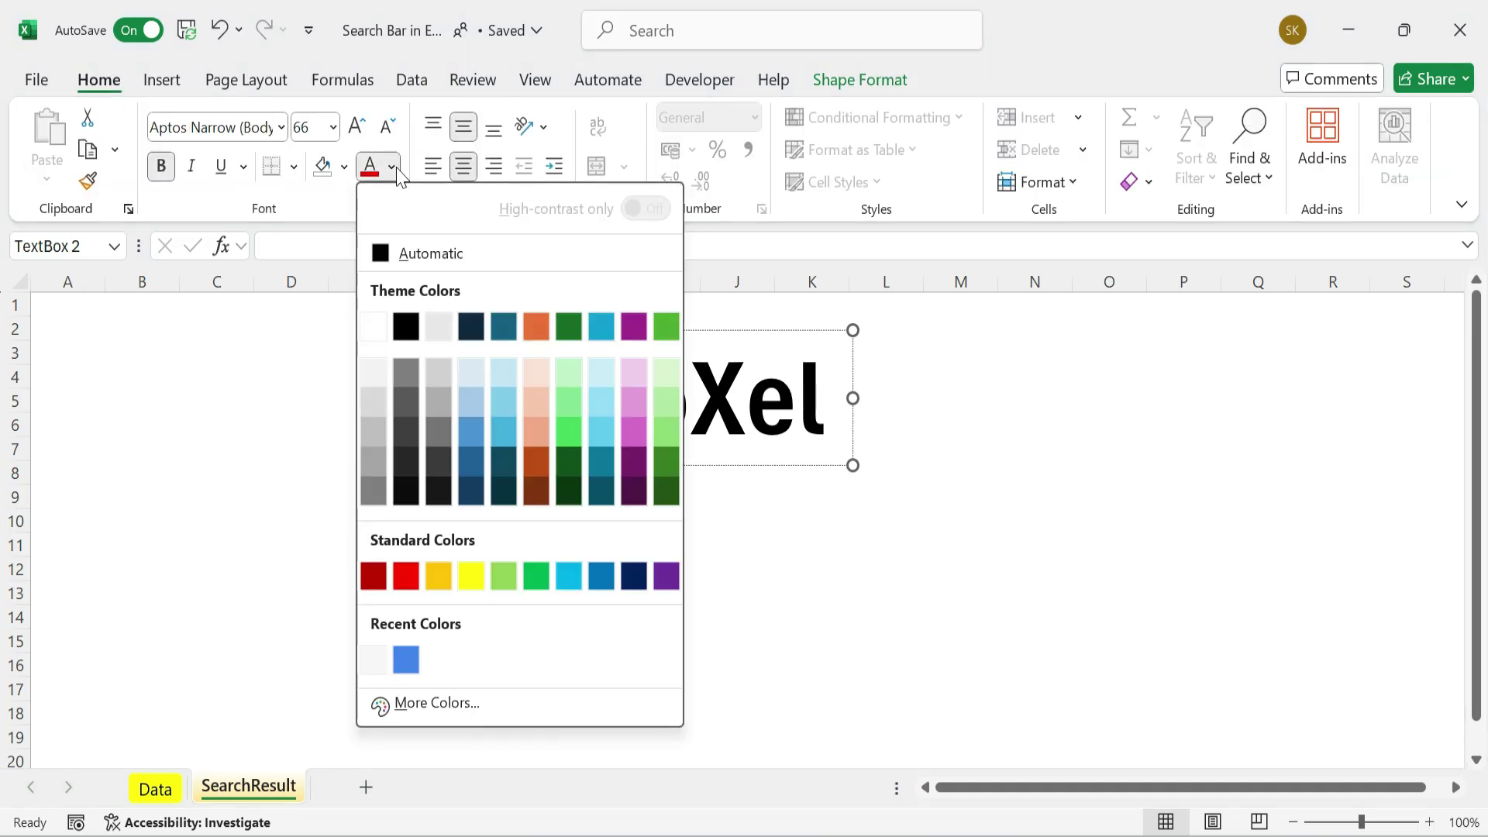
left_click(385, 577)
left_click_drag(587, 397, 795, 397)
left_click(390, 167)
left_click(667, 329)
left_click(395, 166)
left_click(439, 578)
Colour the X, e and l green and reselect the GooXel box.
left_click(397, 172)
left_click(569, 302)
key("ctrl+a")
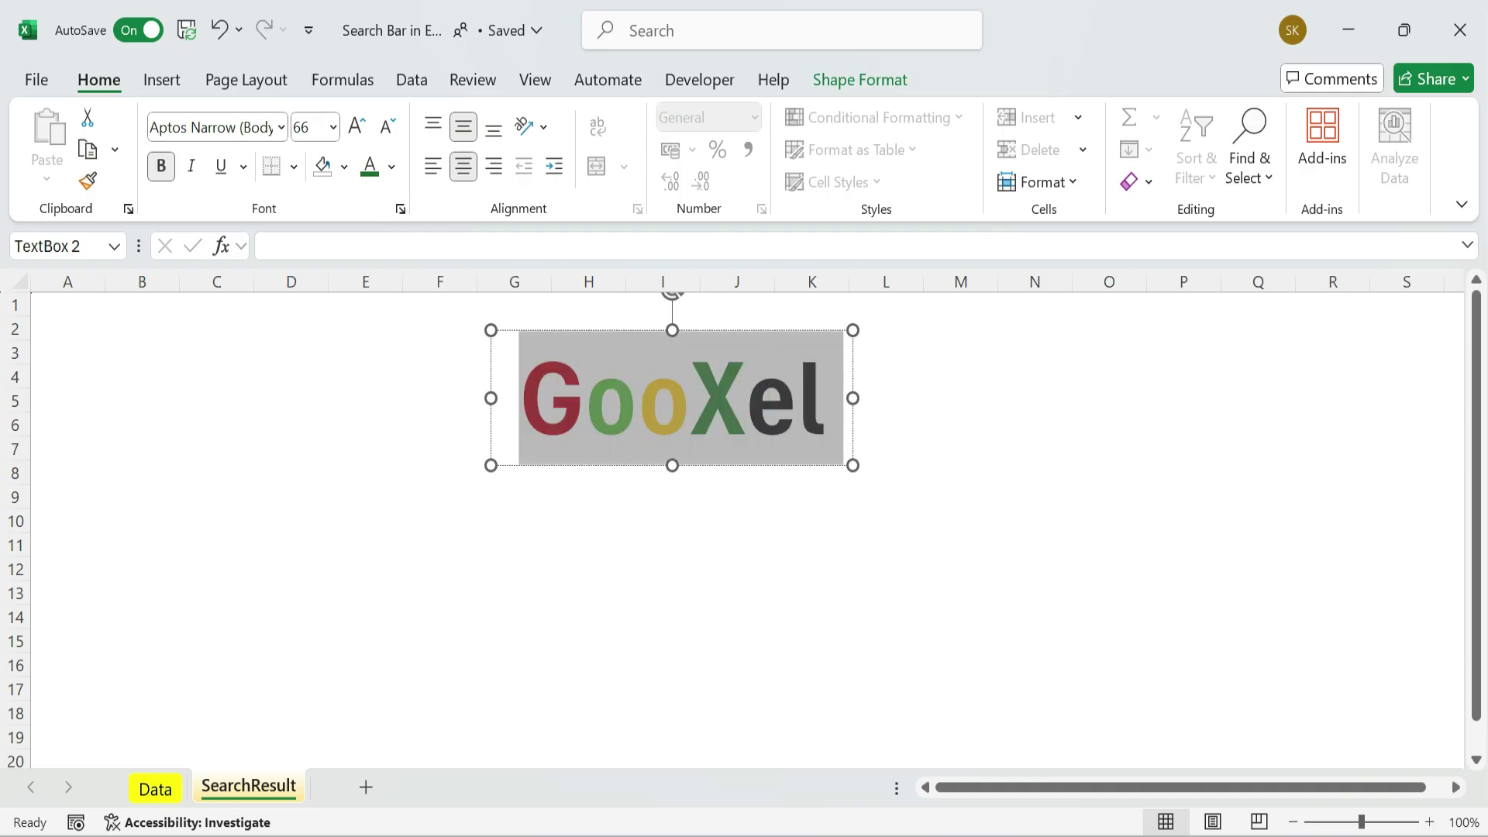
left_click(373, 171)
left_click_drag(532, 397, 828, 398)
left_click(819, 393)
left_click(374, 172)
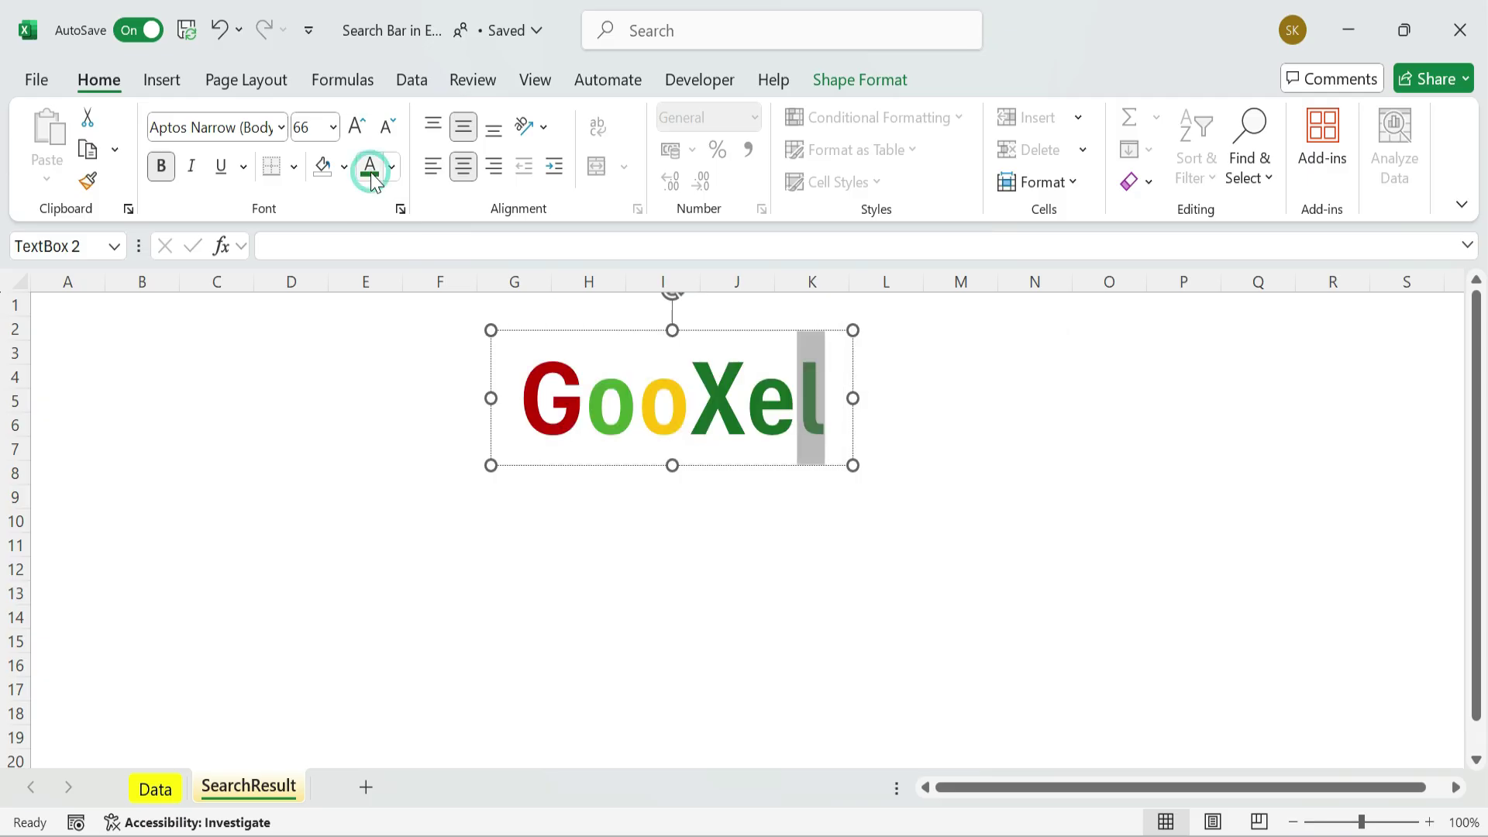
left_click(1009, 446)
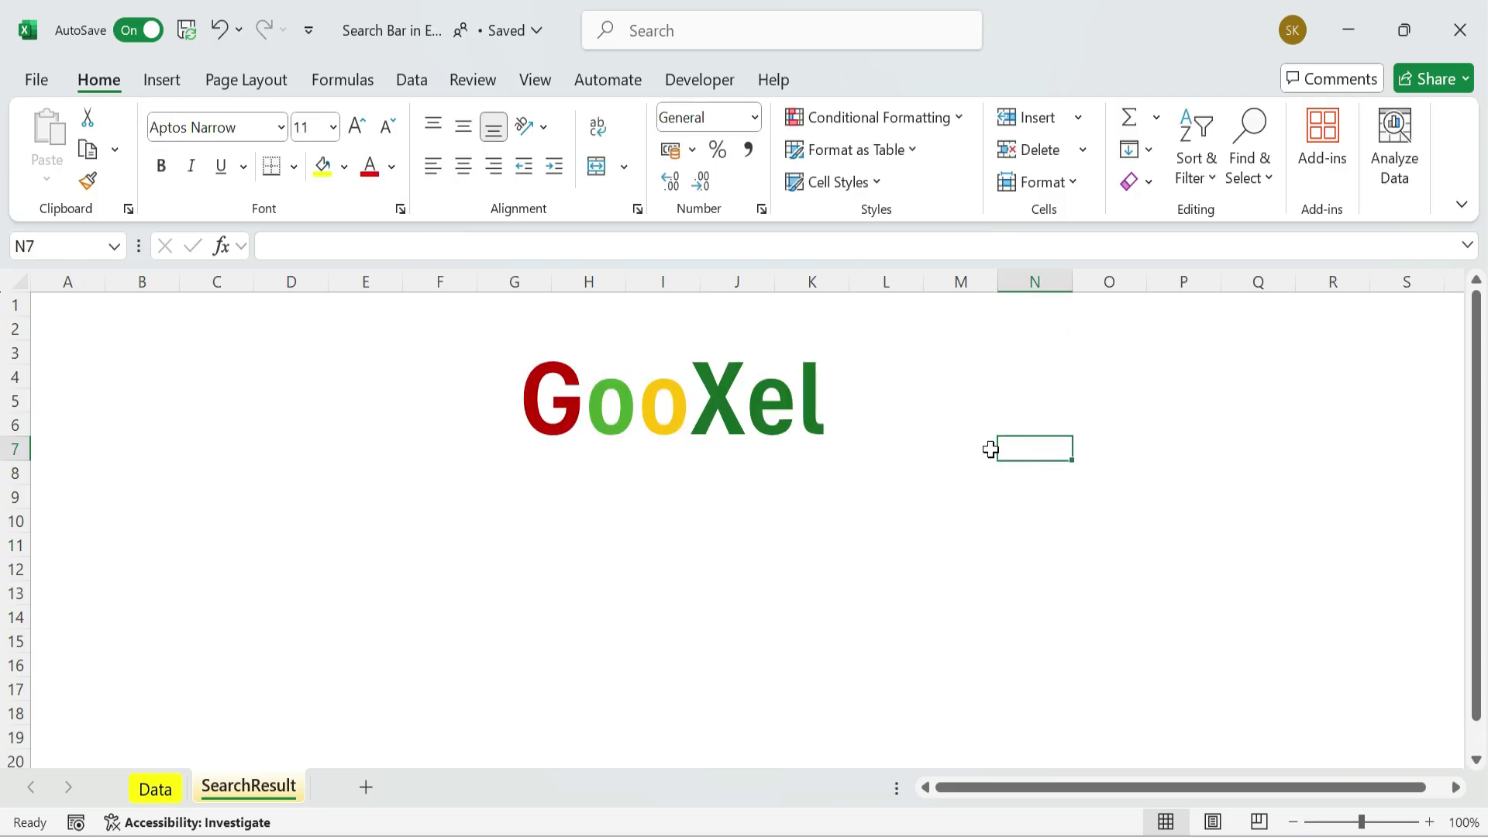
left_click(744, 397)
left_click(750, 464)
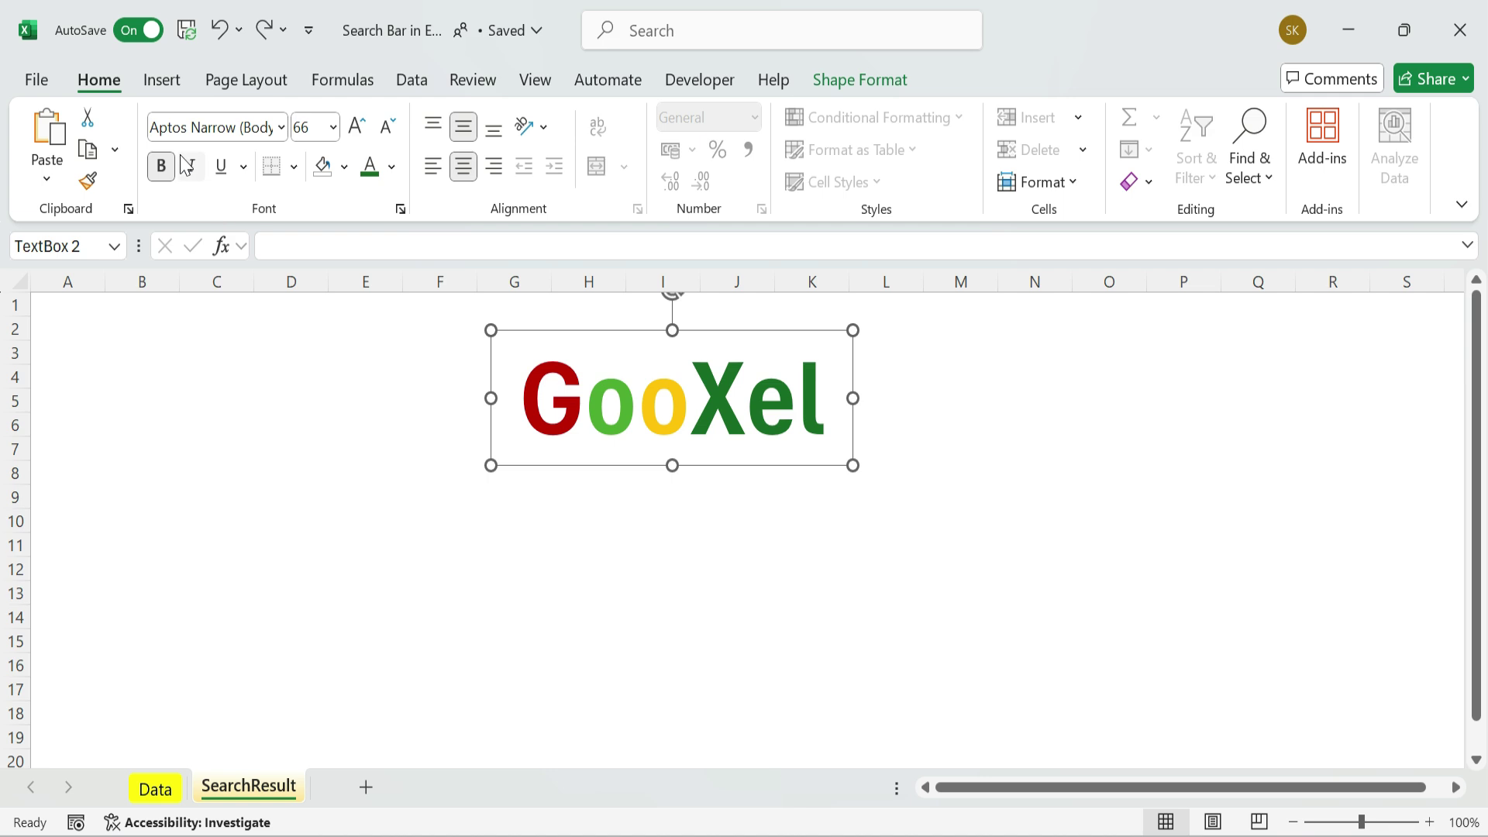
Draw a small text box below the GooXel logo for the tagline.
left_click(161, 79)
left_click(345, 155)
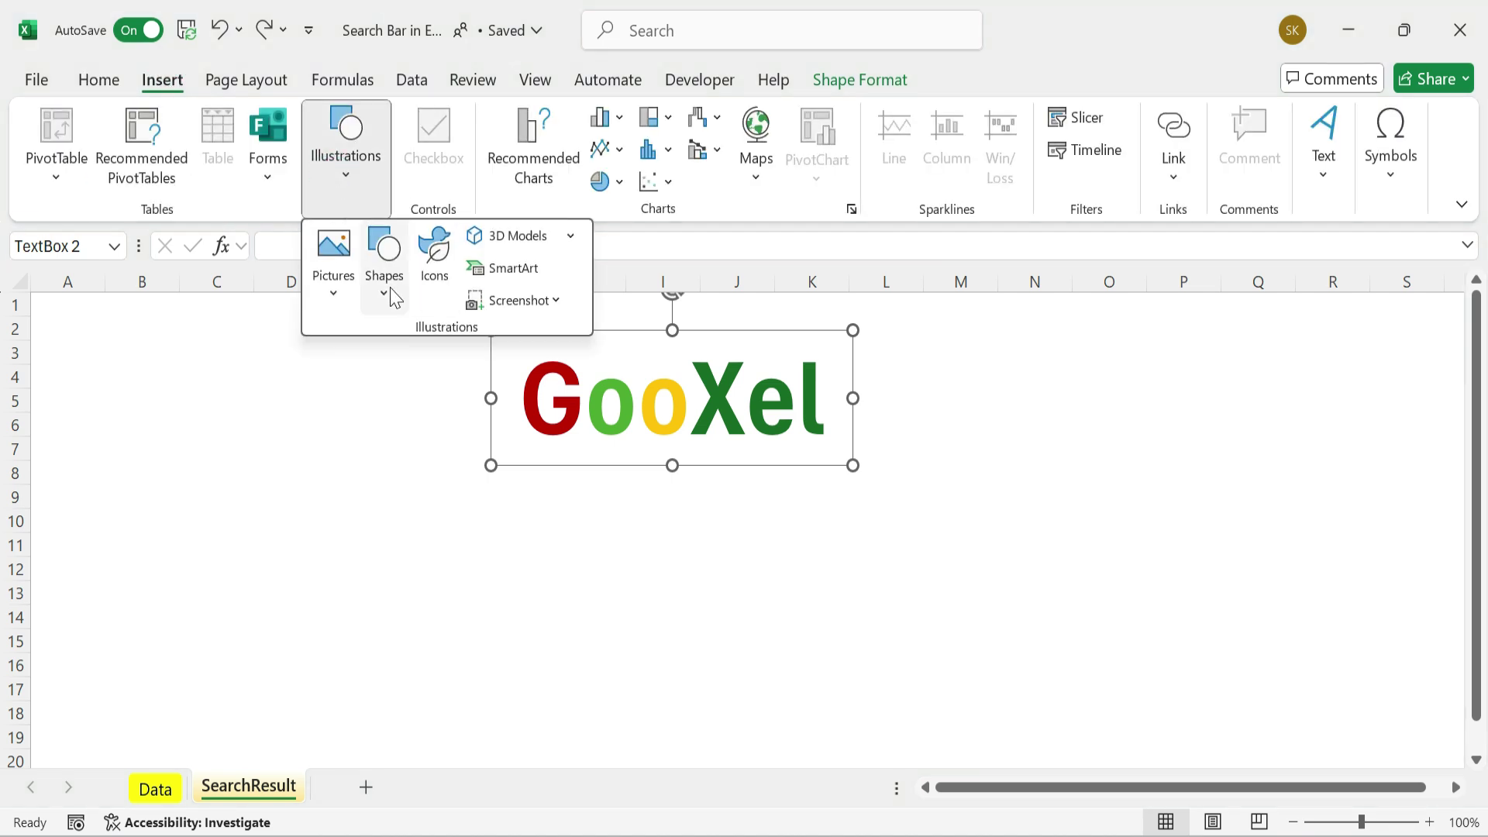
left_click(383, 268)
left_click(375, 368)
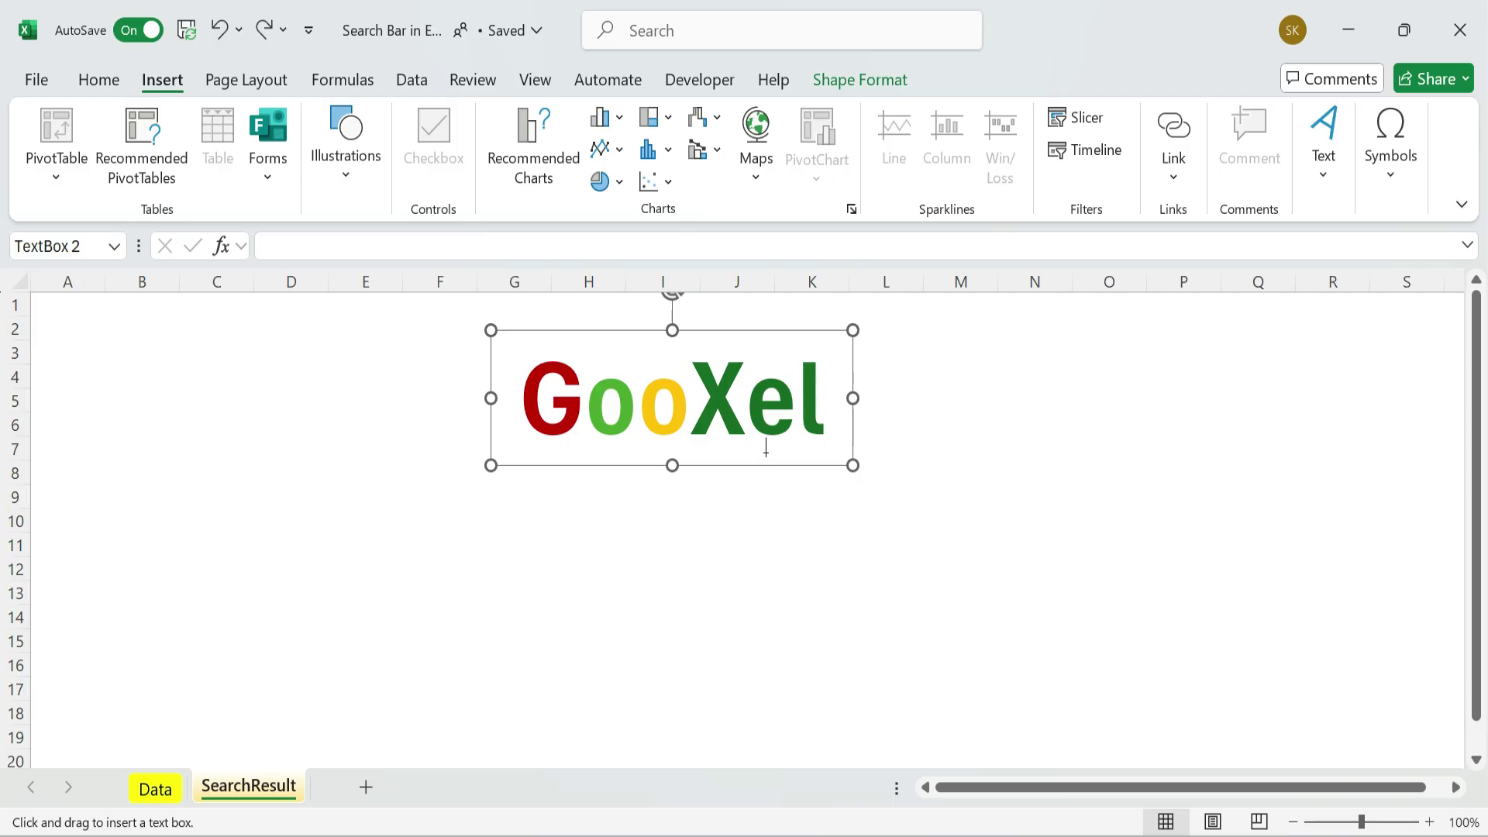
left_click_drag(764, 449, 892, 482)
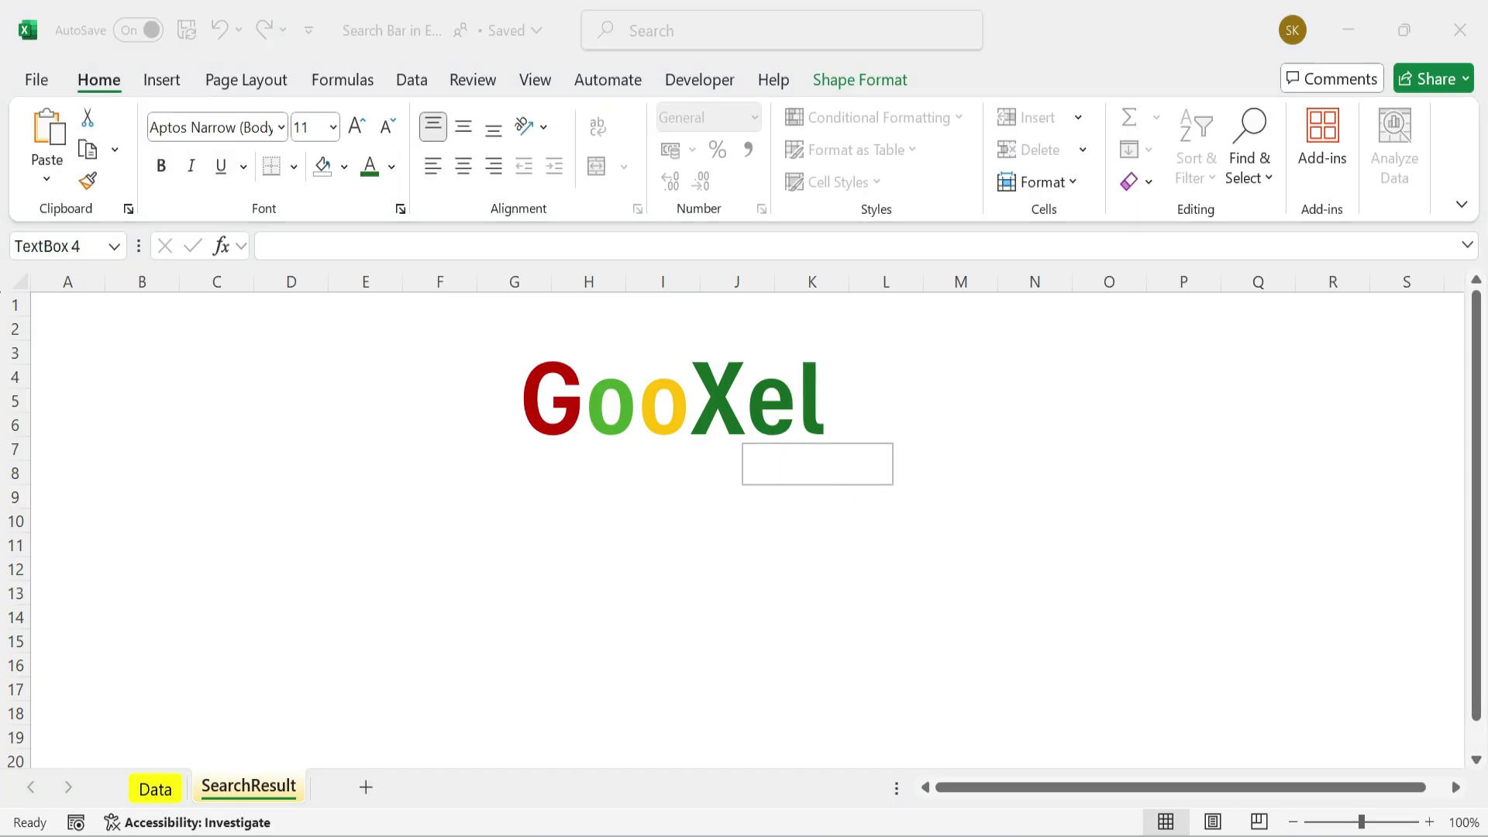
type("Find Anyrhing...")
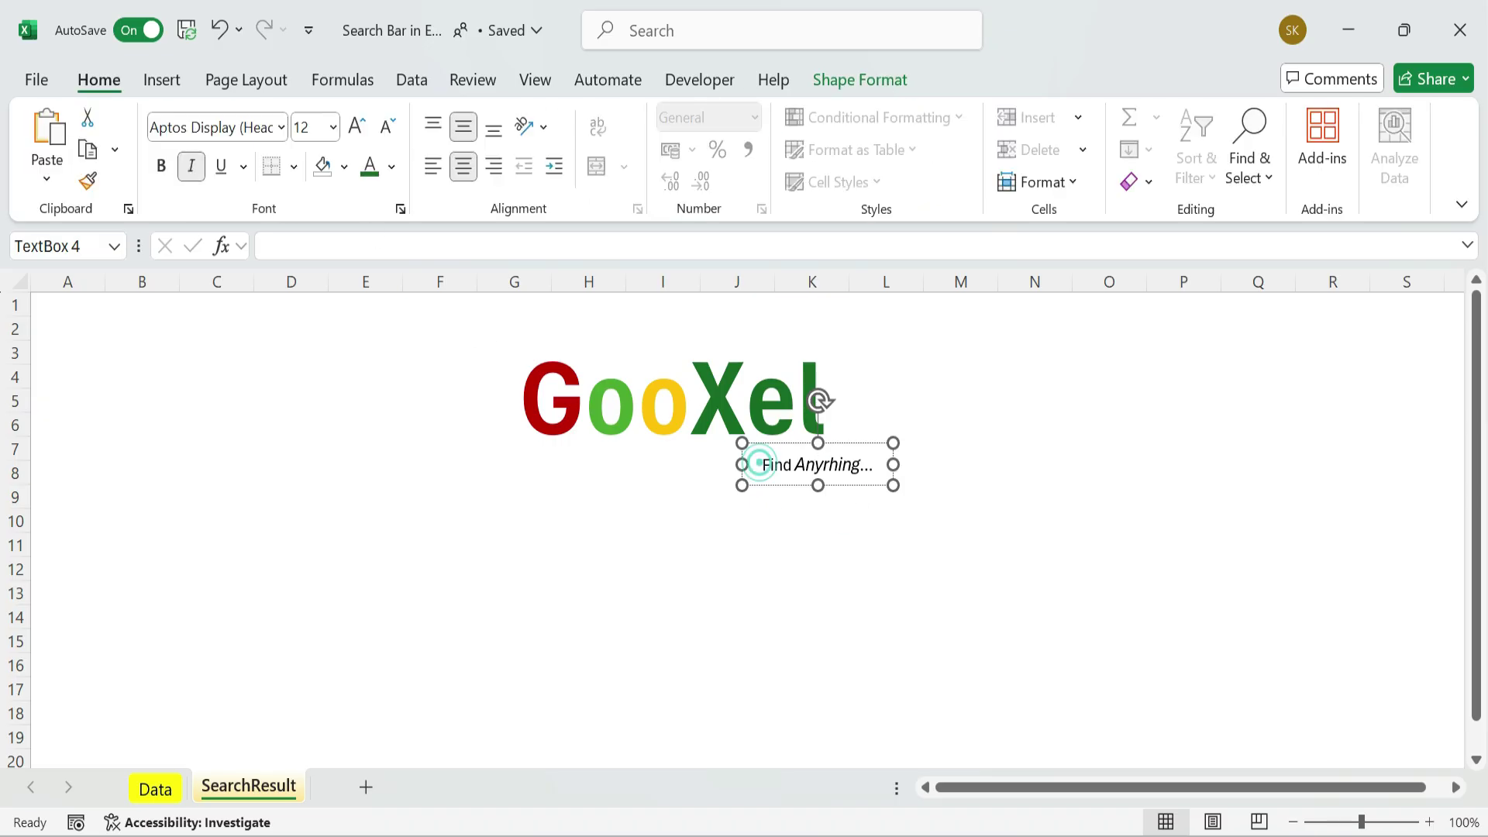
Format the 'Find Anyrhing...' tagline in italics with the Aptos Display heading font.
left_click_drag(761, 464, 874, 463)
left_click(307, 126)
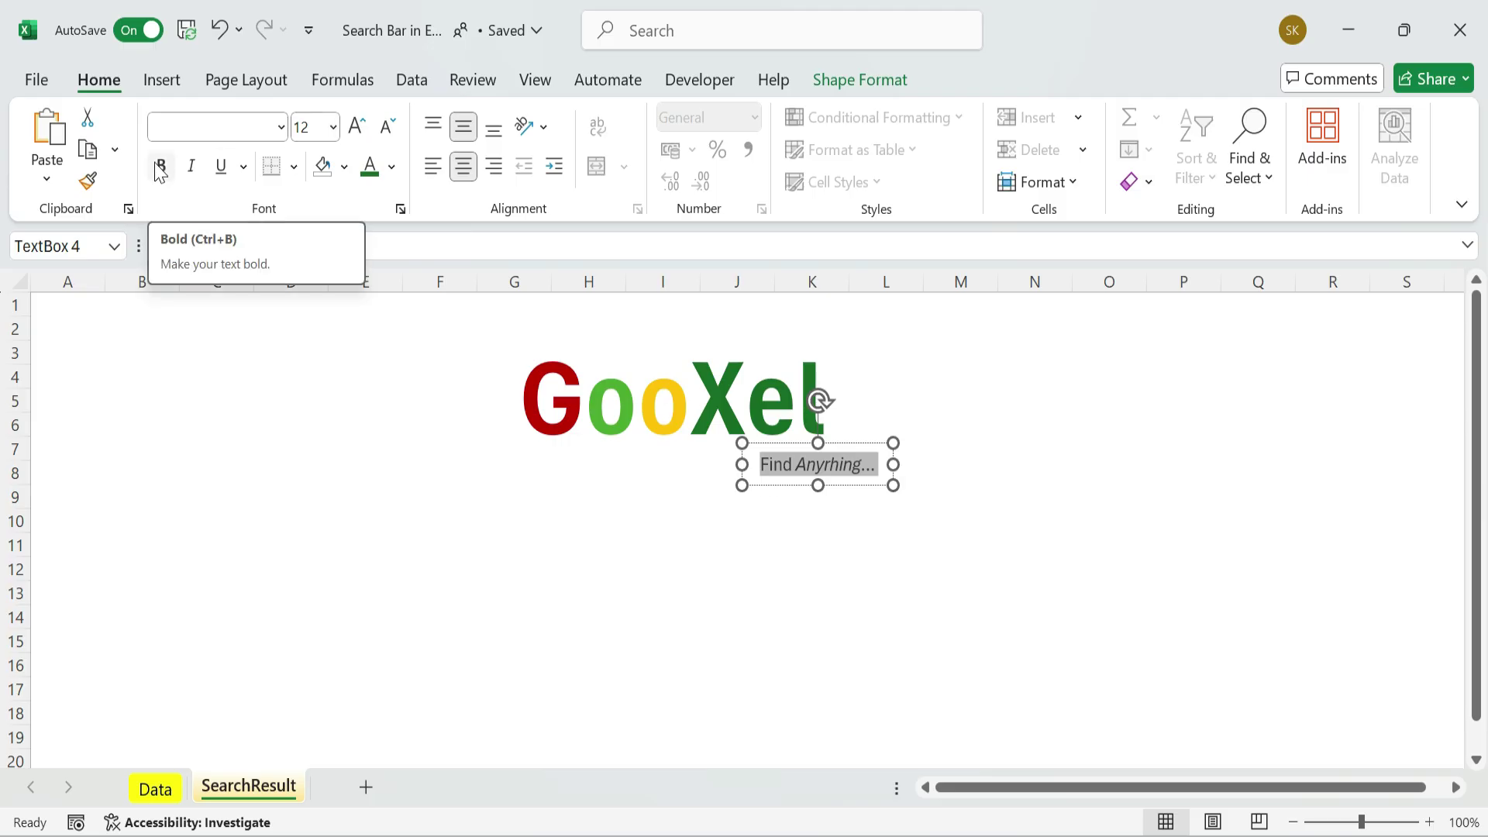
left_click(280, 127)
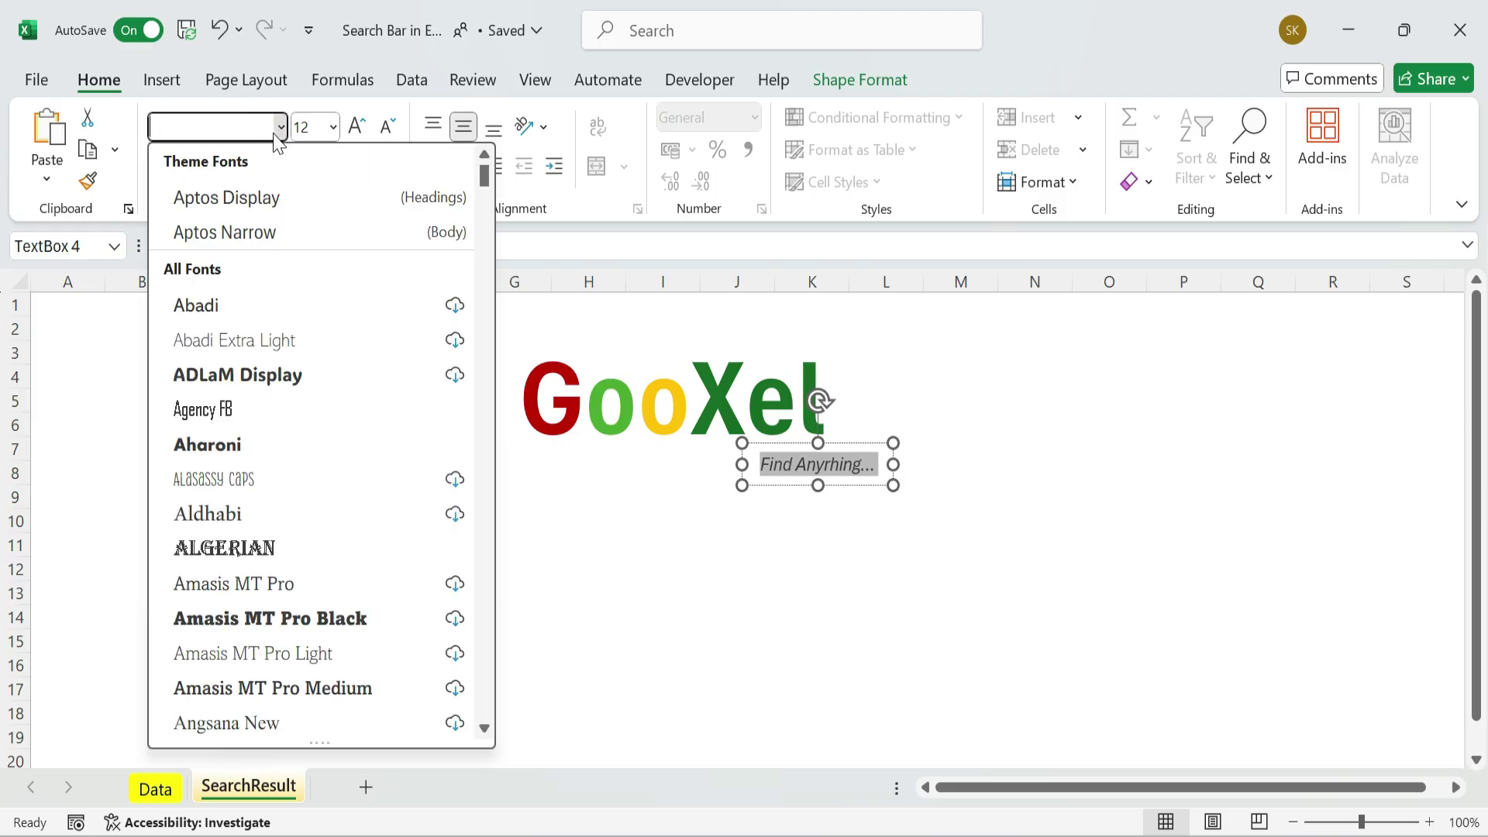
left_click(232, 199)
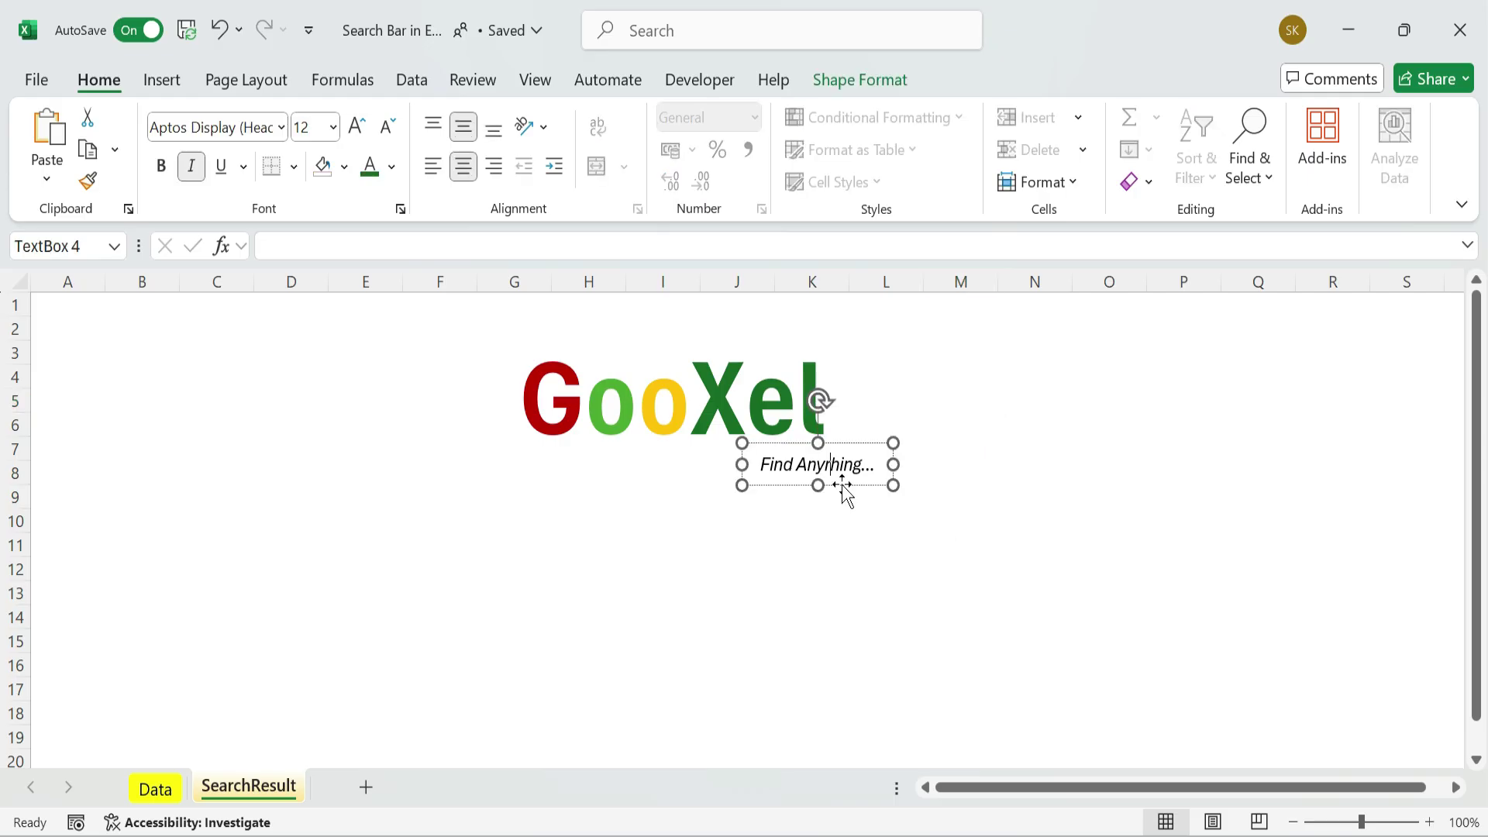
Shift the logo right and up and place the tagline under its right end.
left_click_drag(825, 464, 817, 456)
left_click(960, 473)
left_click(671, 399)
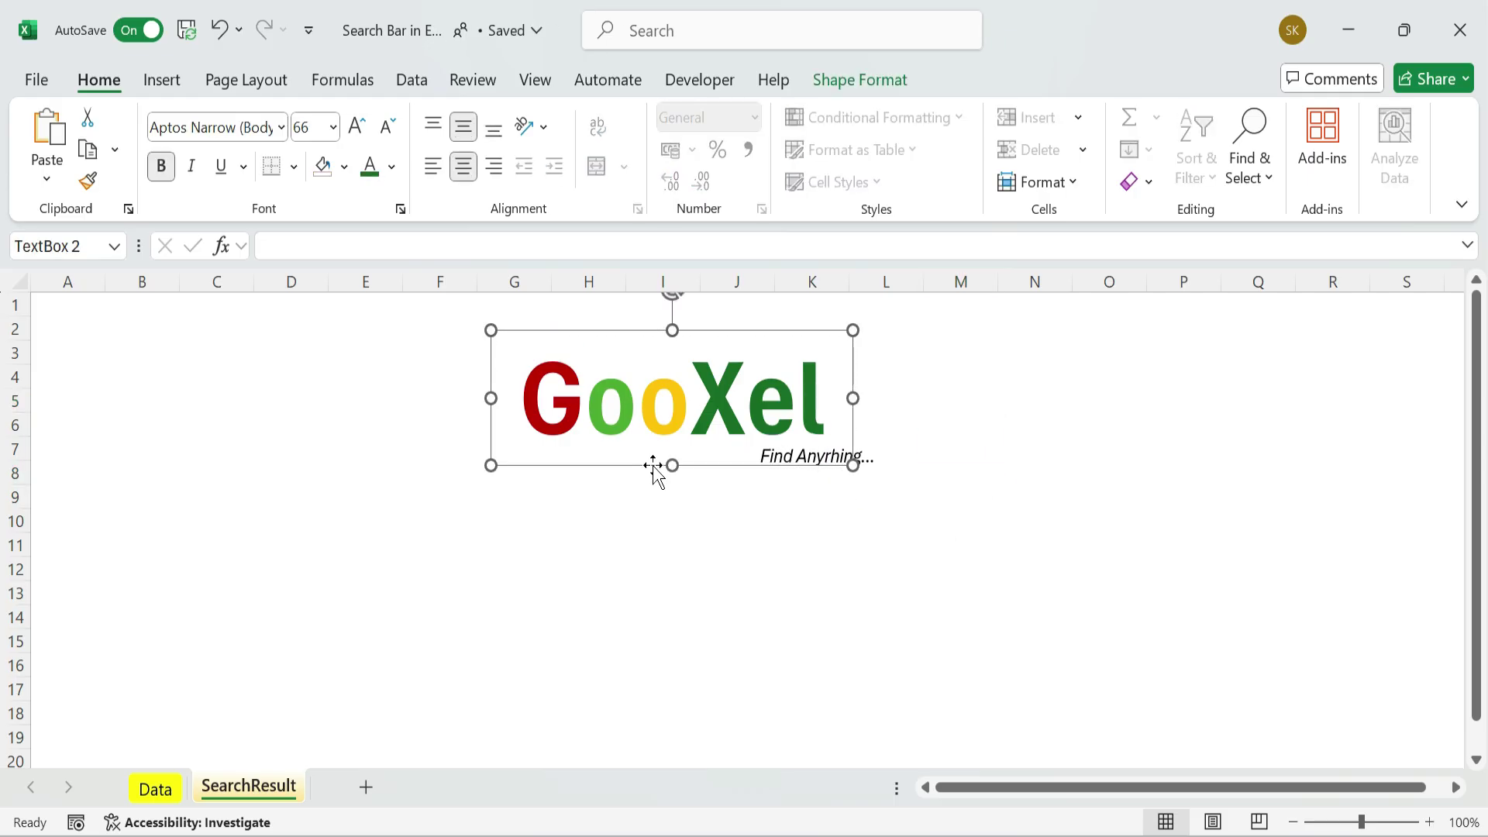
left_click_drag(657, 466, 717, 450)
left_click(838, 465)
left_click_drag(857, 480, 919, 451)
left_click(1034, 519)
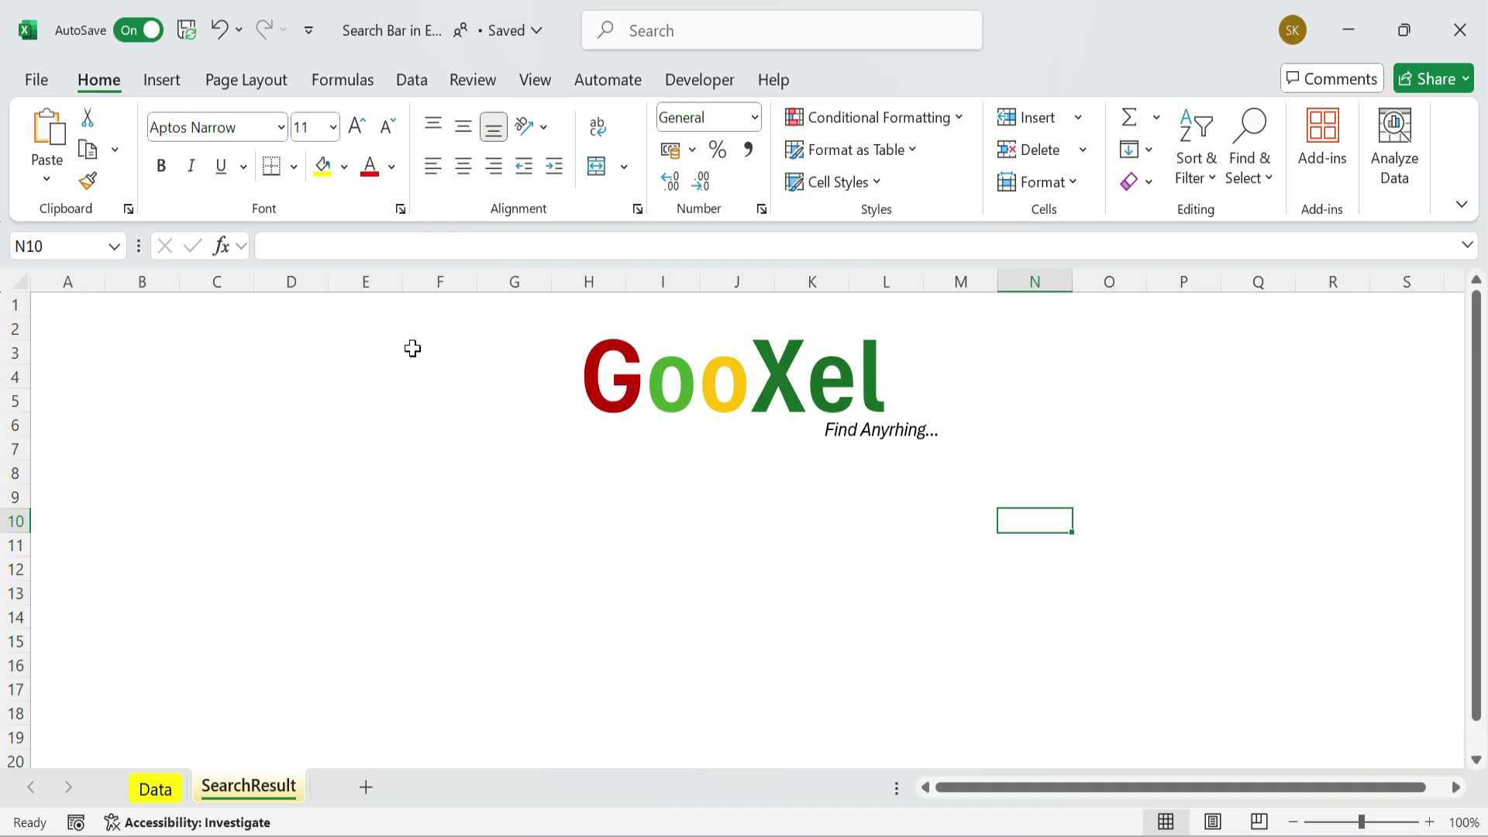
Draw a long rounded-rectangle search bar across rows 7–9 below the logo.
left_click(162, 79)
left_click(345, 146)
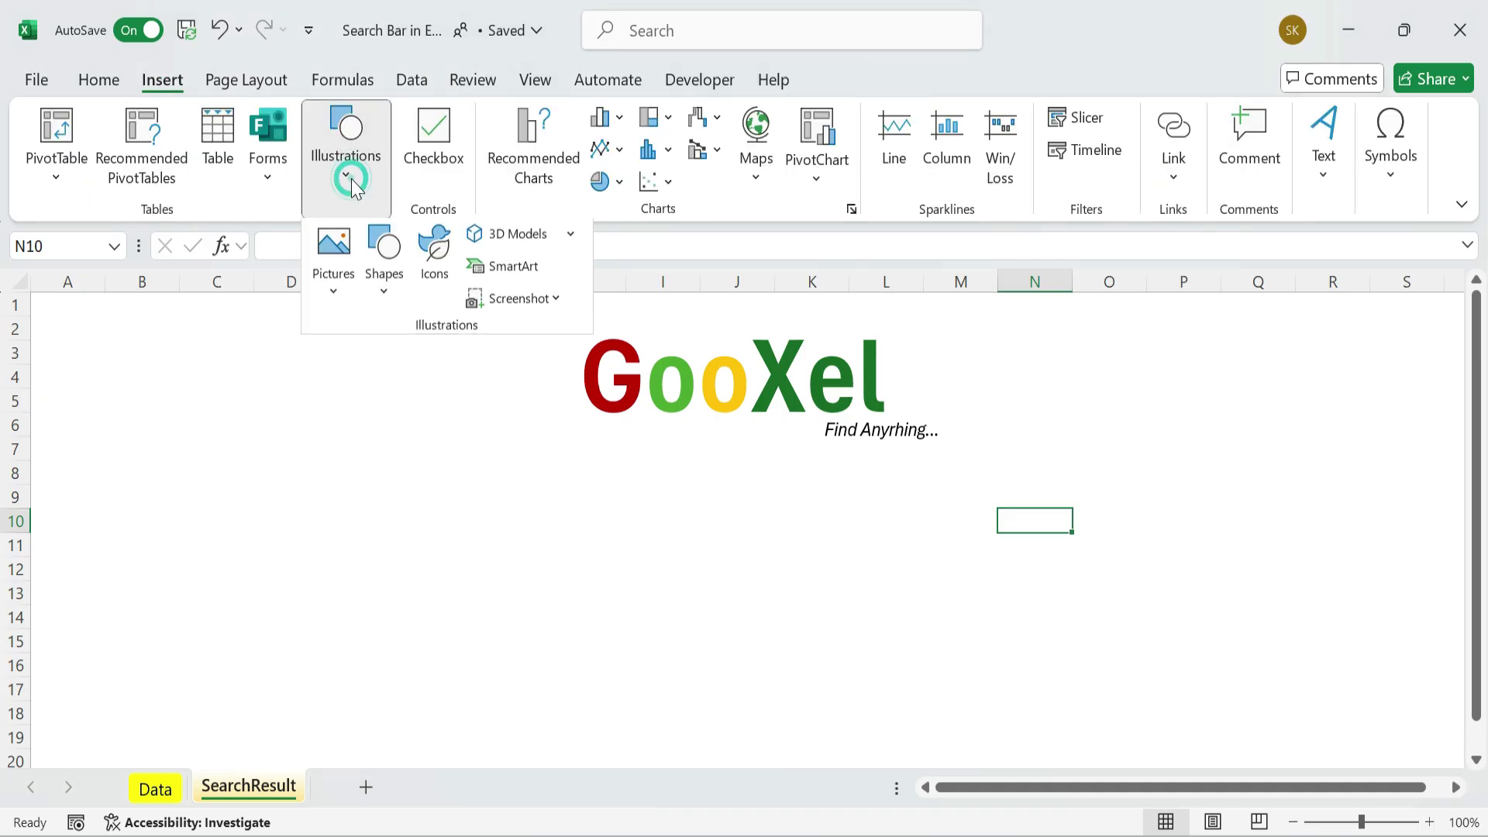
left_click(385, 296)
left_click(494, 368)
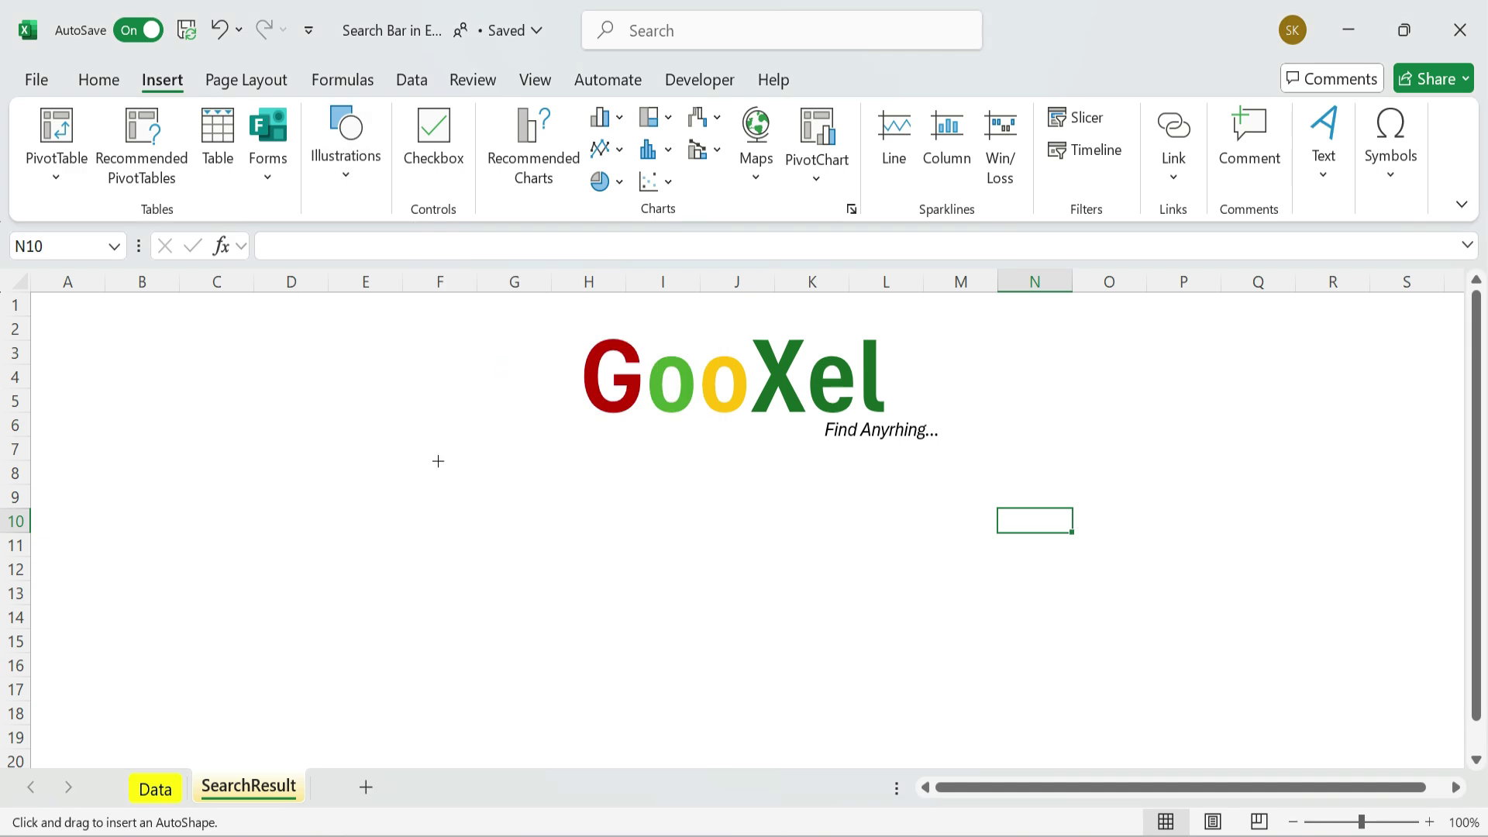
left_click_drag(438, 461, 1060, 500)
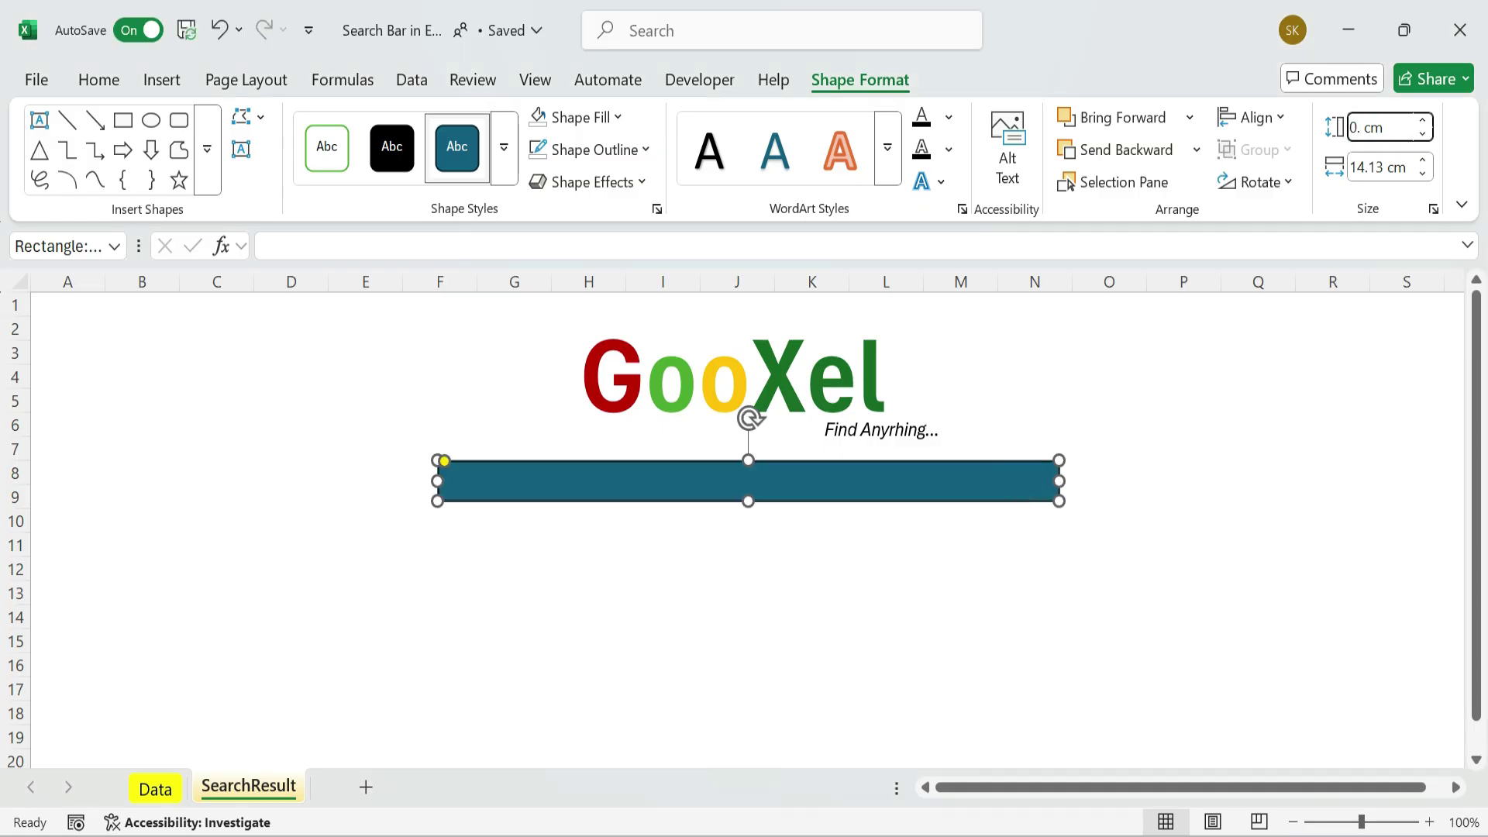
Size the search bar to 0.97 cm high by 15.36 cm wide.
key("Tab")
type("15.36")
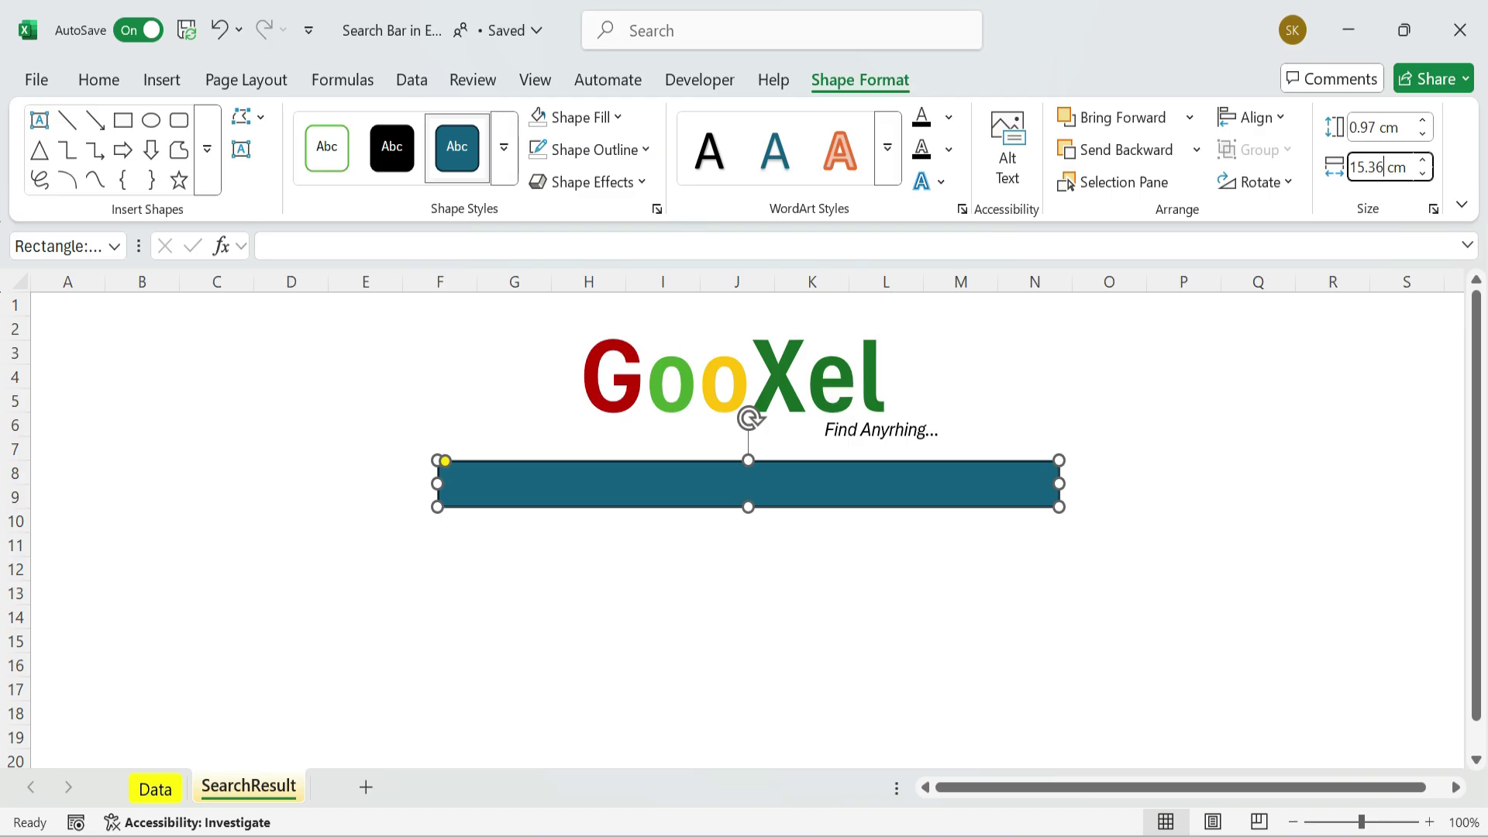
key("Return")
left_click(713, 494)
left_click(822, 570)
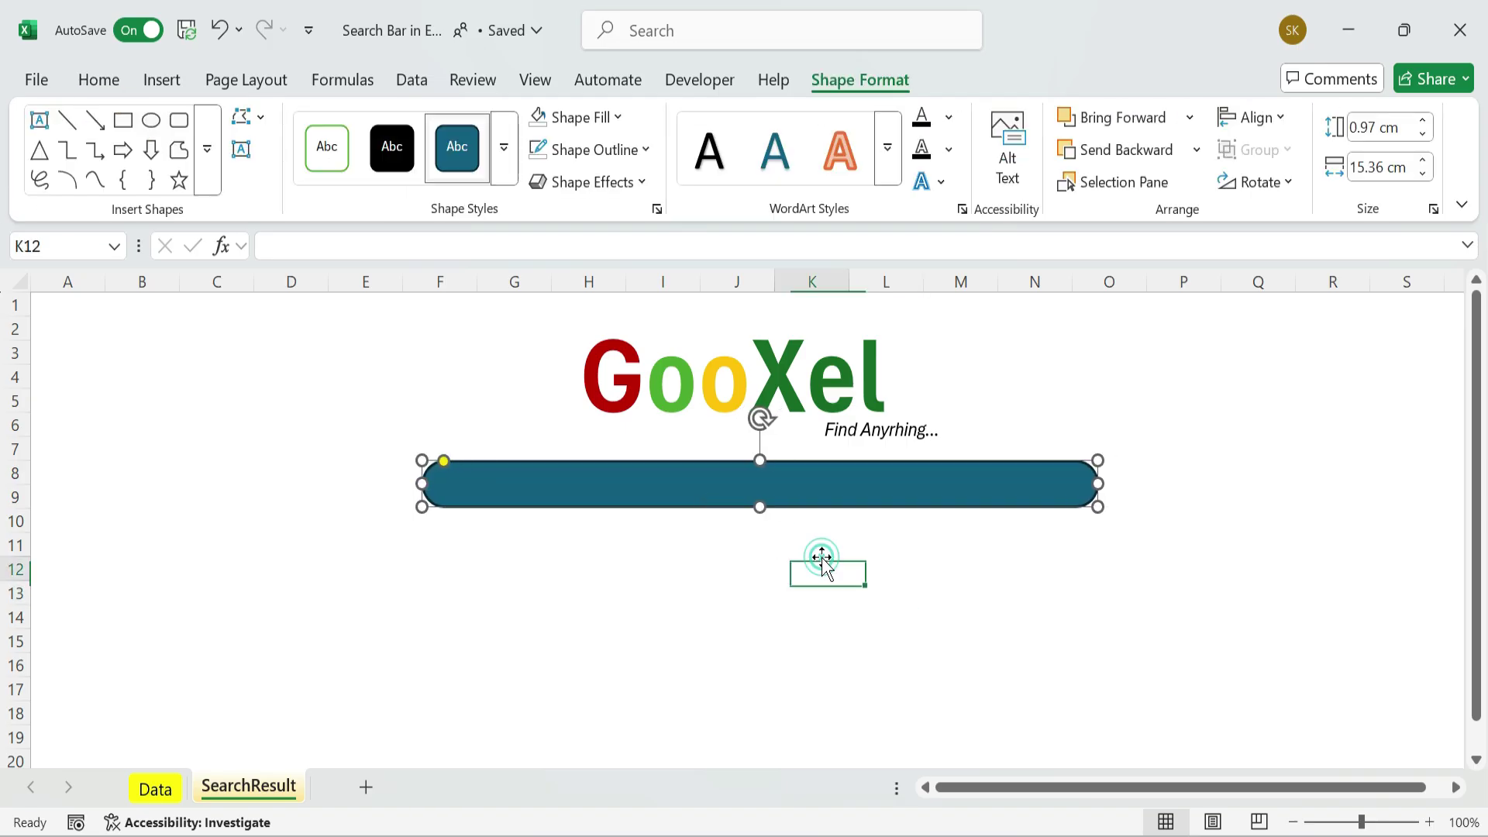
key("alt+Tab")
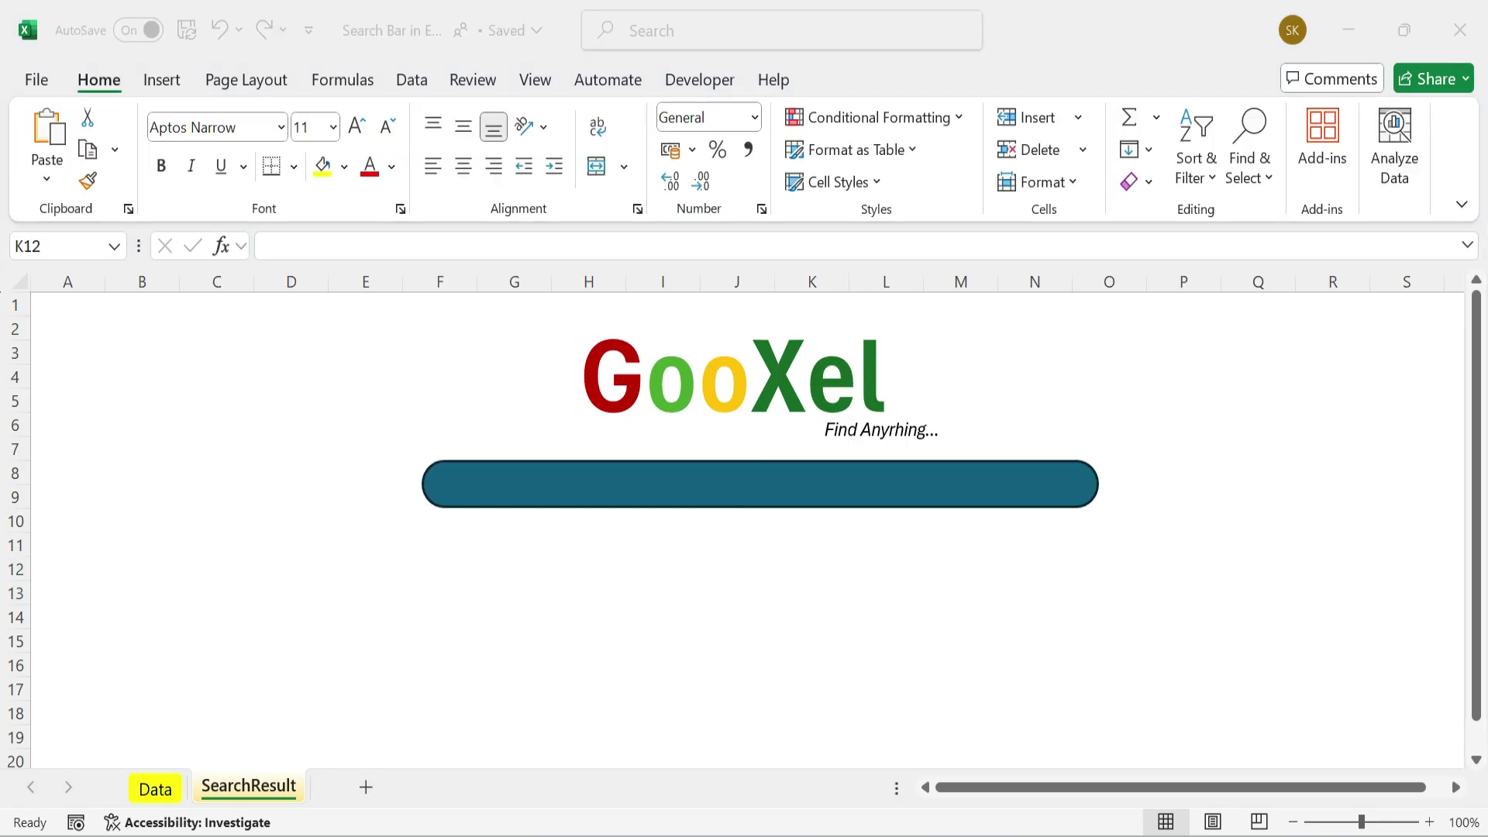
Fill the search bar light green.
left_click(884, 488)
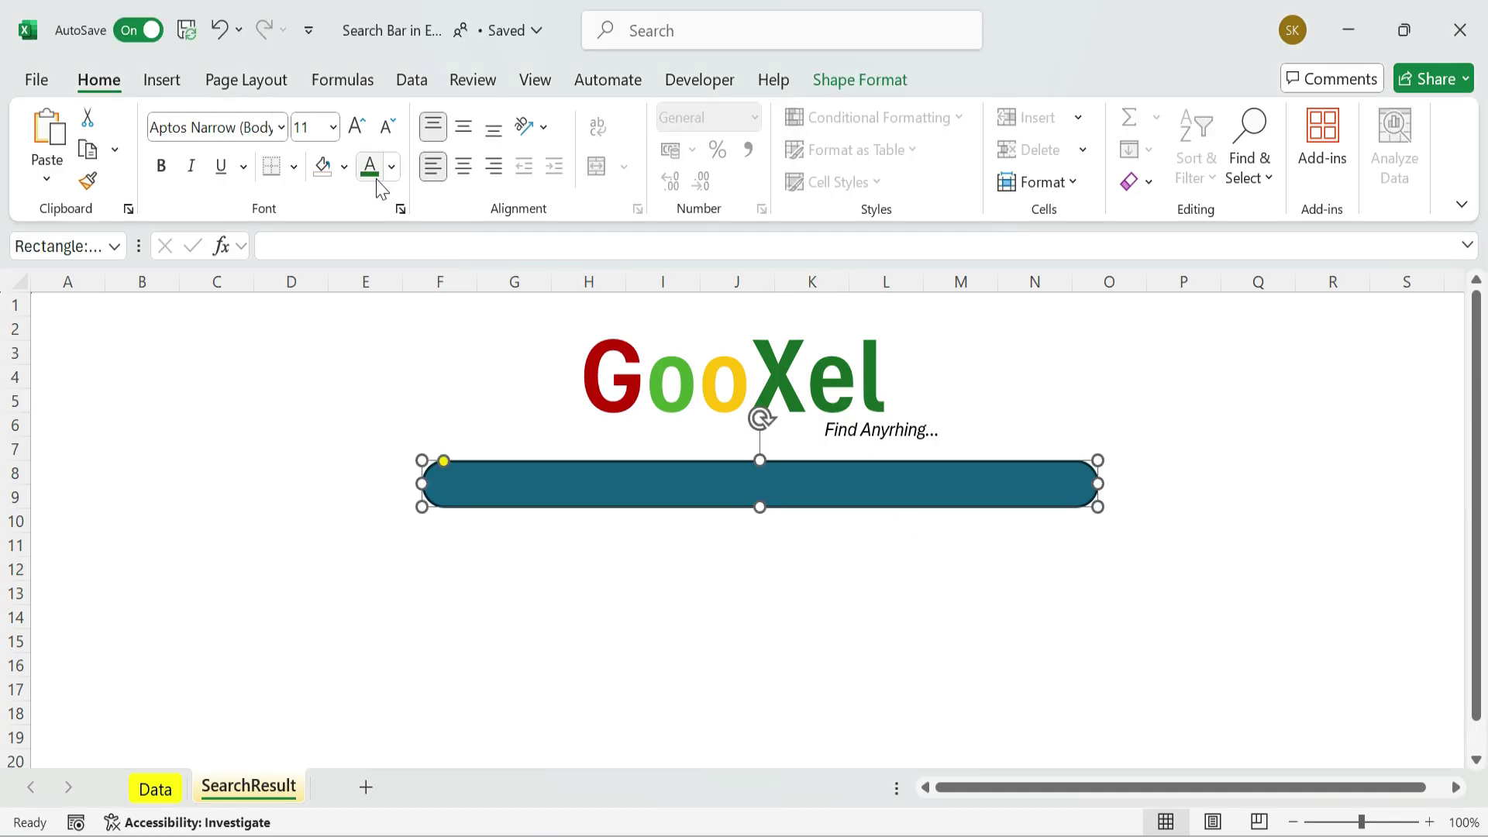
left_click(325, 166)
left_click(325, 166)
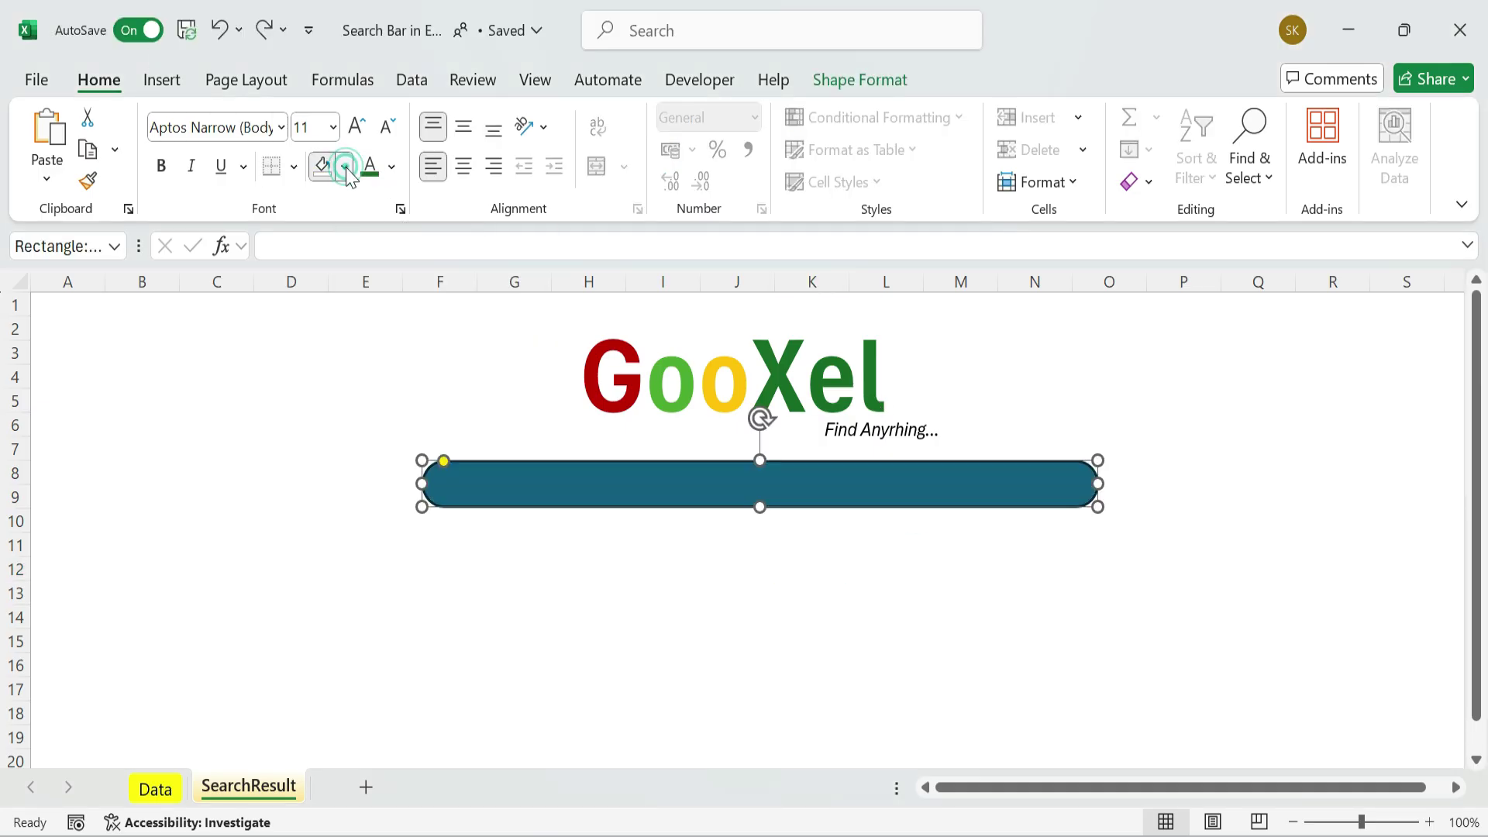
left_click(529, 372)
left_click(721, 532)
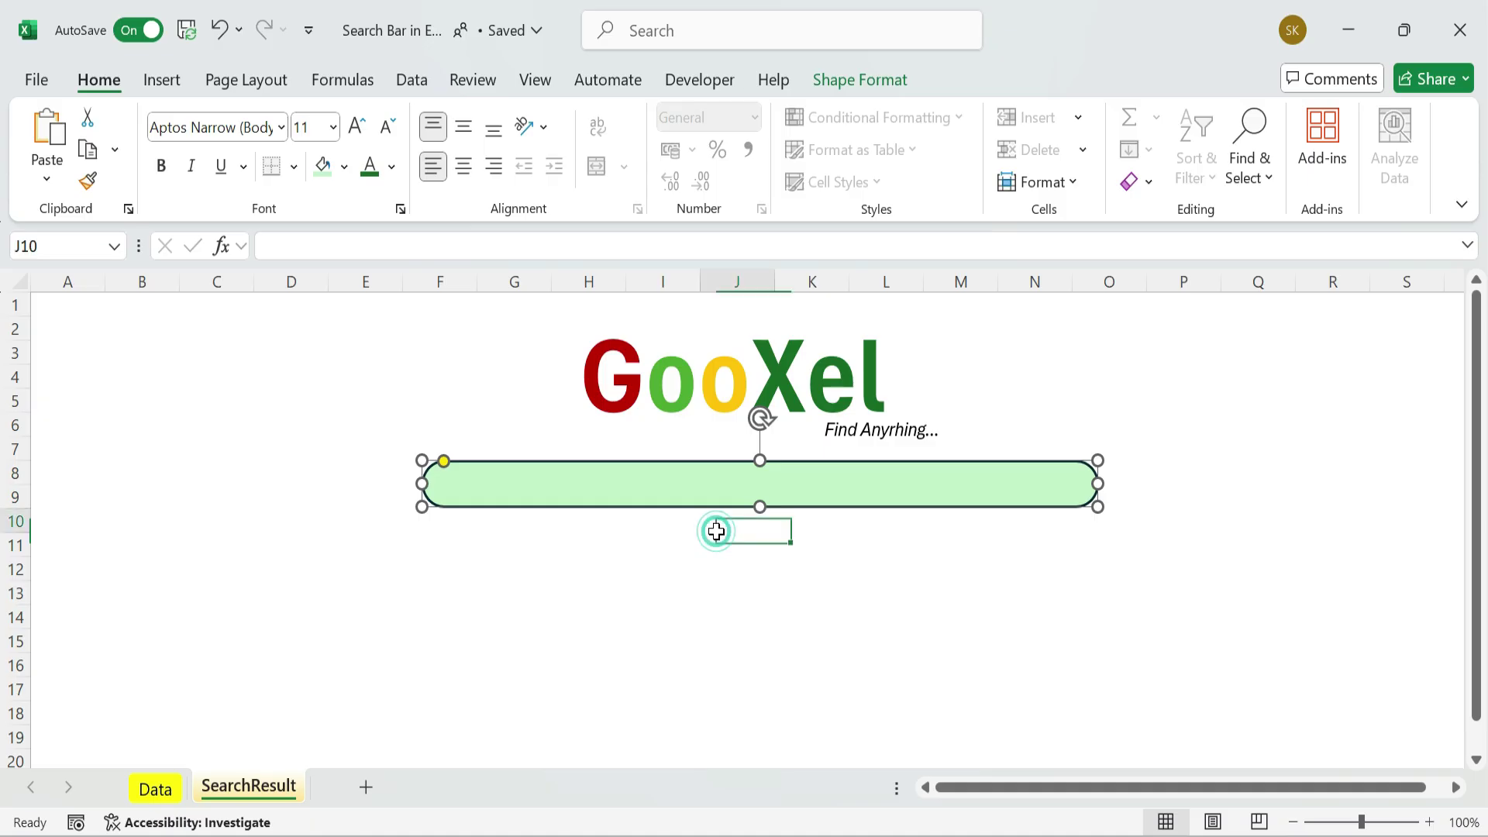
Remove the outline from the search bar.
left_click(744, 486)
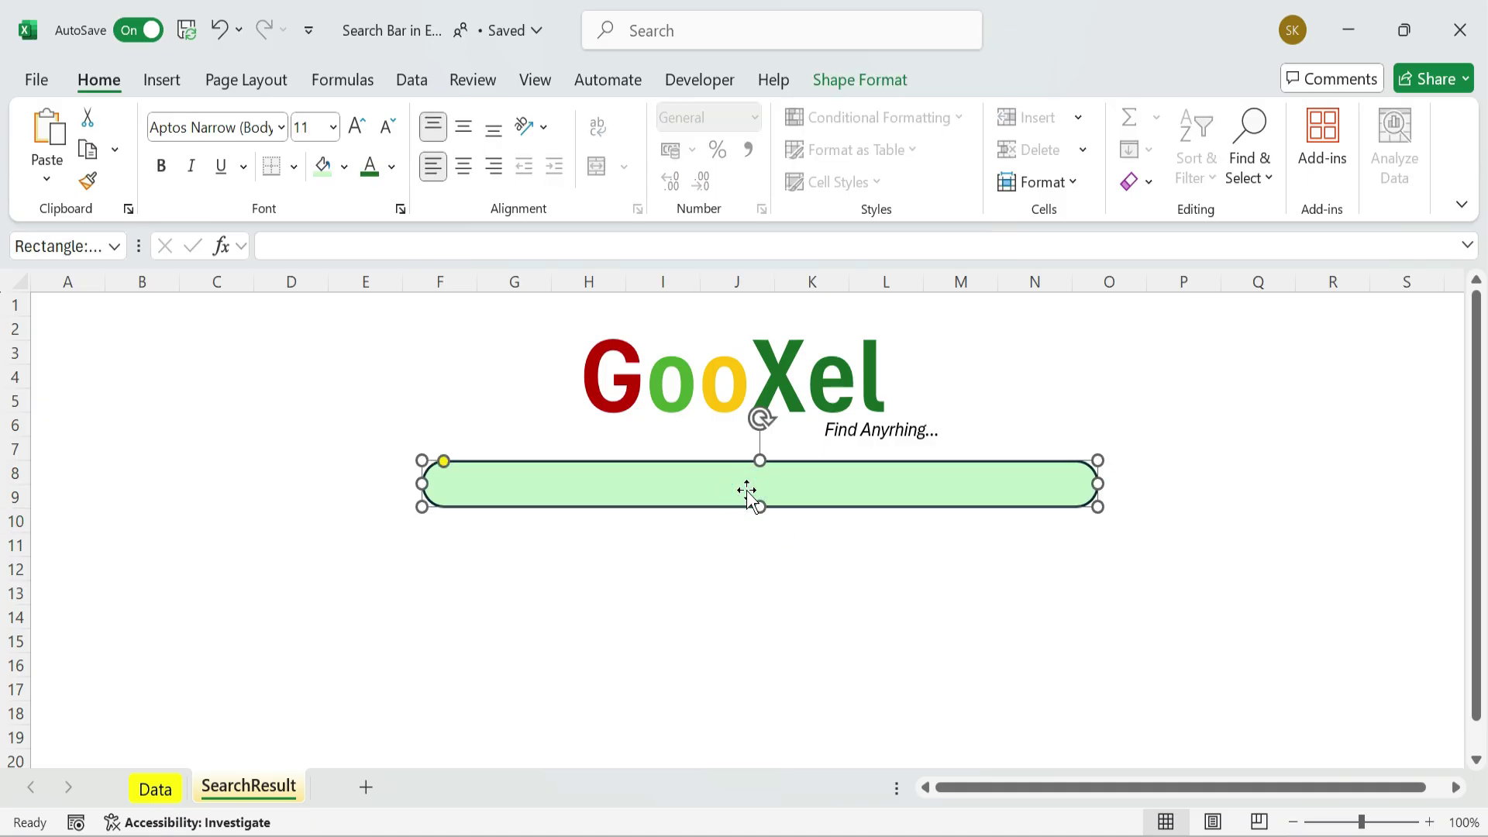
left_click(858, 79)
left_click(537, 149)
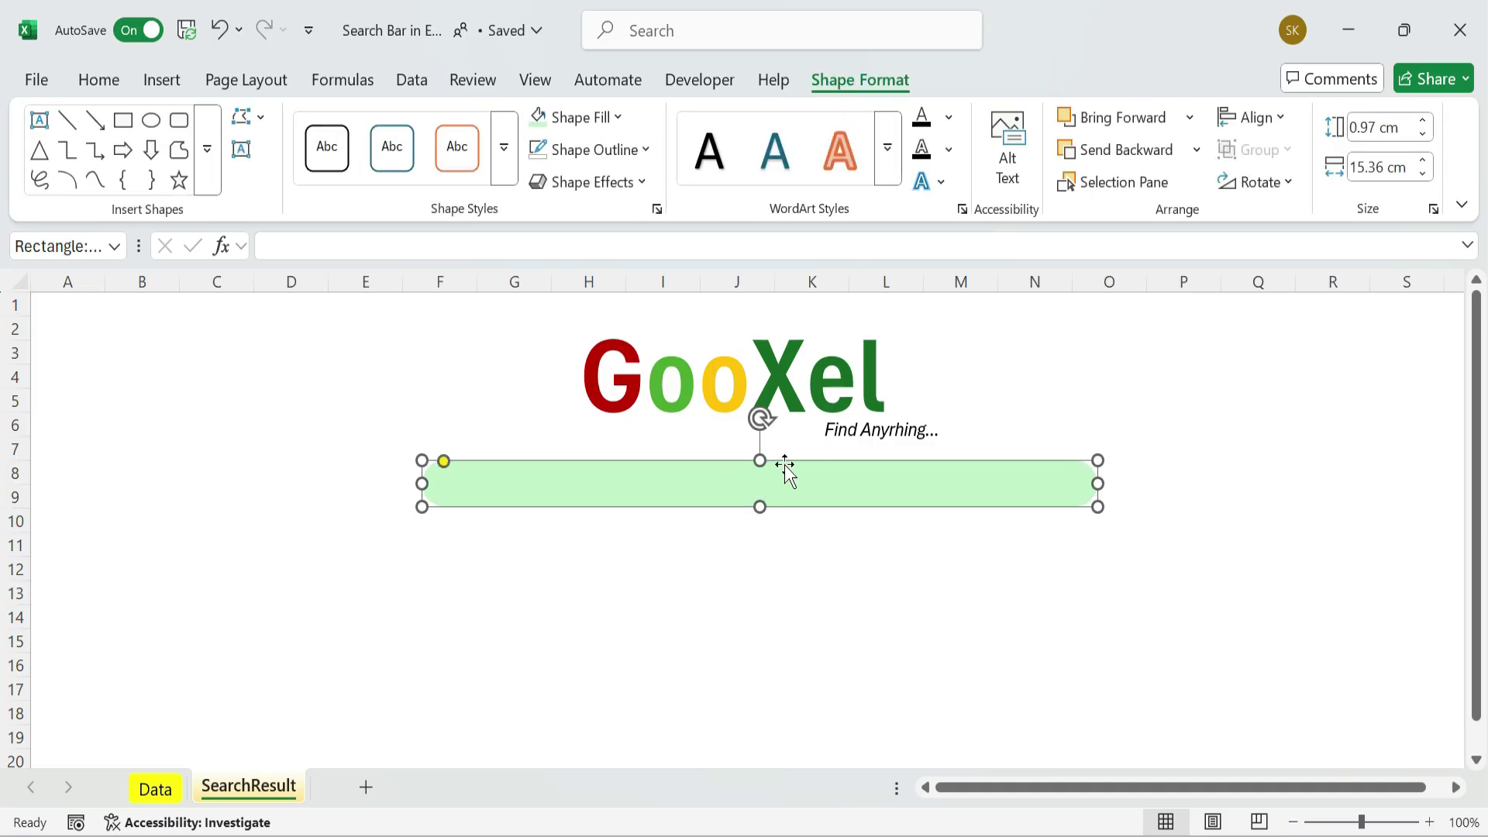
left_click(800, 525)
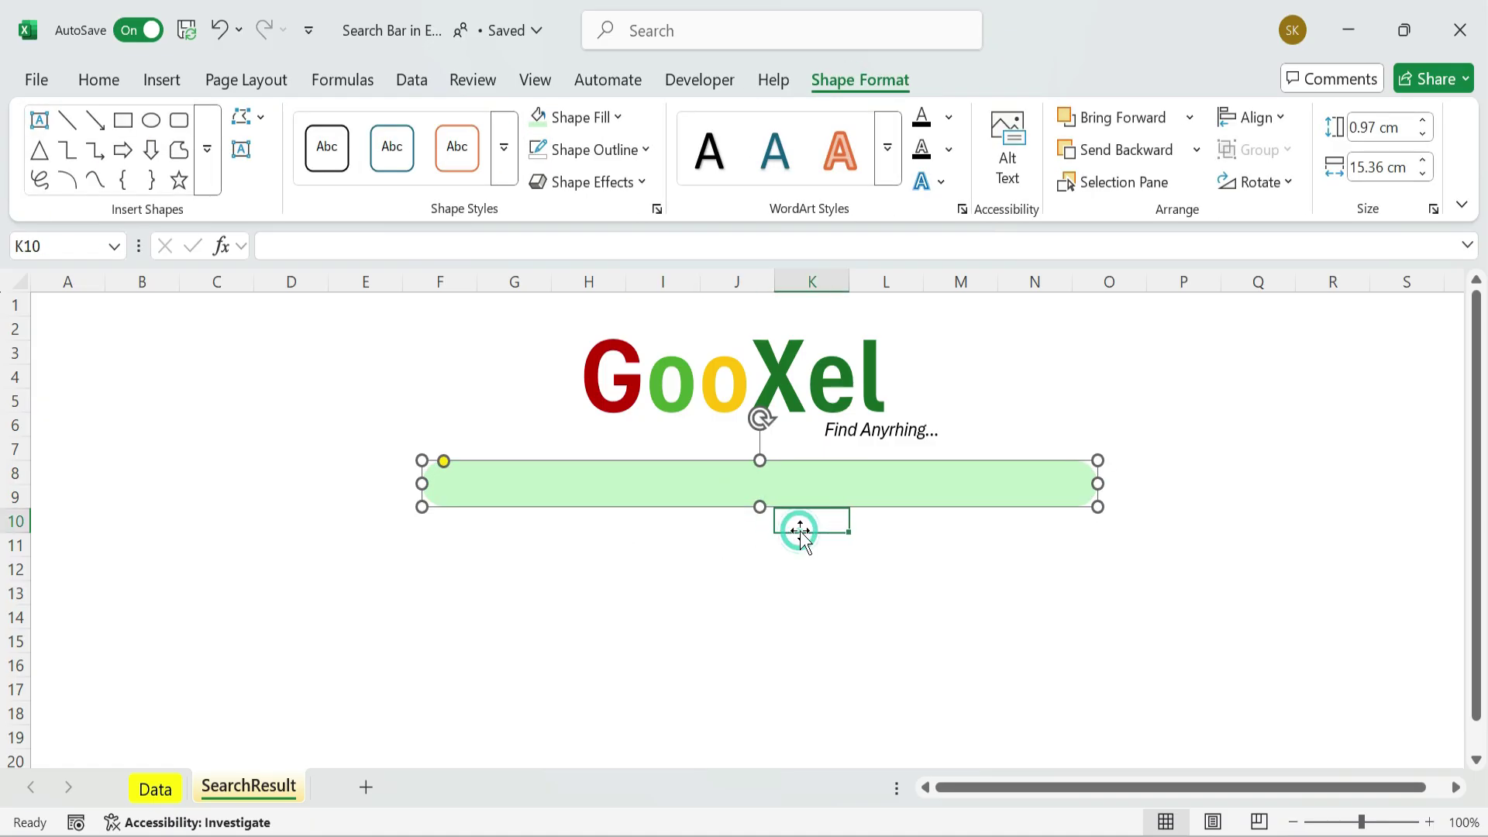
Add the first outer drop-shadow preset to the search bar.
left_click(781, 492)
left_click(593, 182)
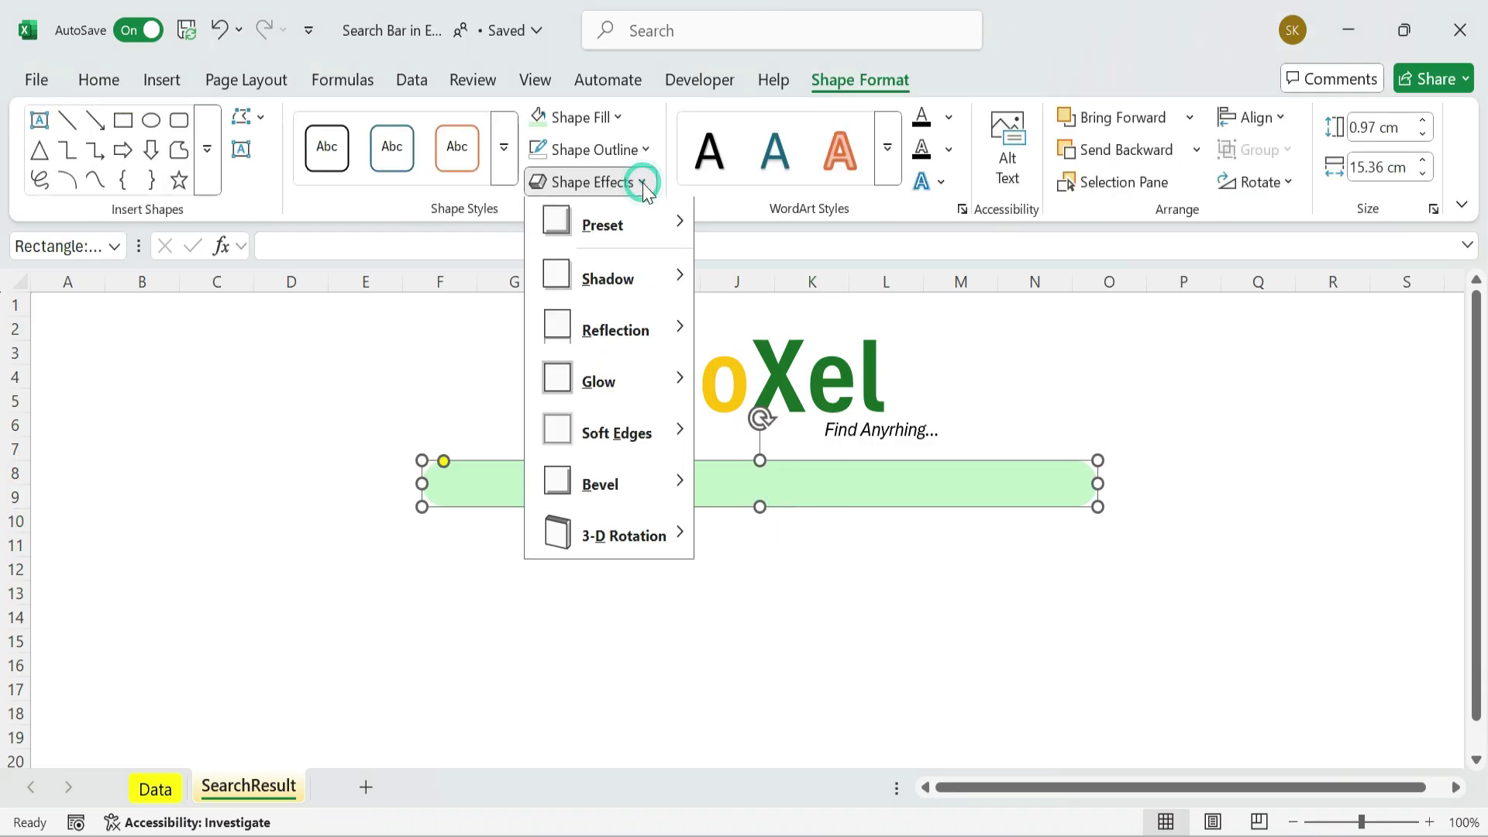
left_click(608, 282)
left_click(722, 347)
left_click(668, 568)
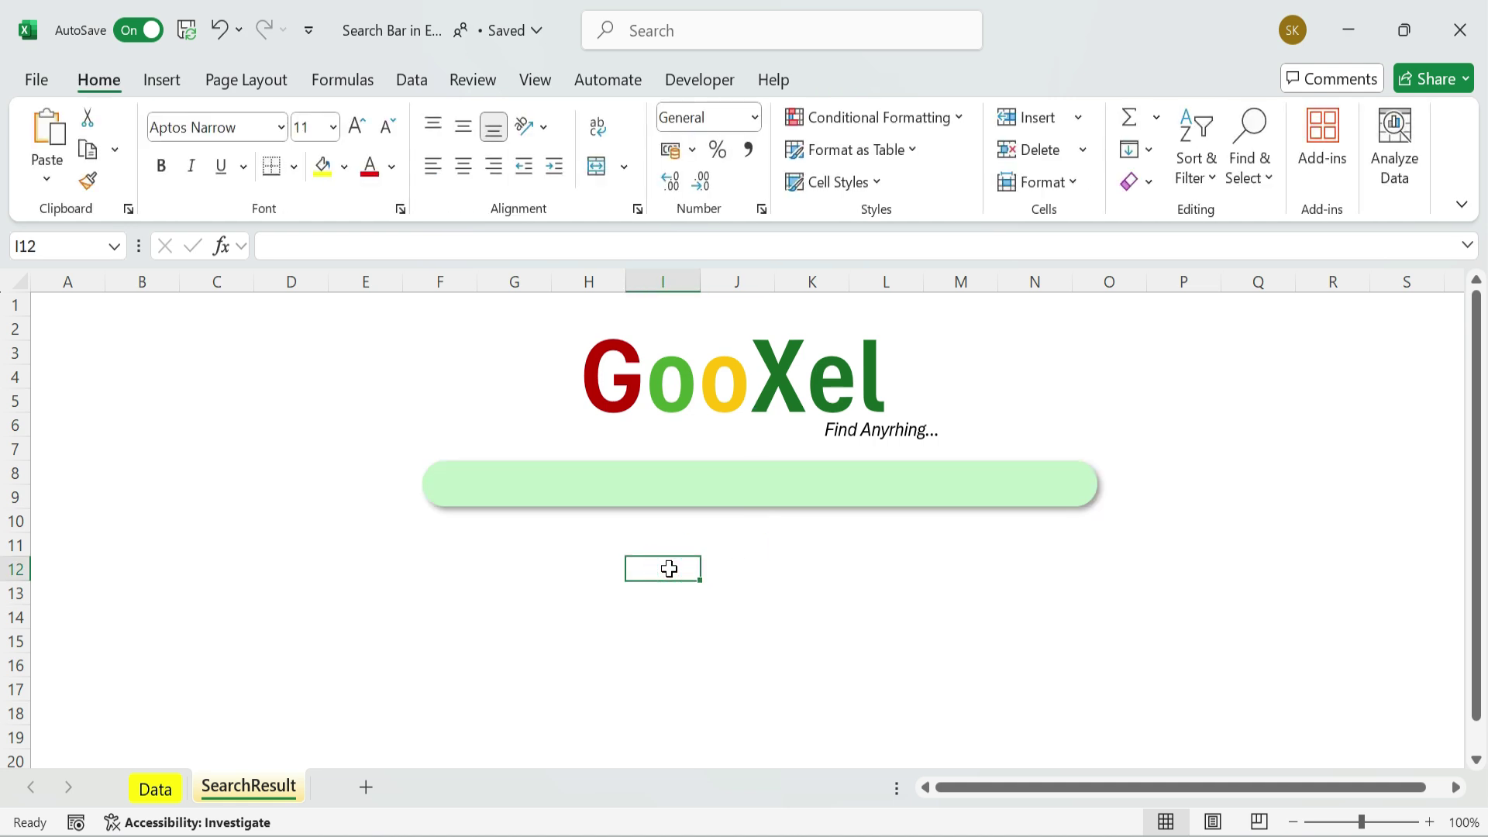
Insert the magnifying-glass icon from the stock Icons library and shrink it to fit the bar.
left_click(161, 79)
left_click(345, 152)
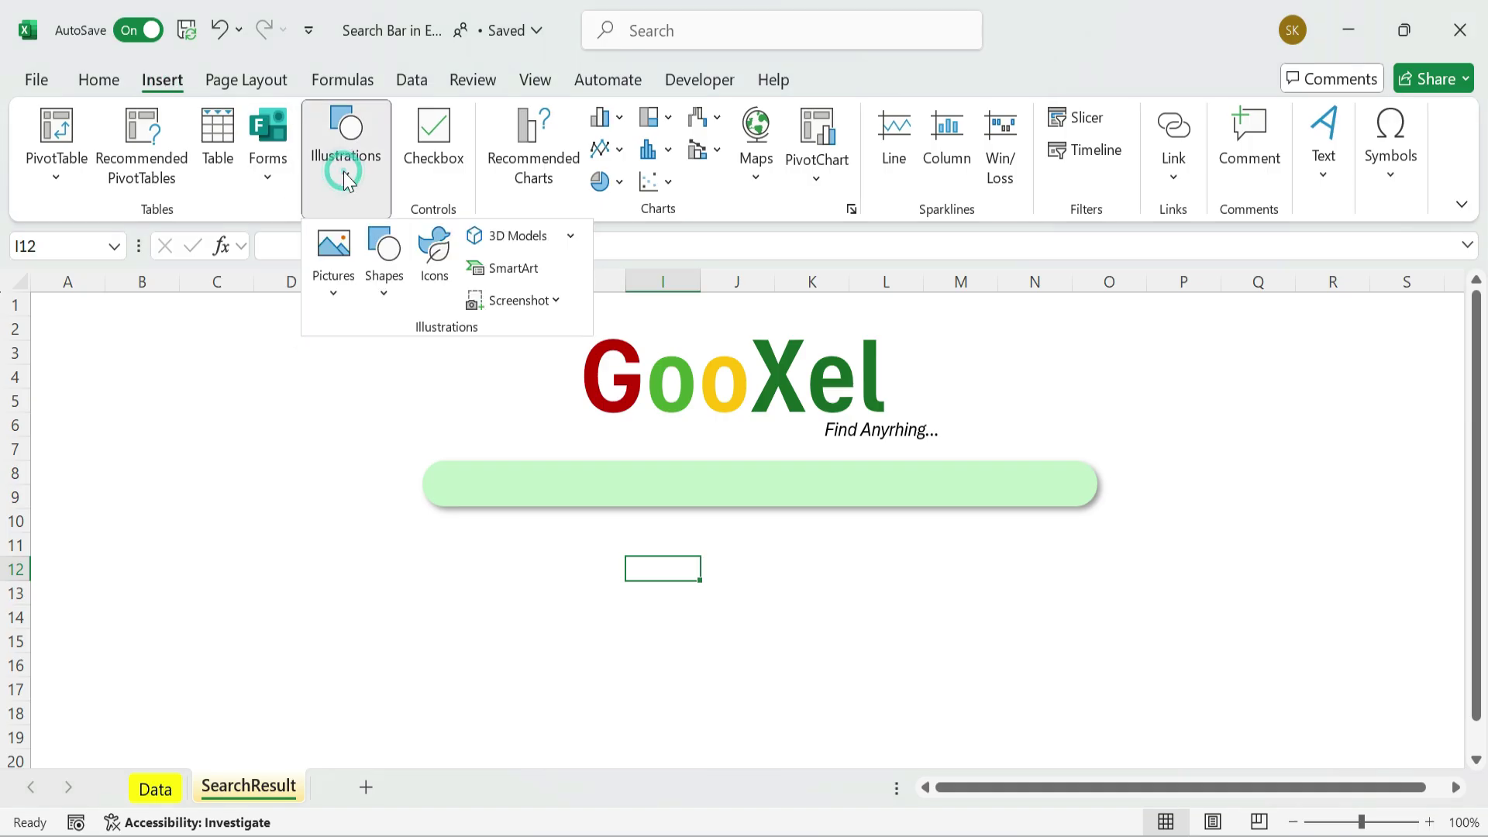
left_click(433, 256)
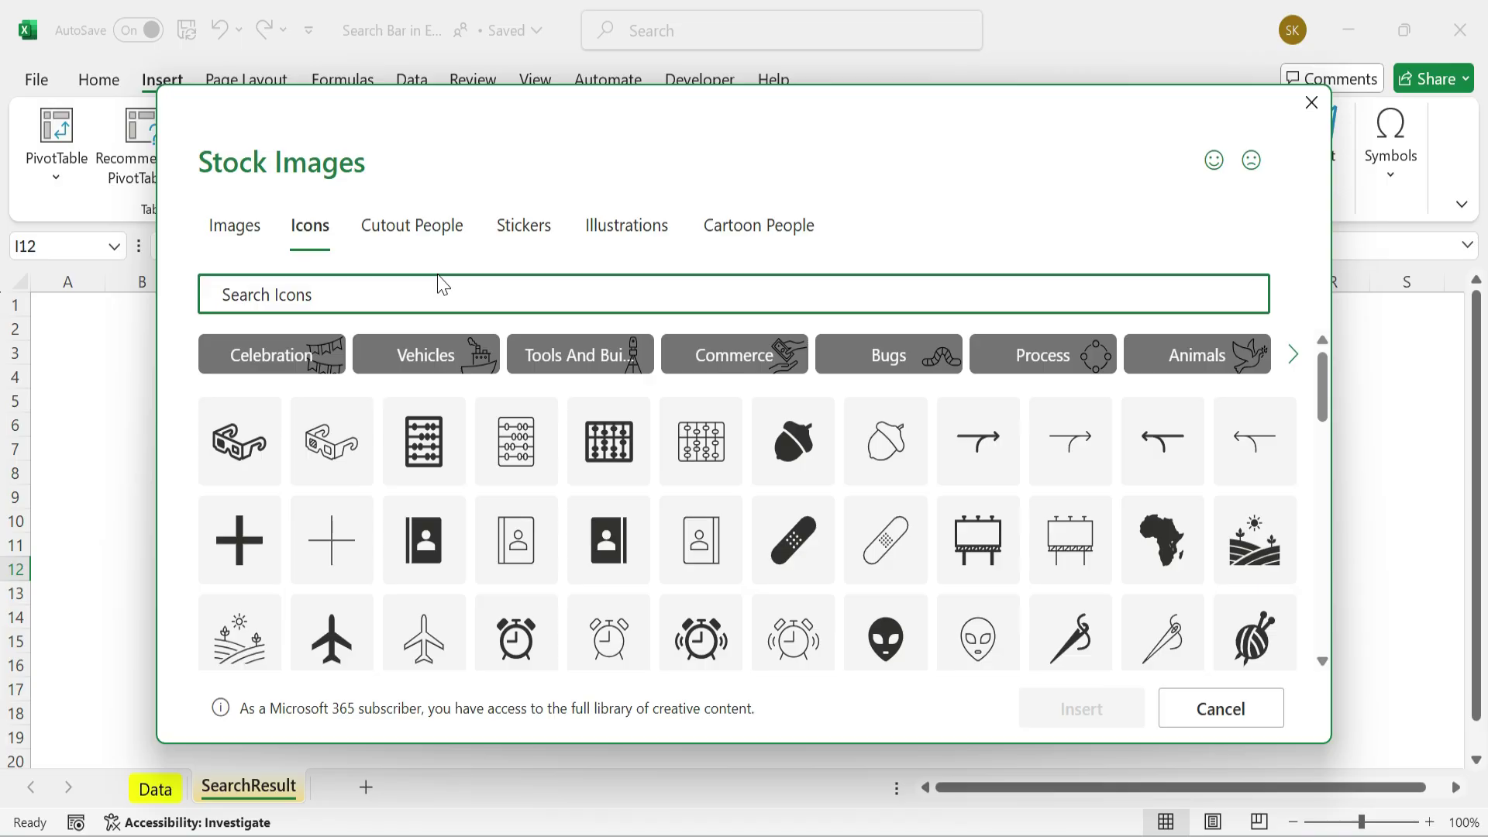
scroll(979, 556, "down", 8)
scroll(979, 555, "down", 8)
scroll(979, 555, "down", 8)
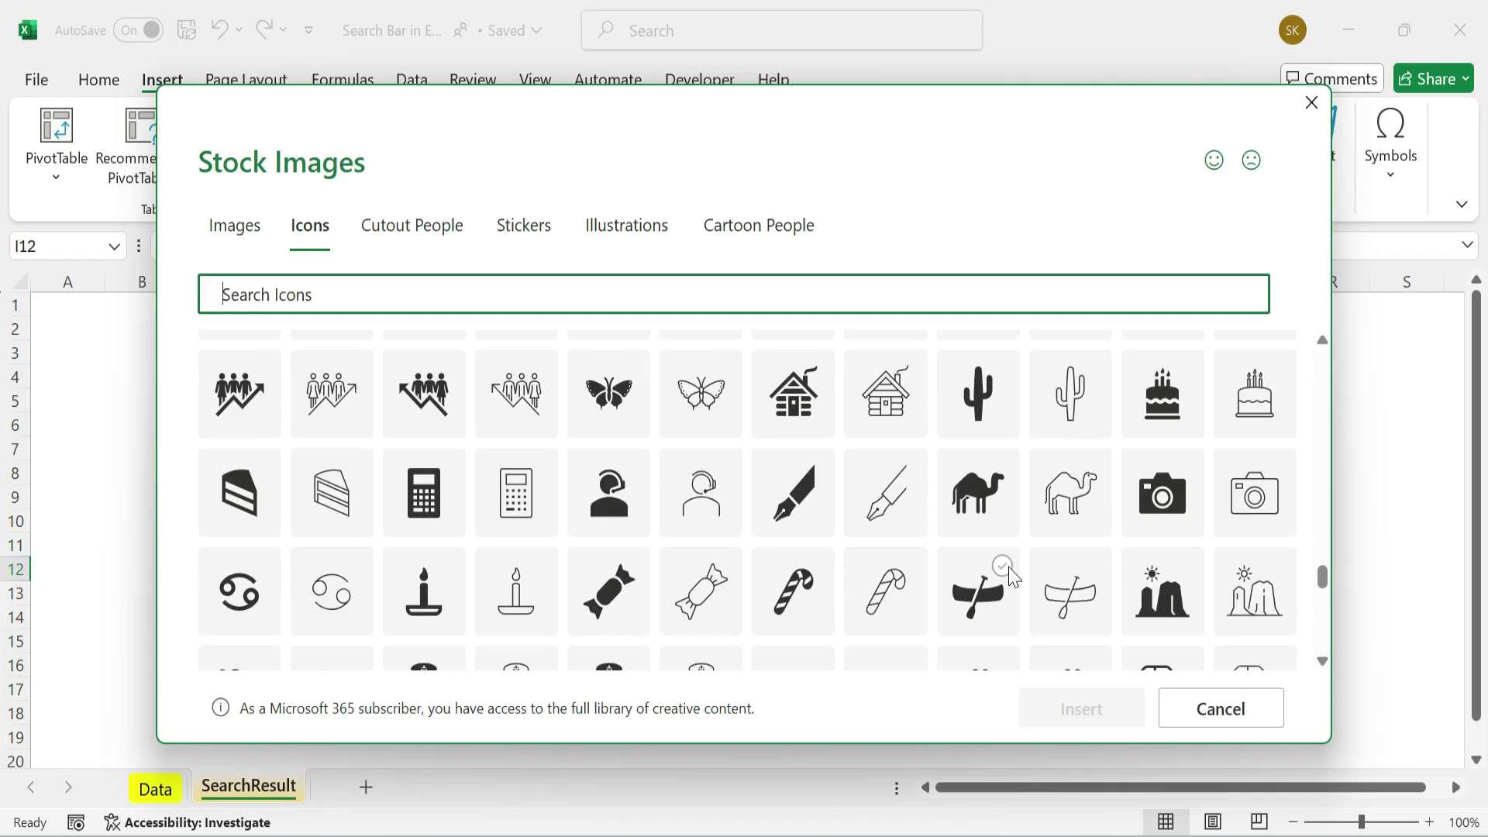
scroll(978, 556, "down", 6)
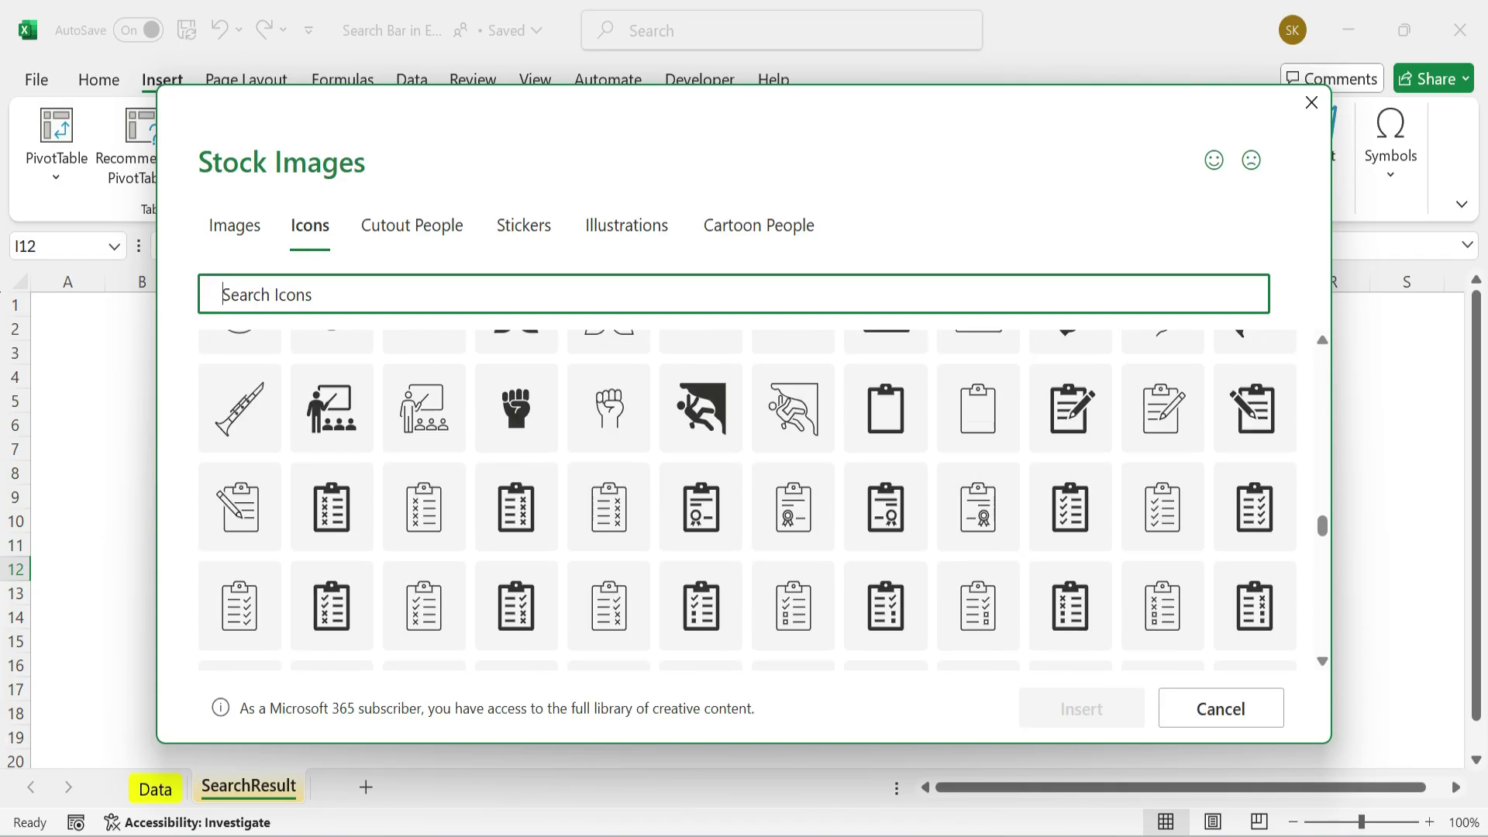
type("serc")
type("a")
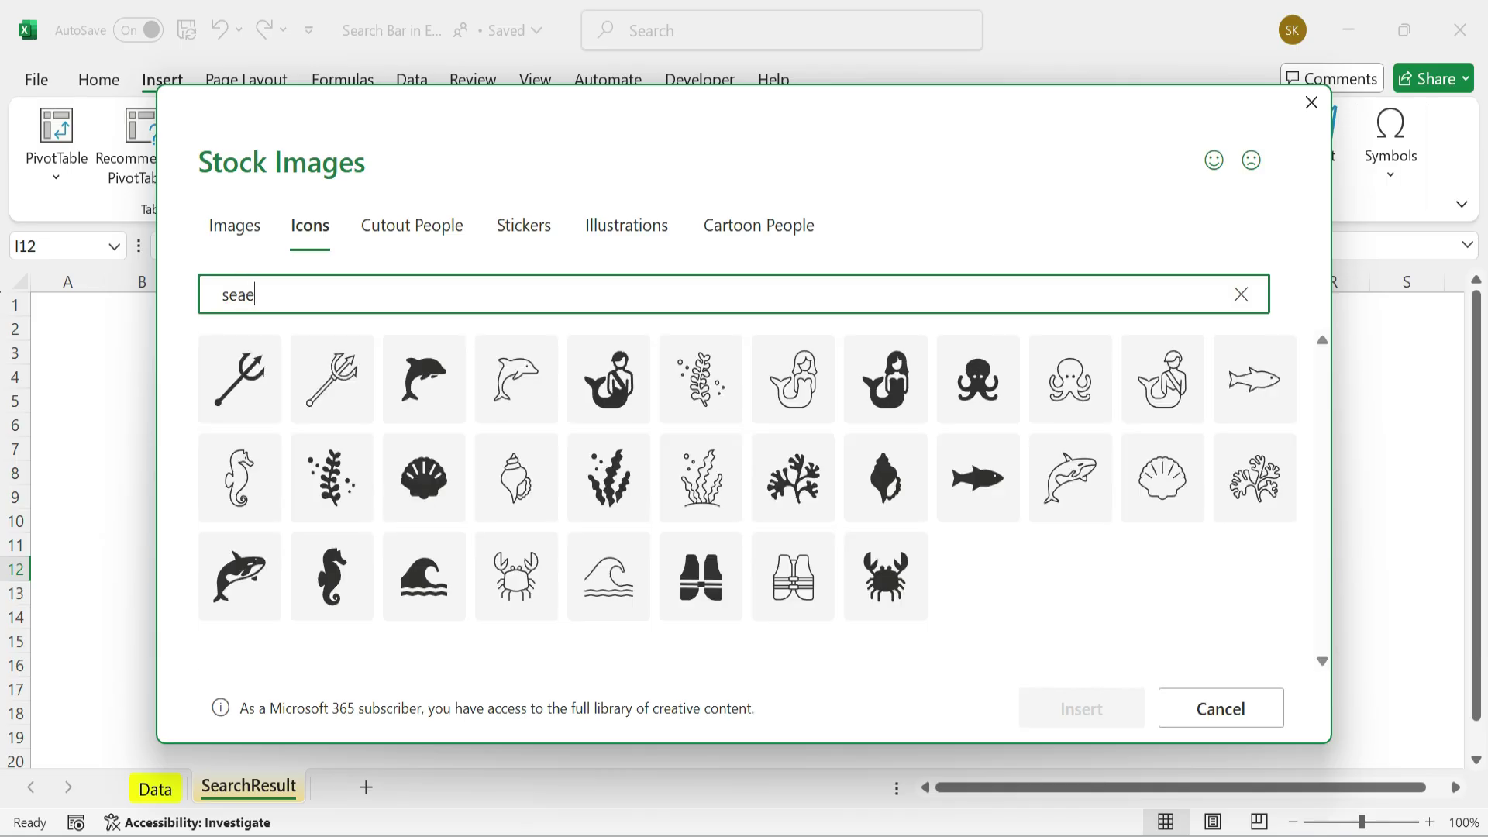
type("rch")
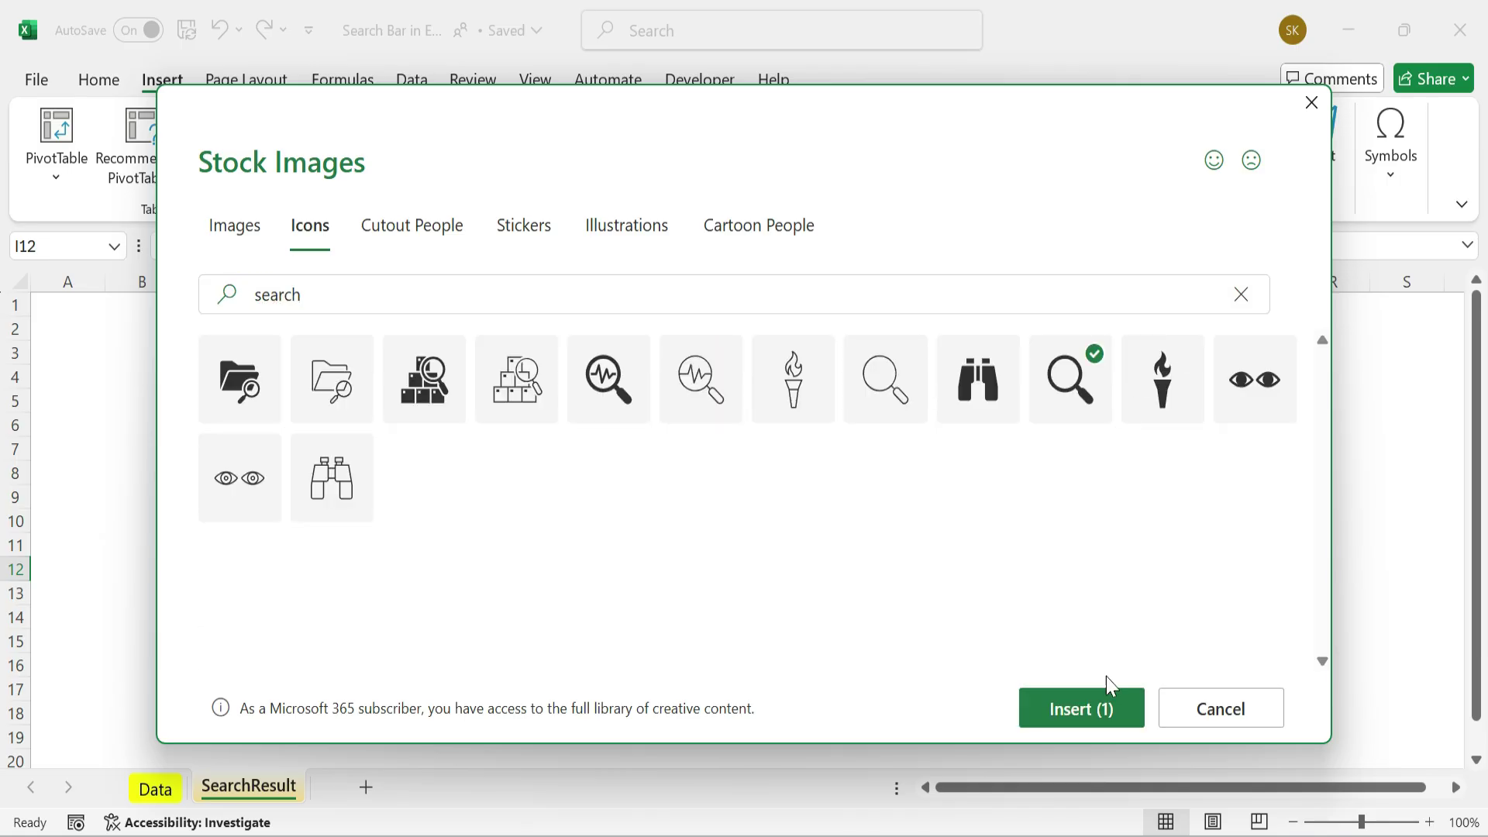
left_click(1082, 708)
left_click_drag(738, 677, 698, 634)
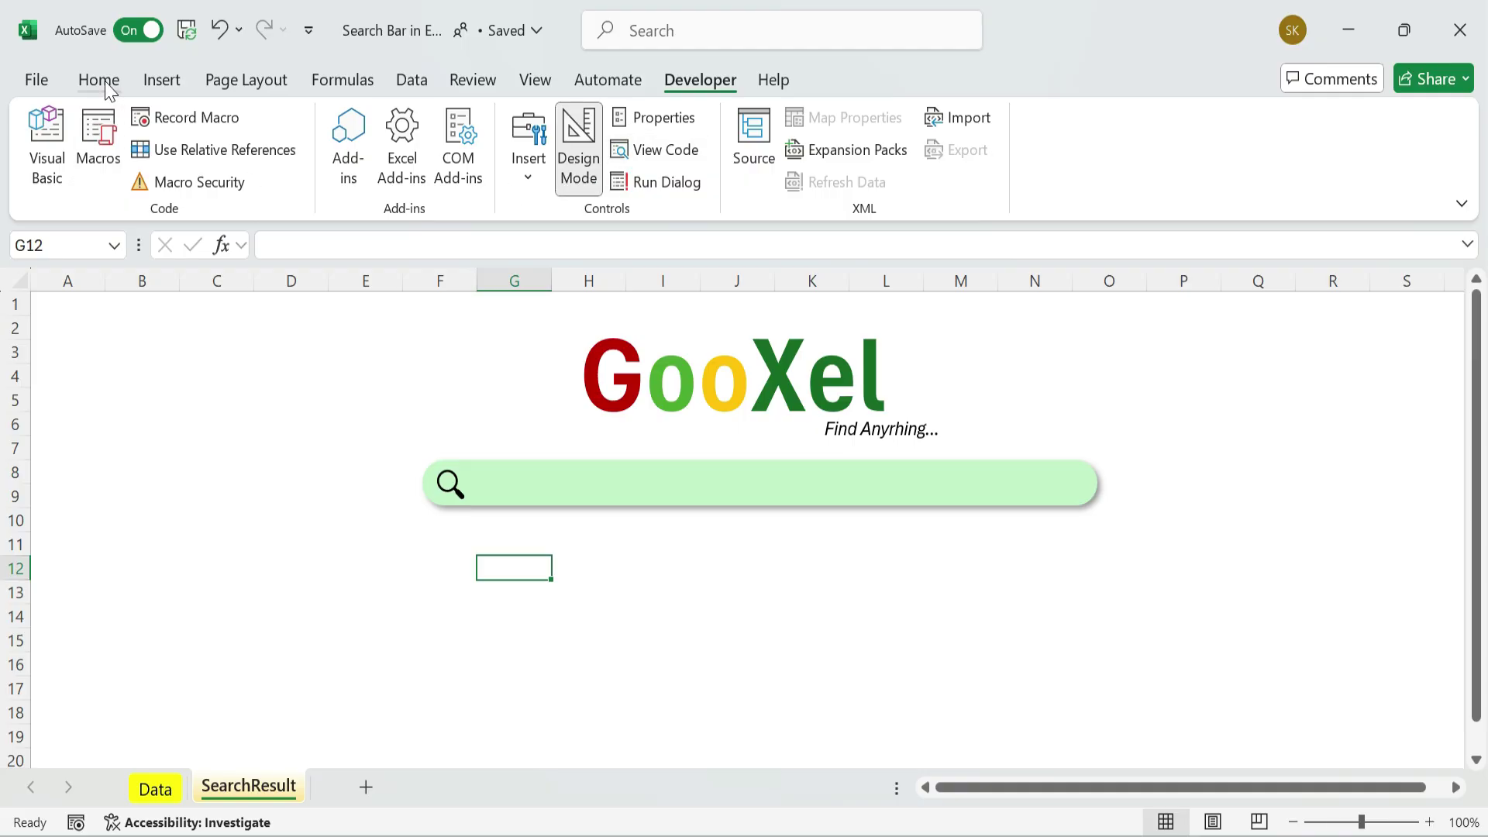
Draw an ActiveX text box from Developer controls across the bar, right of the magnifier.
left_click(98, 80)
left_click(663, 638)
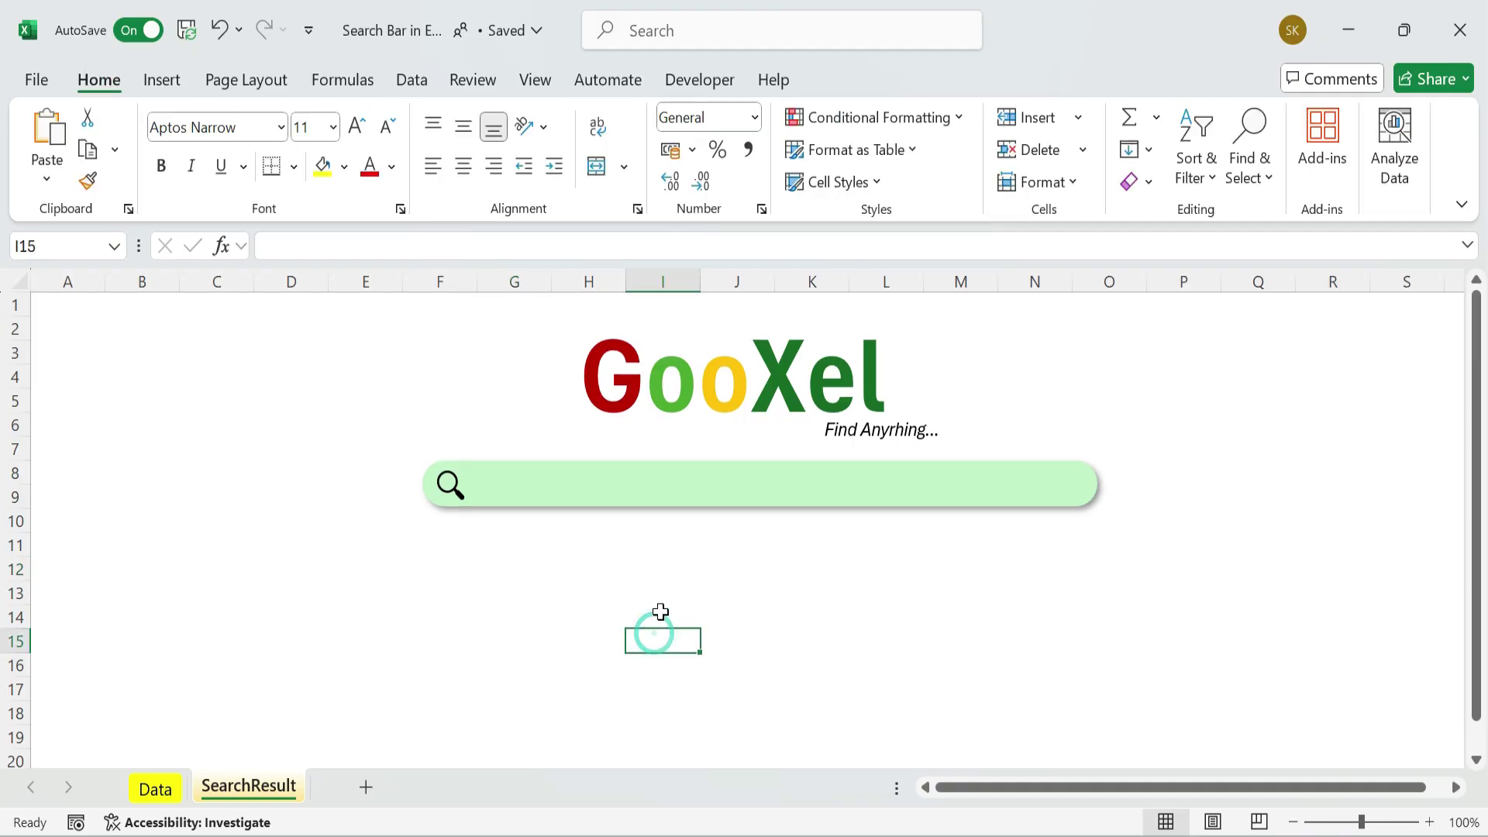
left_click(699, 79)
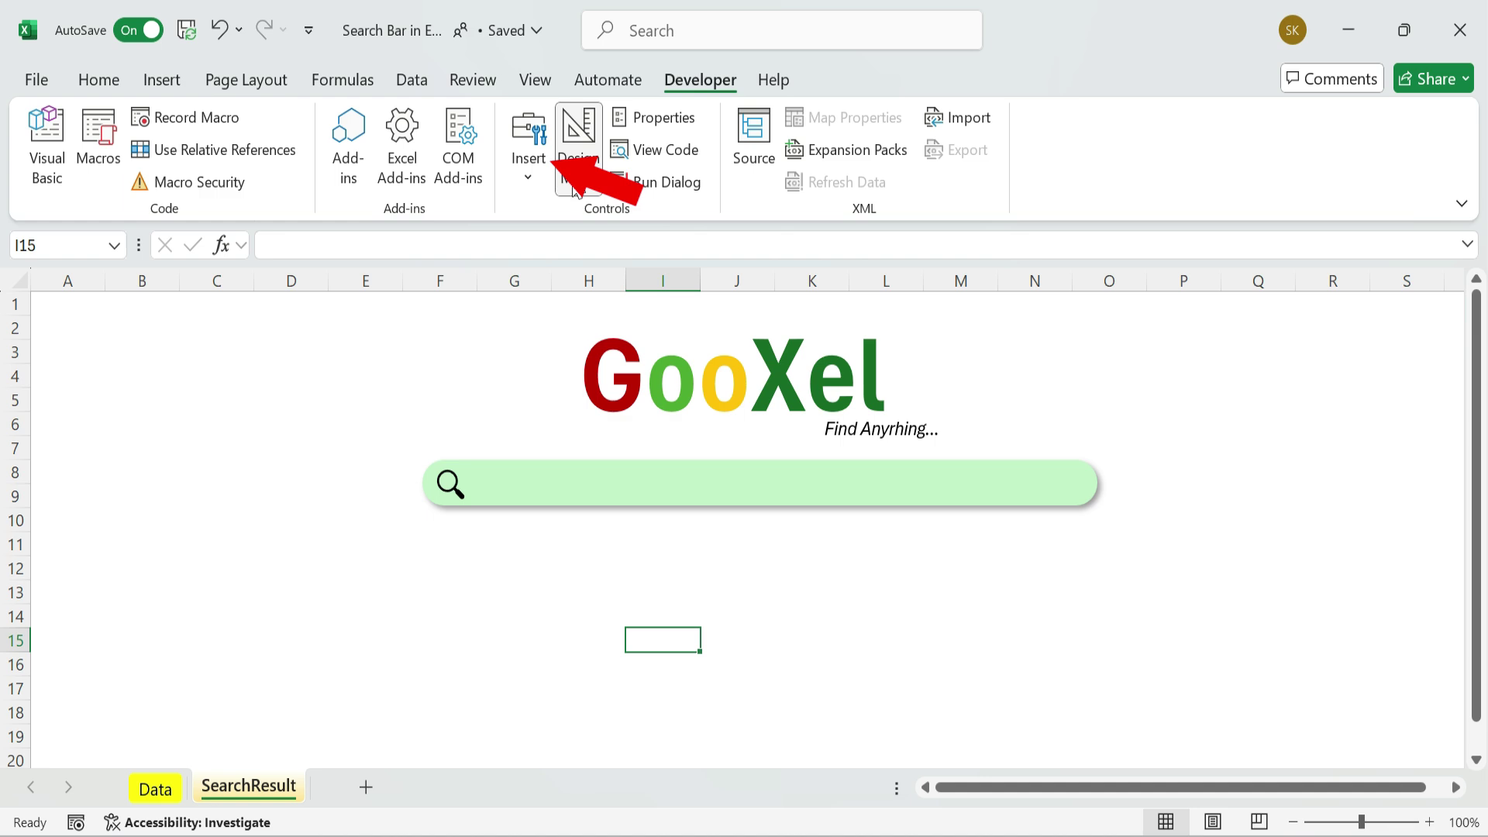
left_click(528, 151)
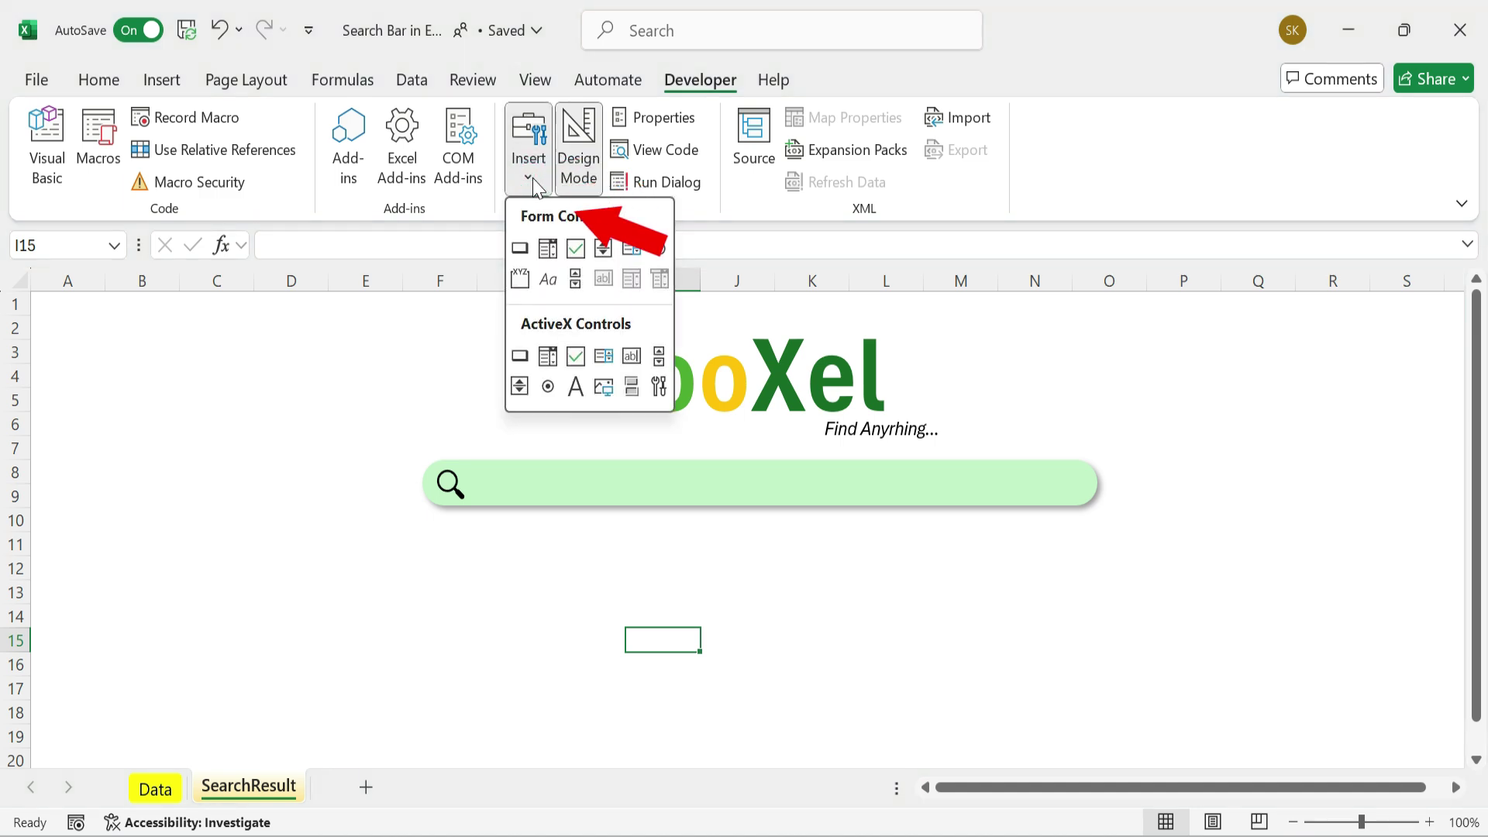
left_click(630, 358)
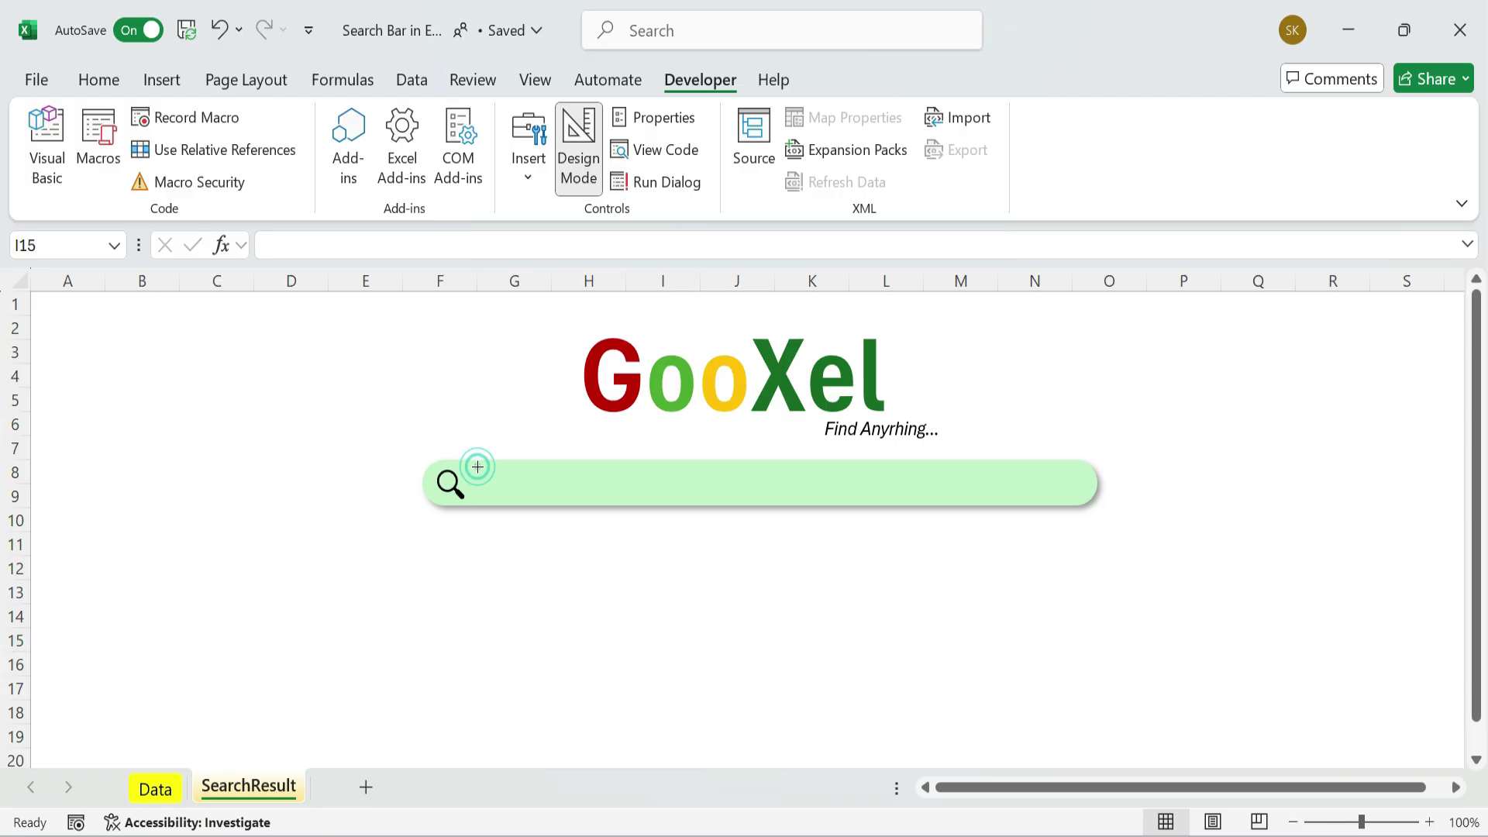
mouse_move(477, 467)
left_mouse_down()
mouse_move(861, 505)
mouse_move(1055, 505)
left_mouse_up()
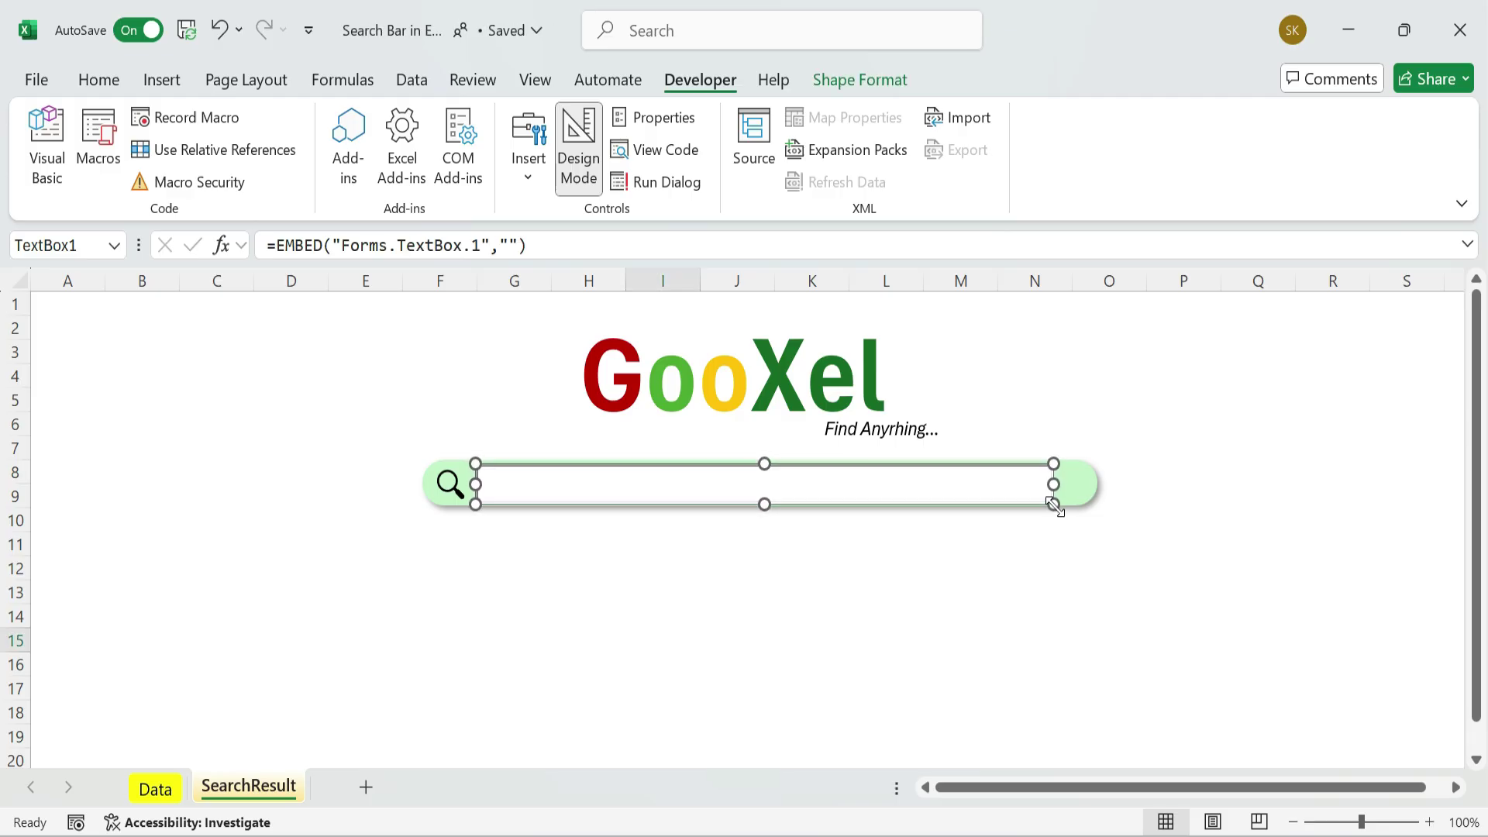
Open TextBox1's Properties and review its background style and drag behaviour settings.
left_click(1064, 585)
left_click(768, 484)
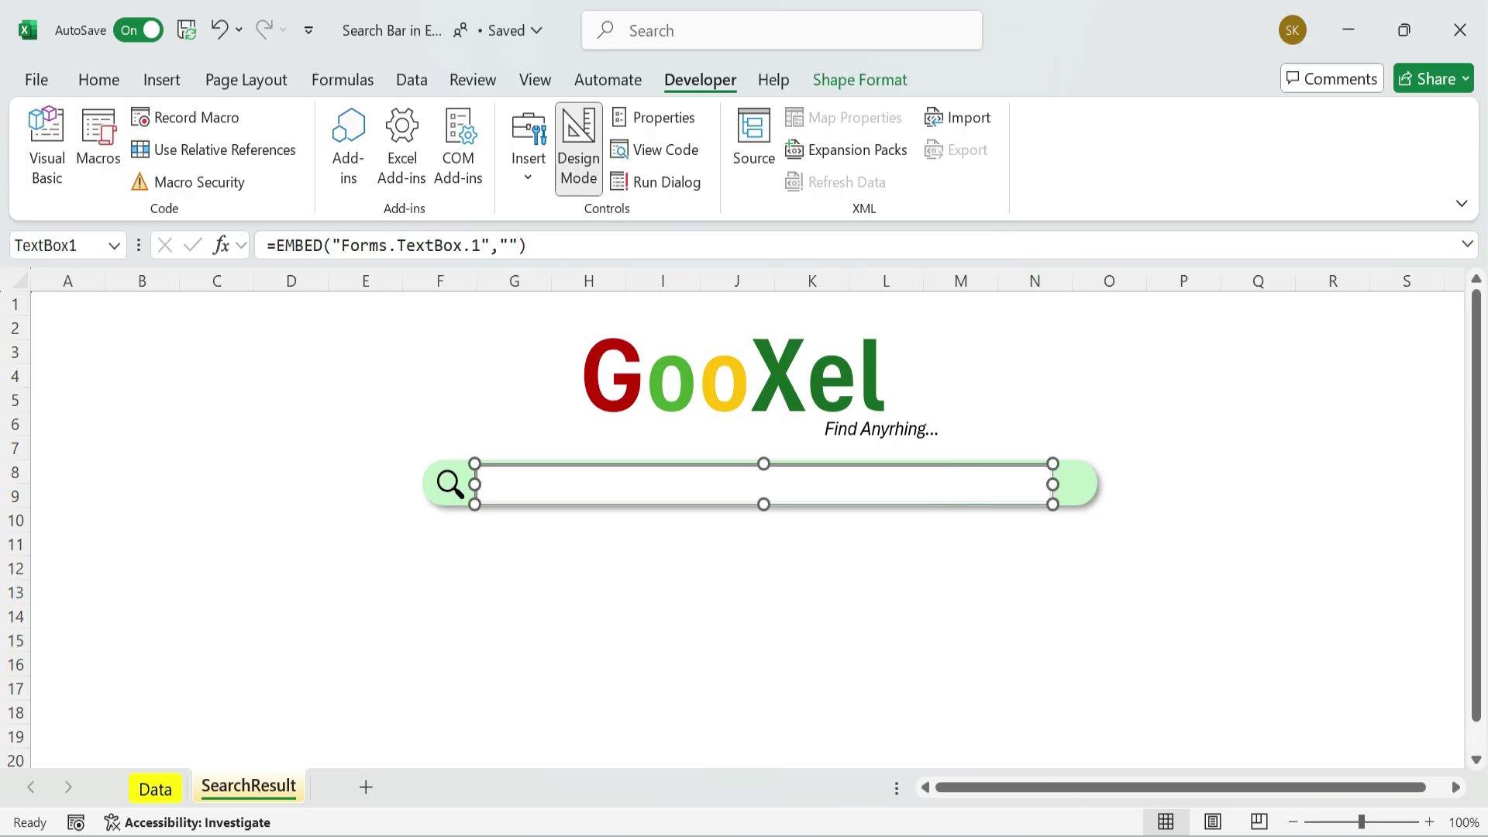
left_click(657, 117)
left_click(257, 304)
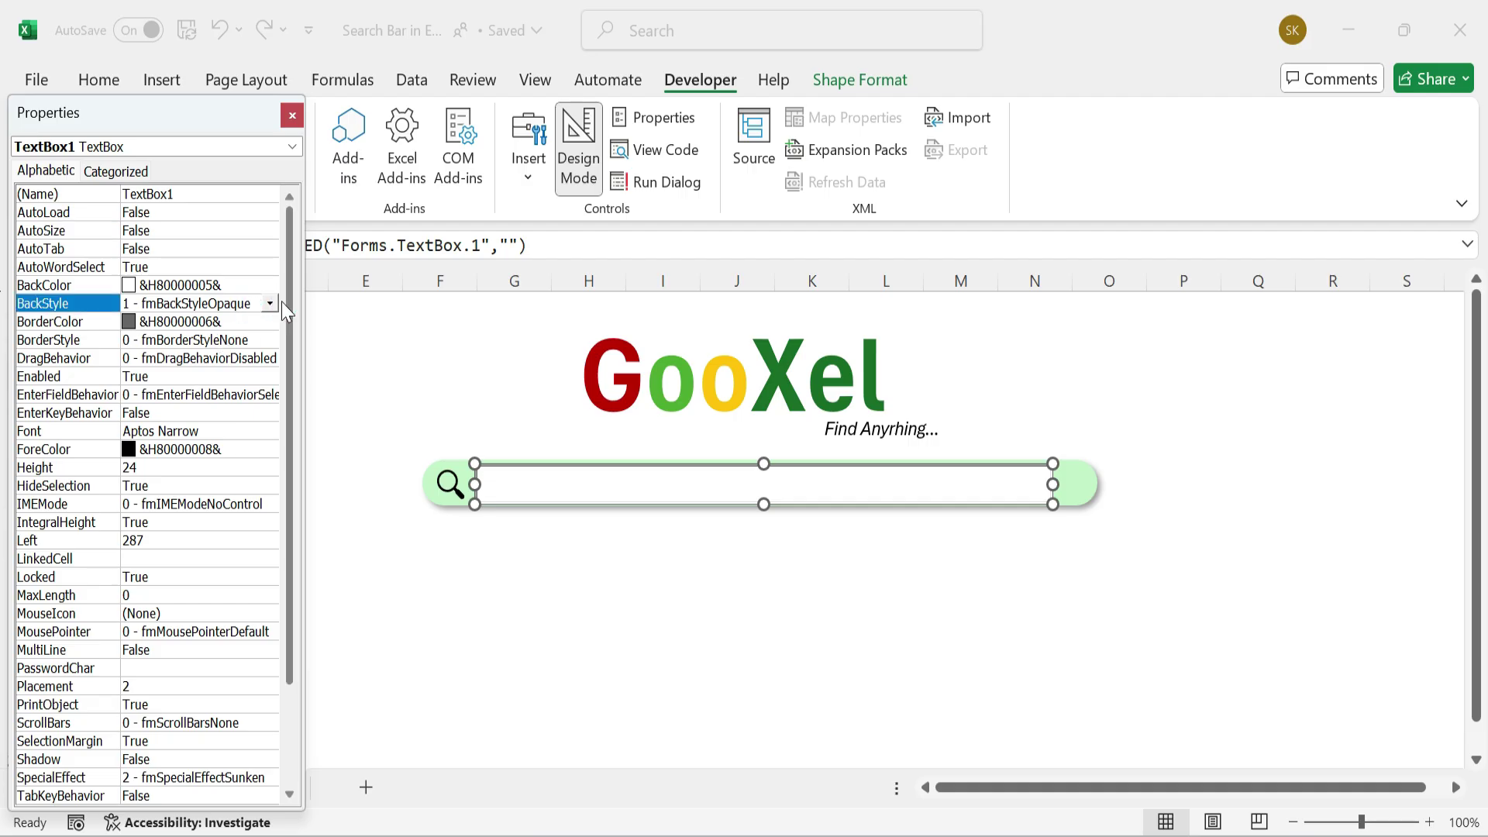
left_click(269, 305)
left_click(244, 359)
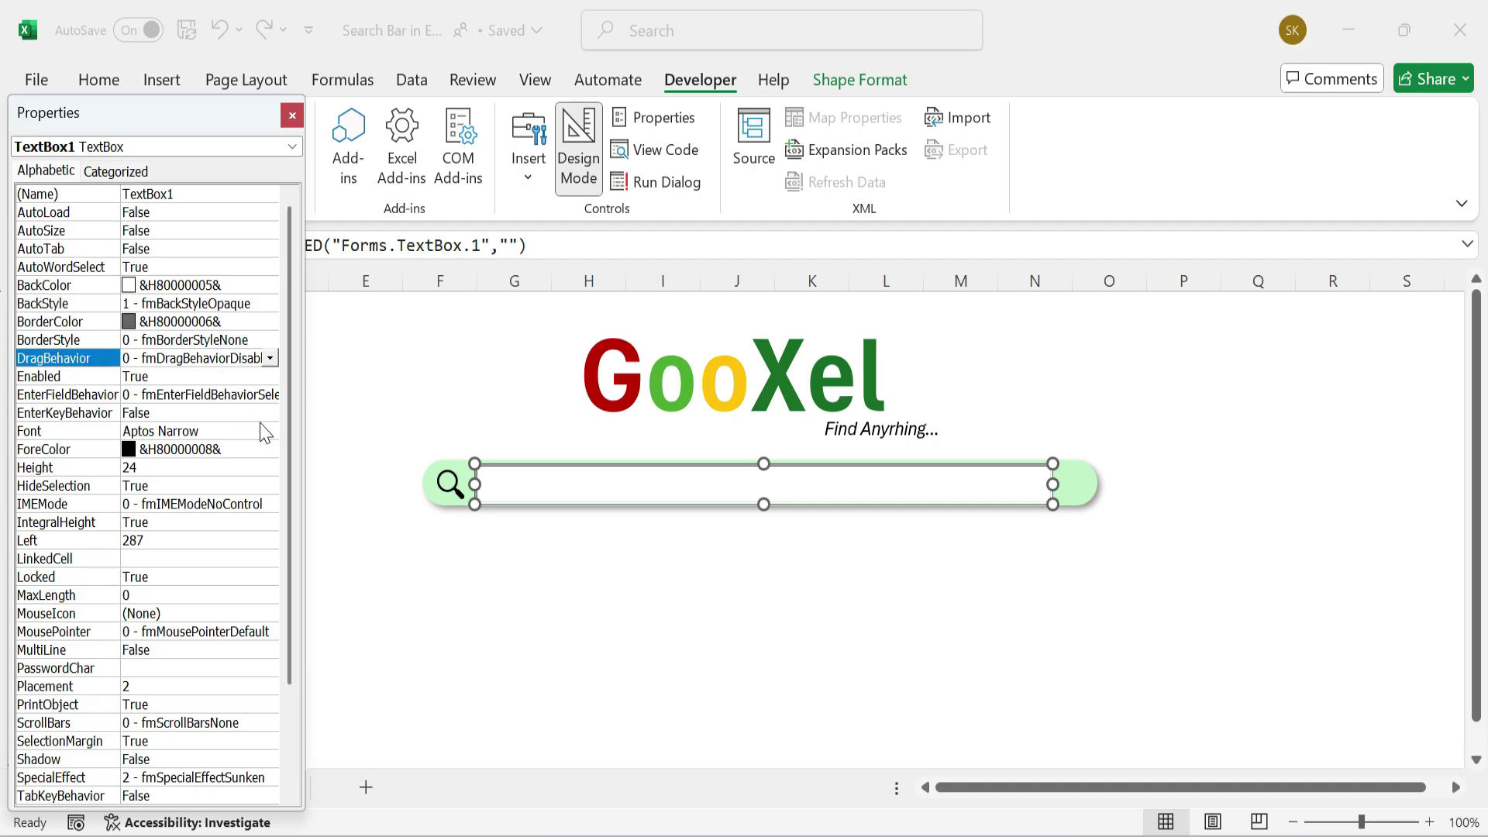
Set BorderStyle to Single with a pale BorderColor and a Flat SpecialEffect.
left_click(228, 339)
left_click(269, 322)
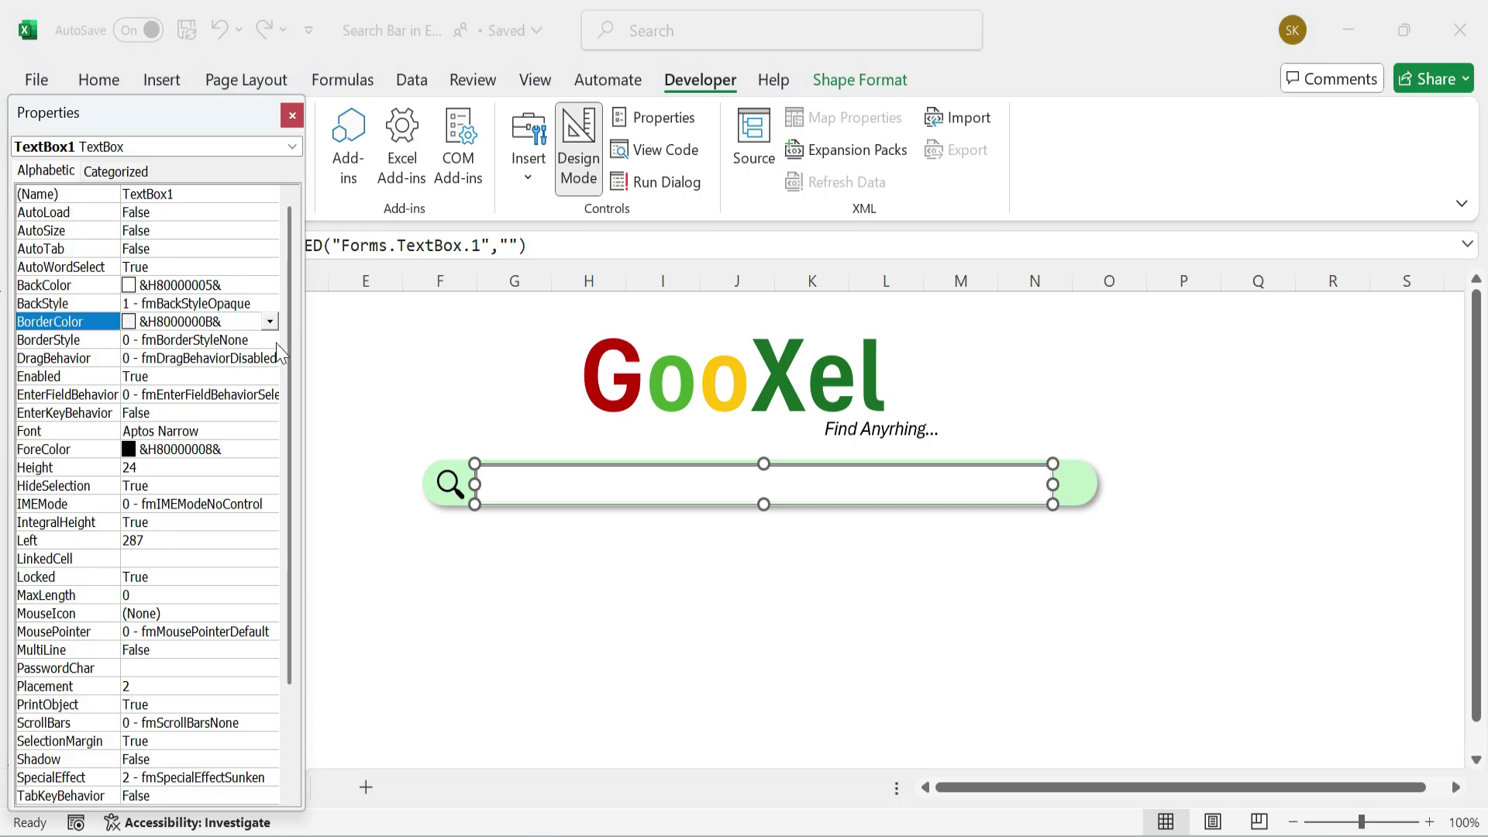
left_click(540, 499)
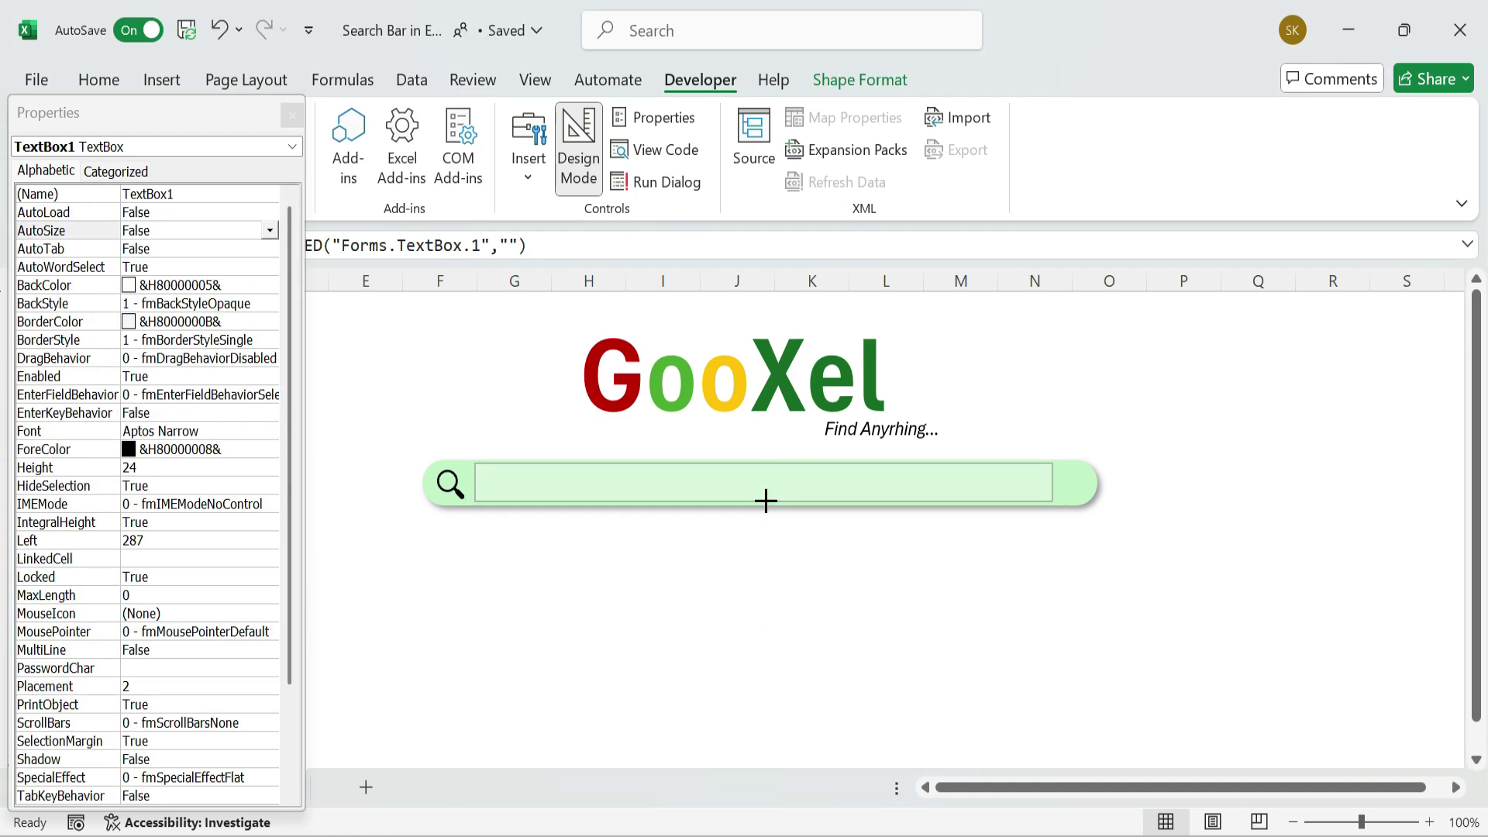
left_click(729, 600)
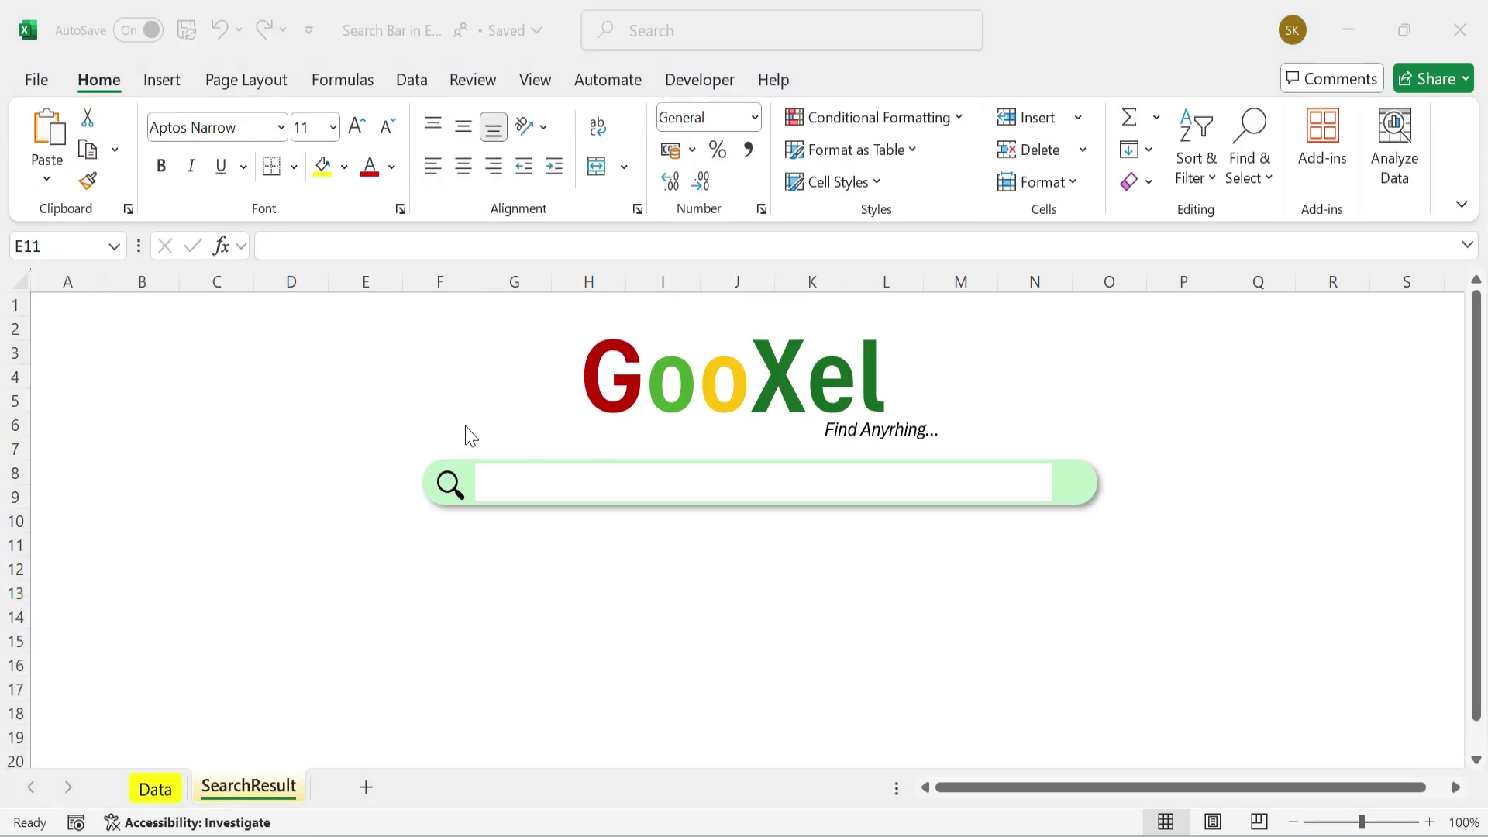
Name the selected cell SearchBox via the Name Box and correct the tagline to 'Find Anything...'.
left_click(527, 446)
key("Return")
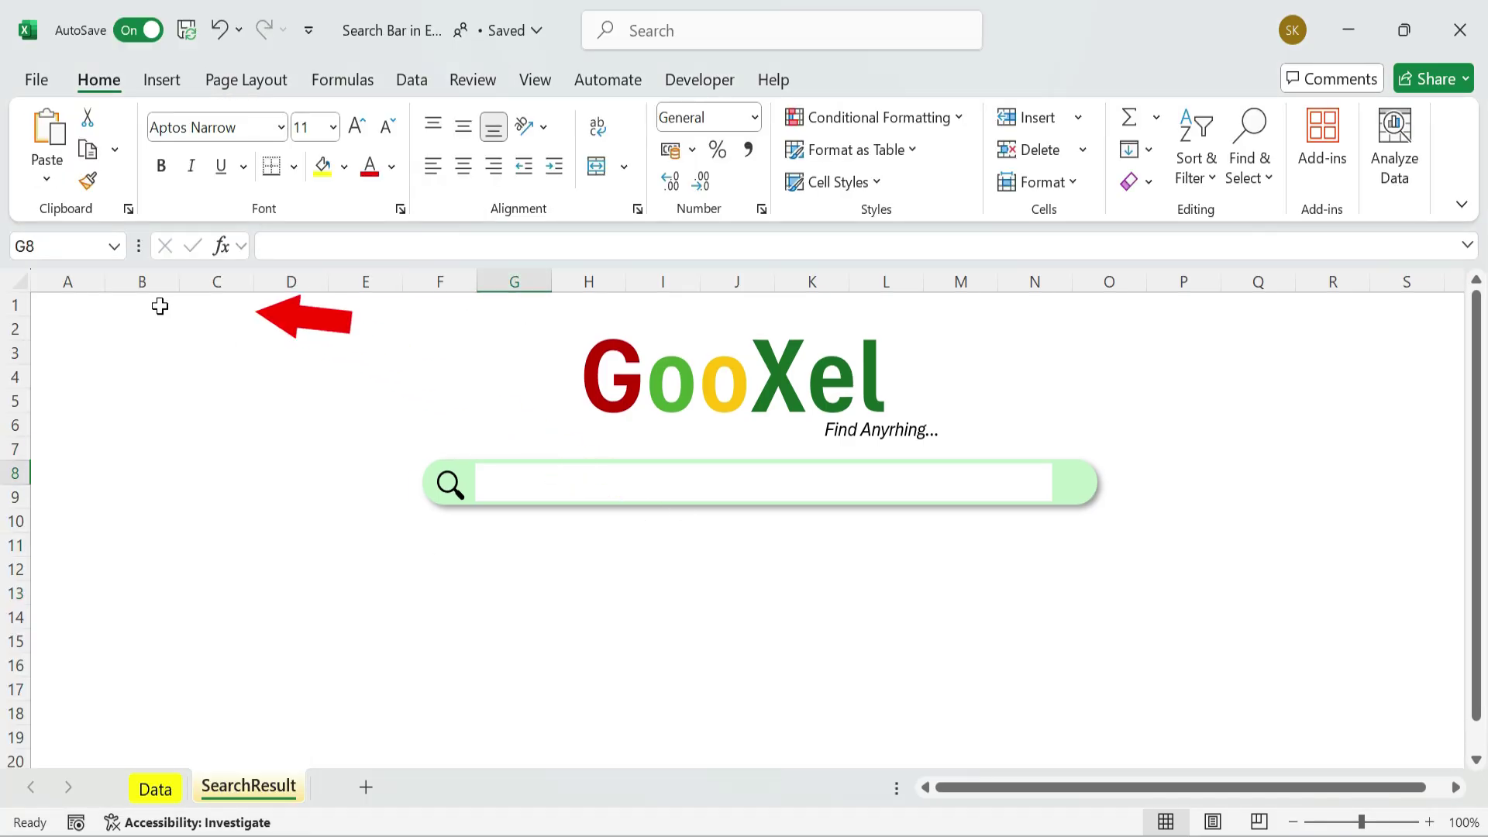
left_click(52, 245)
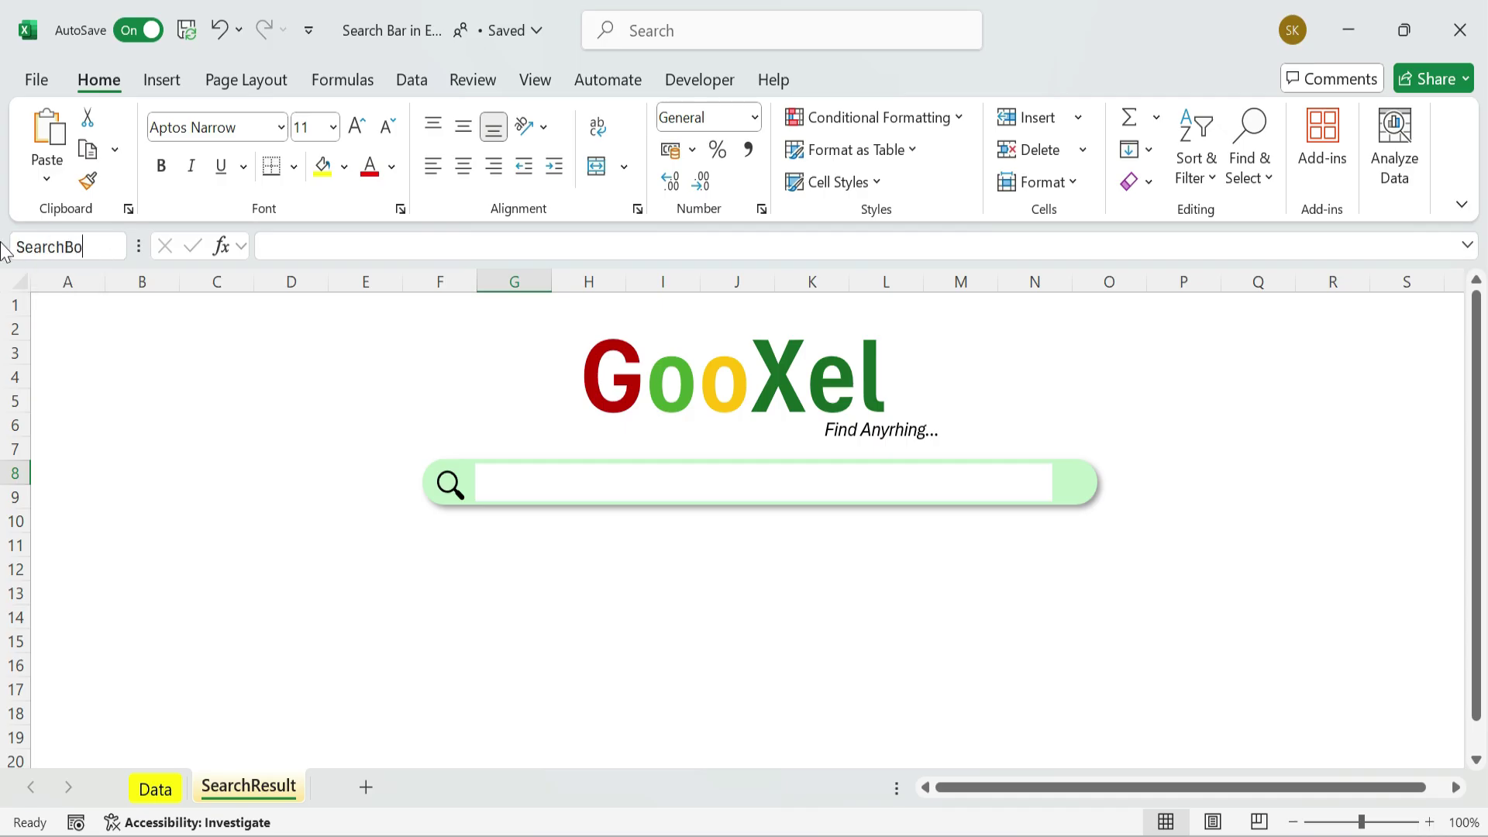
key("Return")
left_click(616, 546)
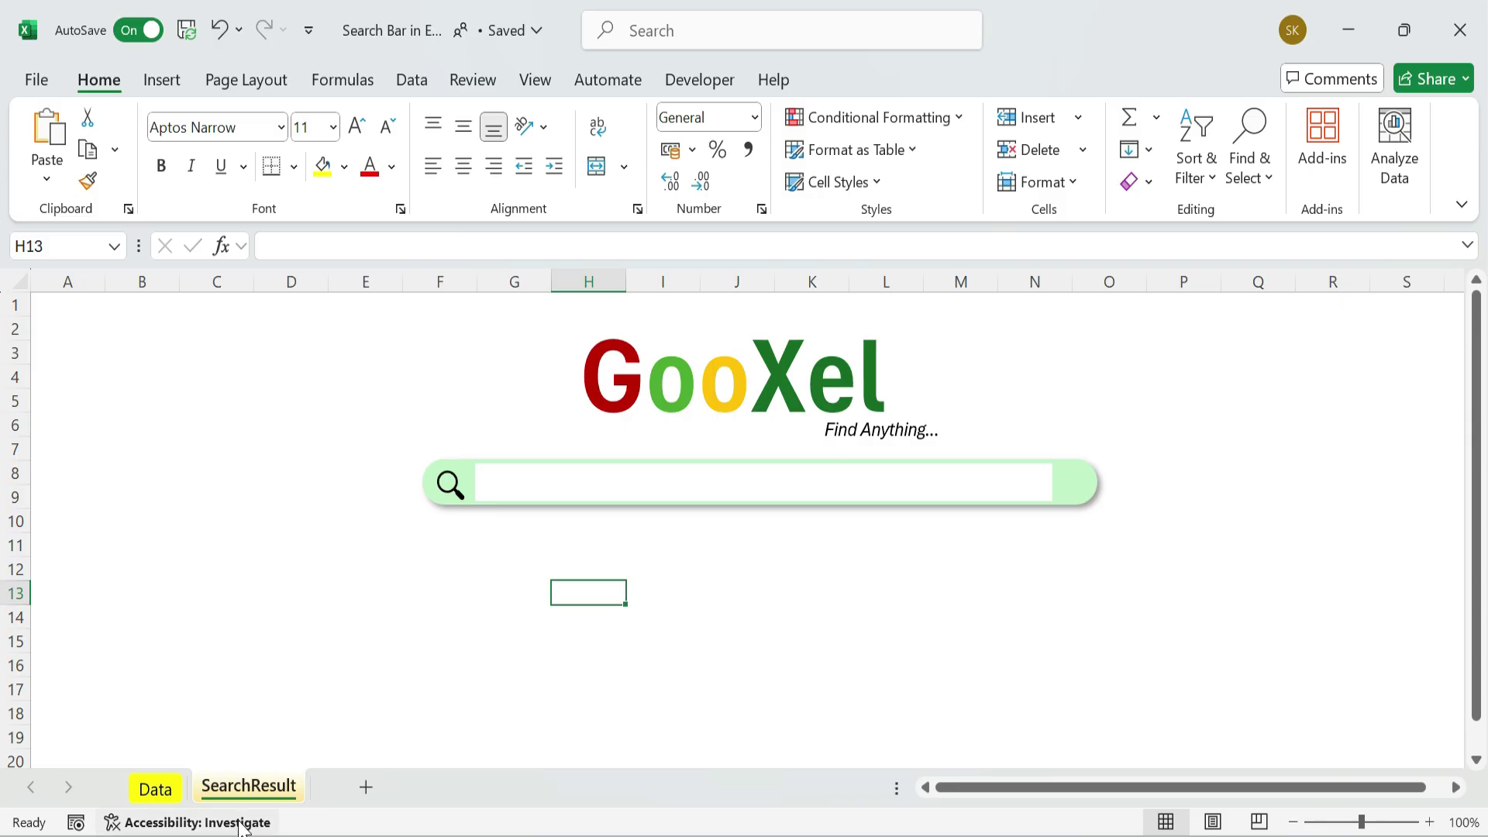
Copy the header row A1:J1 from the Data sheet into C12 on SearchResult.
left_click(159, 792)
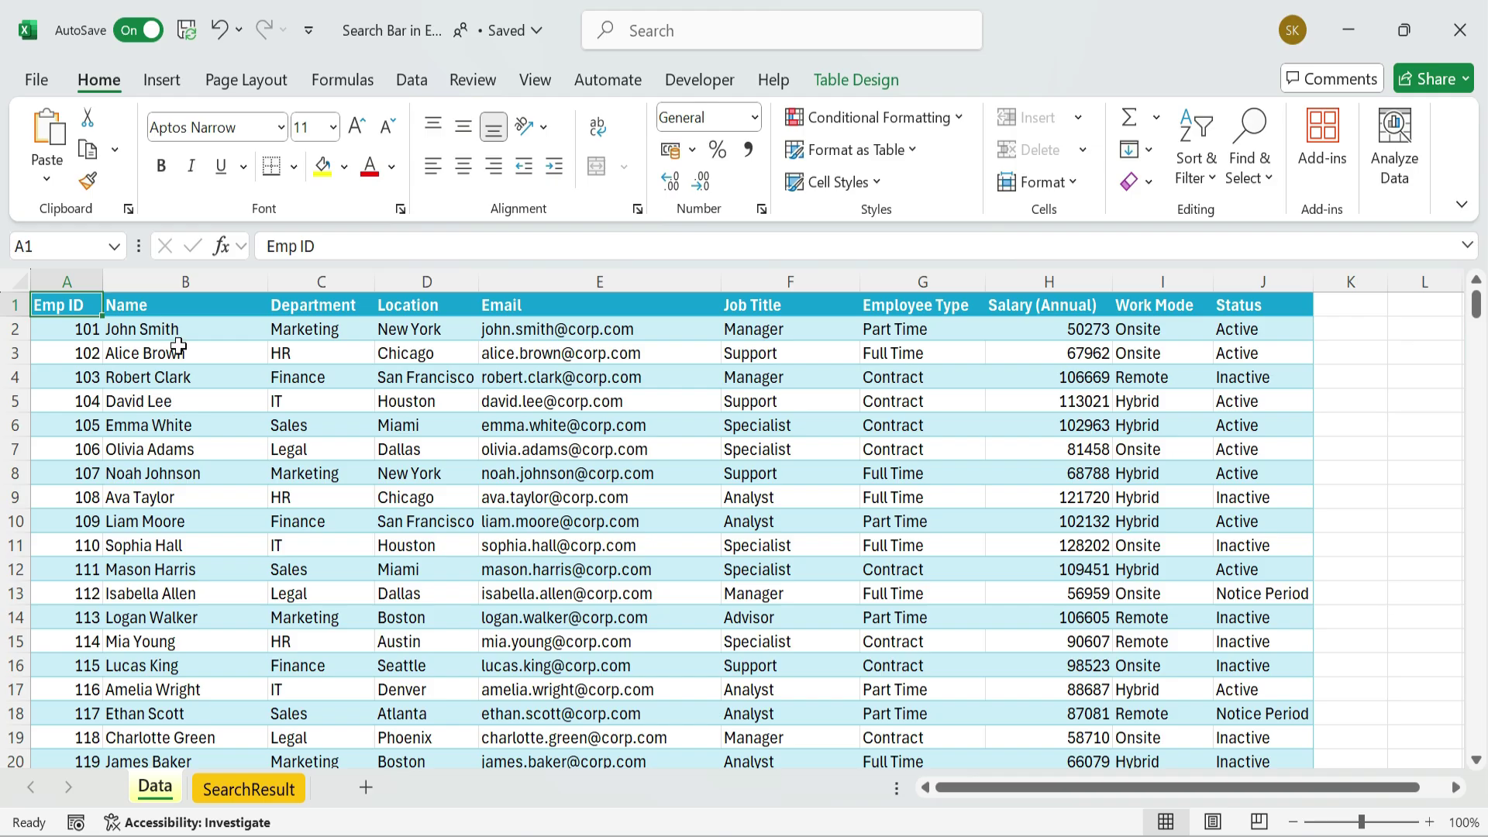
left_click_drag(66, 306, 1263, 304)
key("ctrl+c")
left_click(250, 789)
left_click(213, 518)
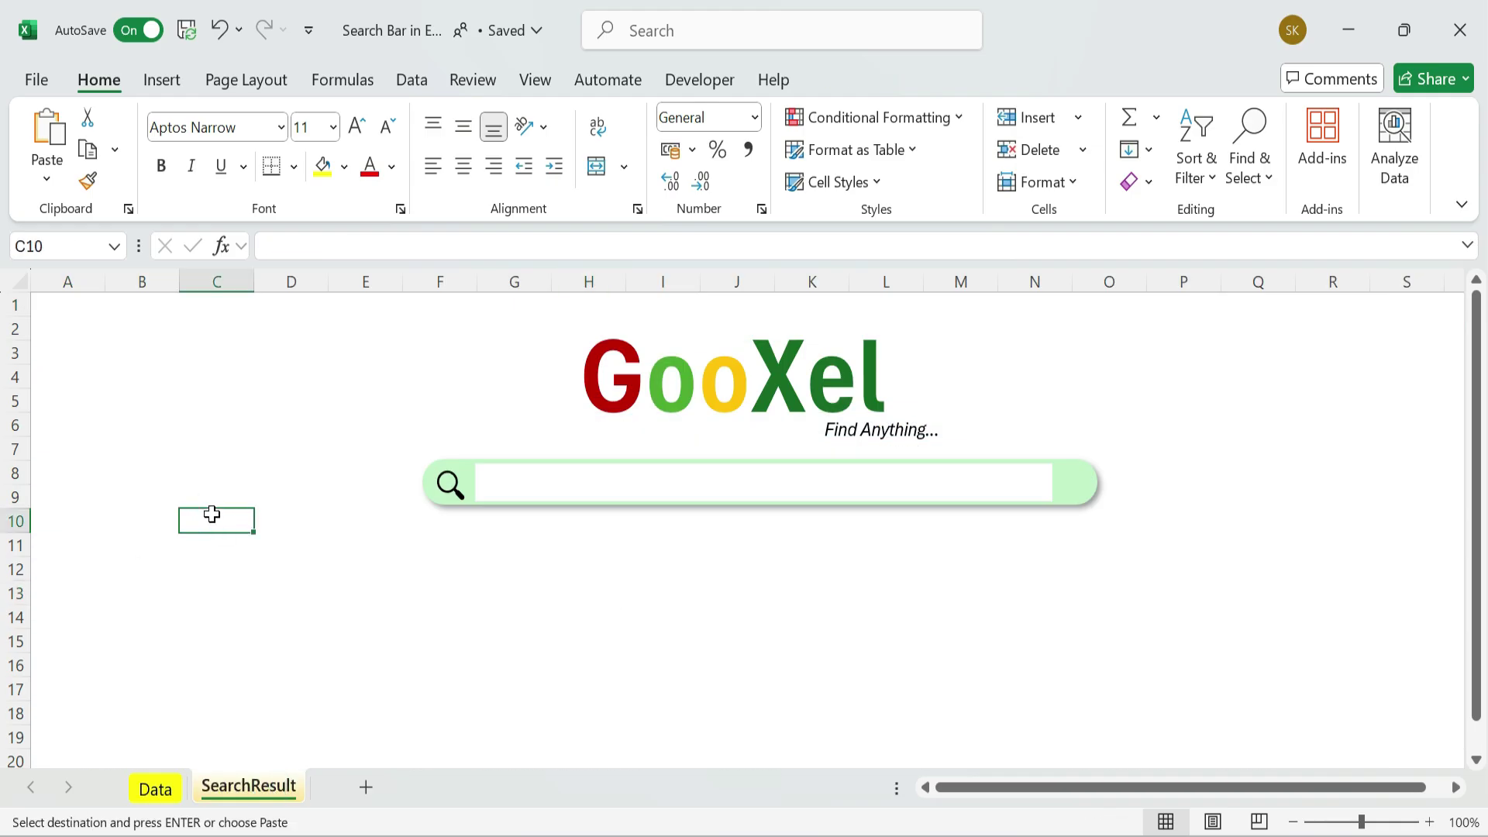
left_click(220, 565)
key("ctrl+v")
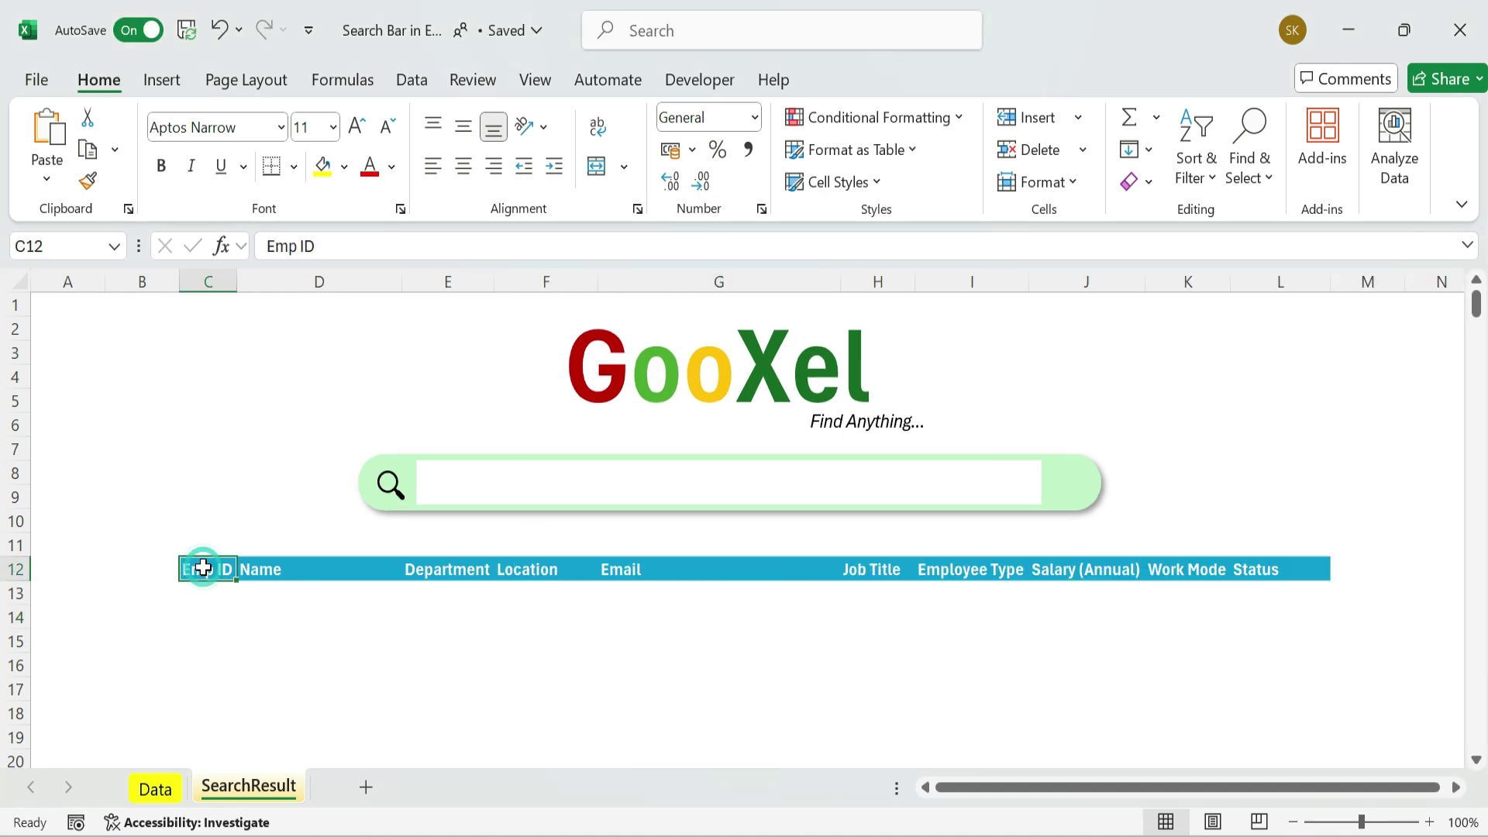
Make the pasted headers bold with a light green fill.
left_click_drag(207, 569, 1299, 575)
left_click(160, 166)
left_click(344, 166)
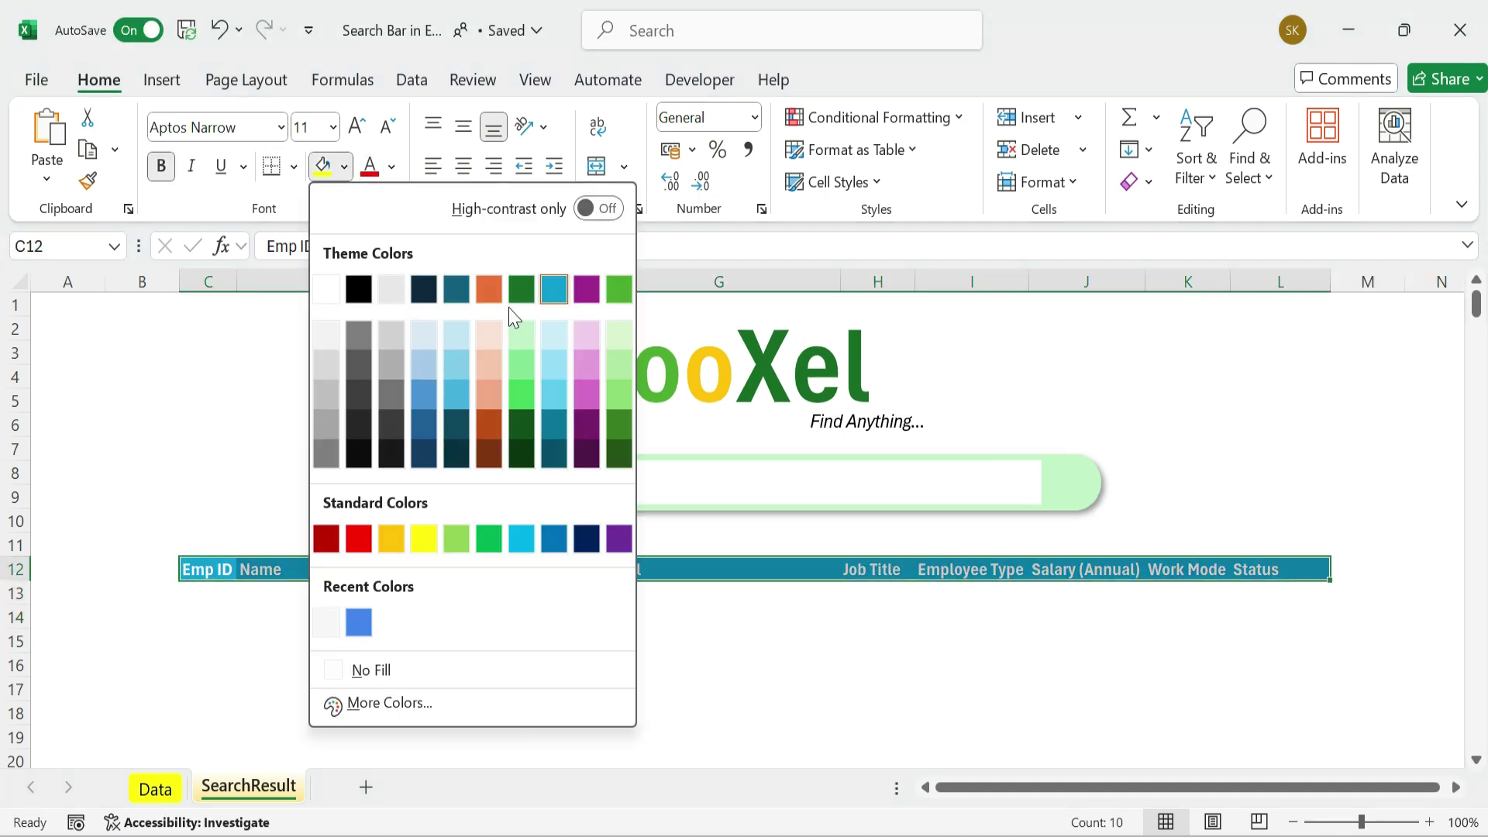
left_click(520, 319)
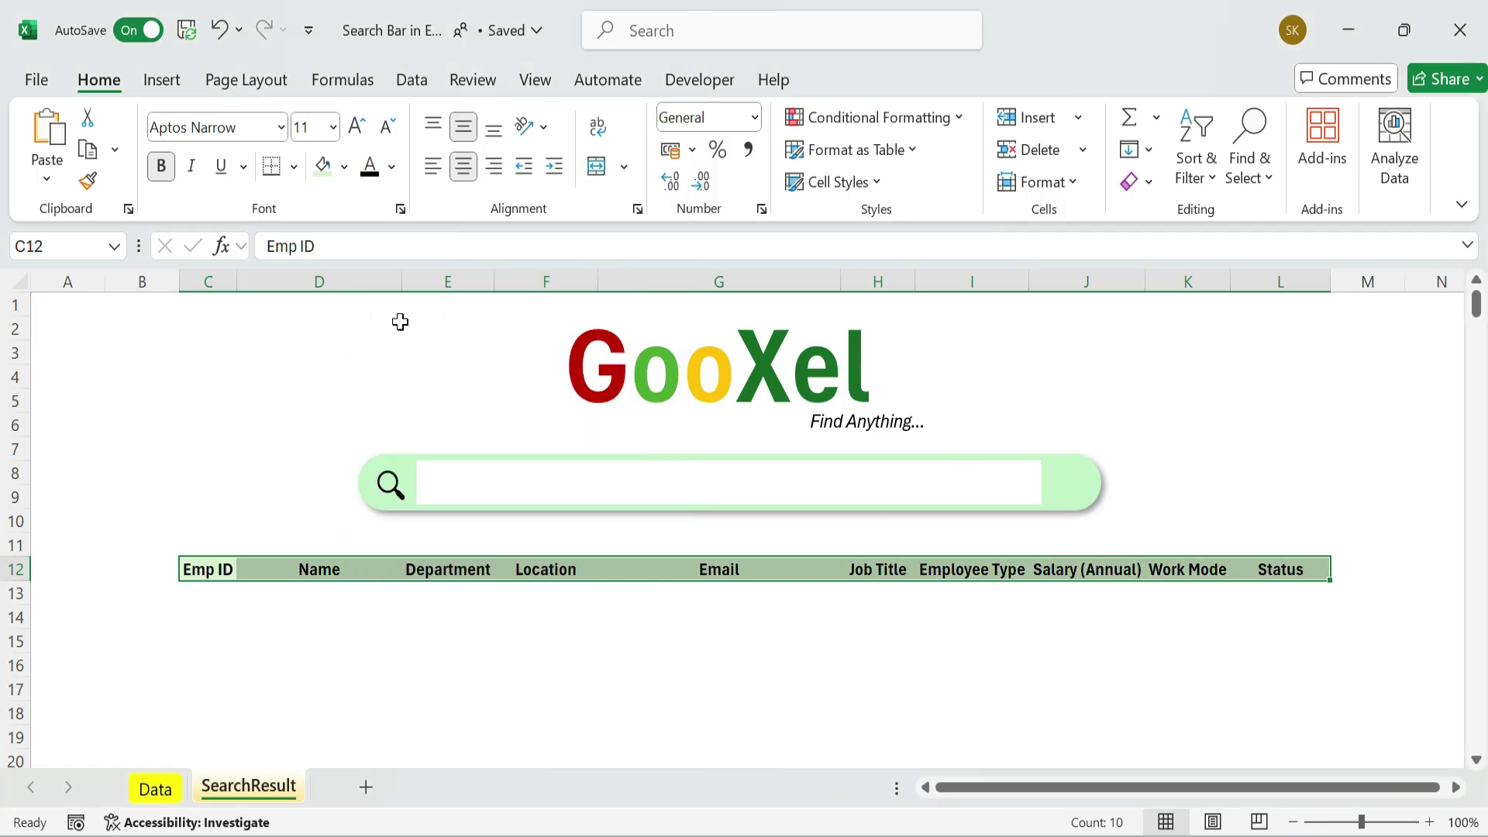
left_click(448, 651)
left_click(972, 640)
left_click(207, 592)
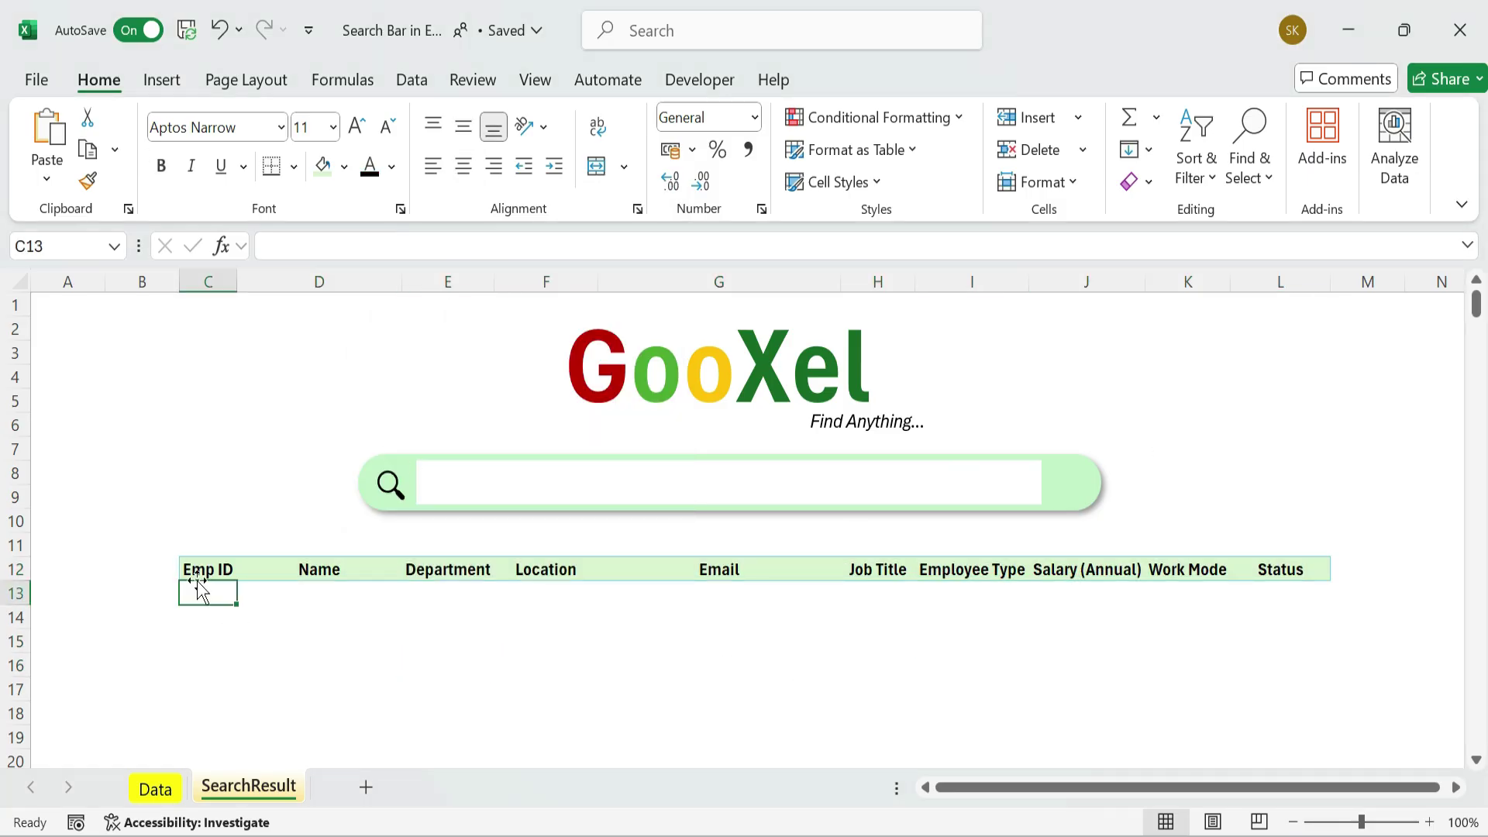
type("=")
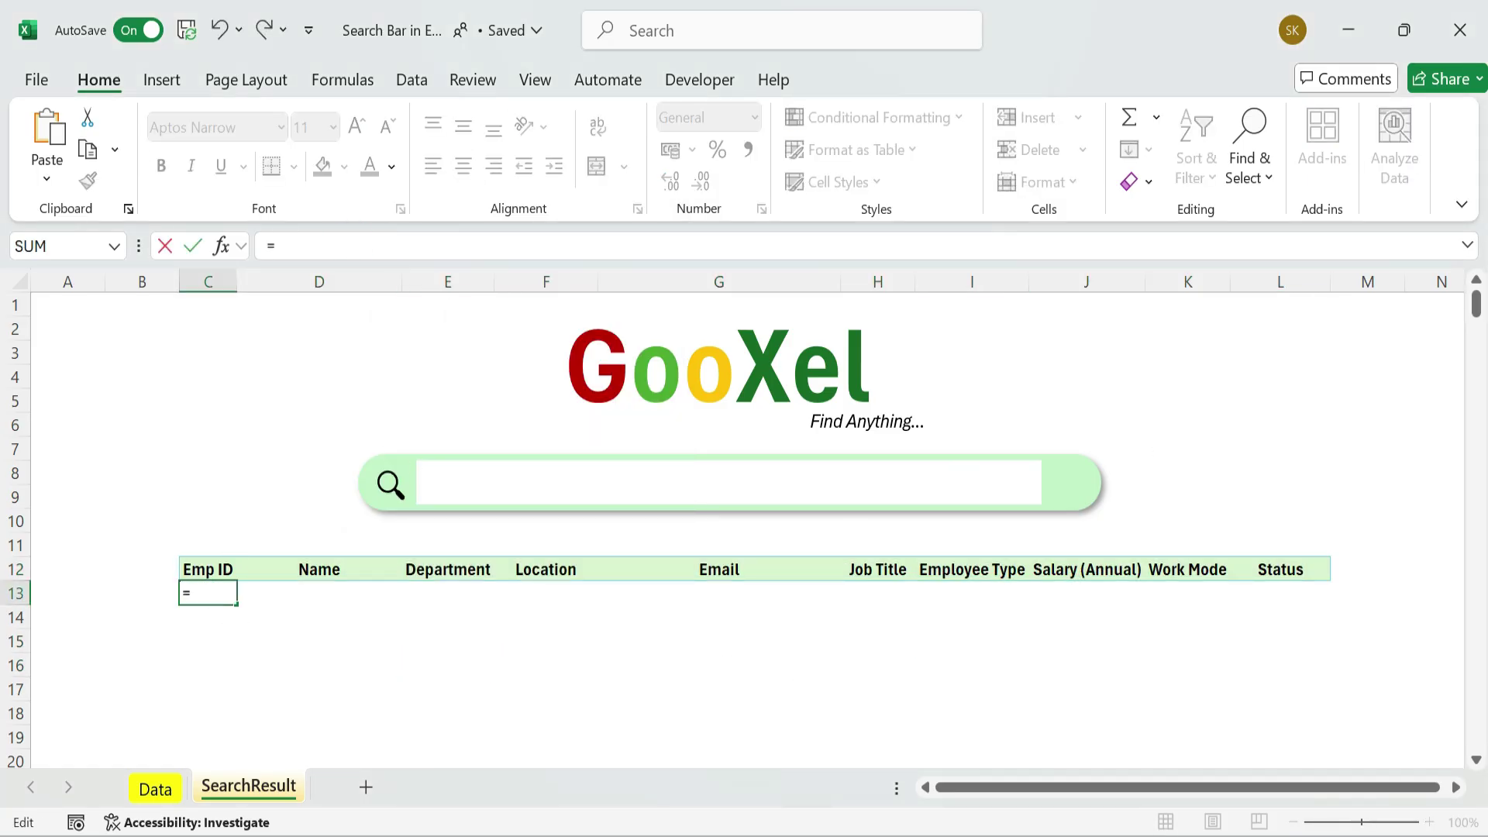
type("f")
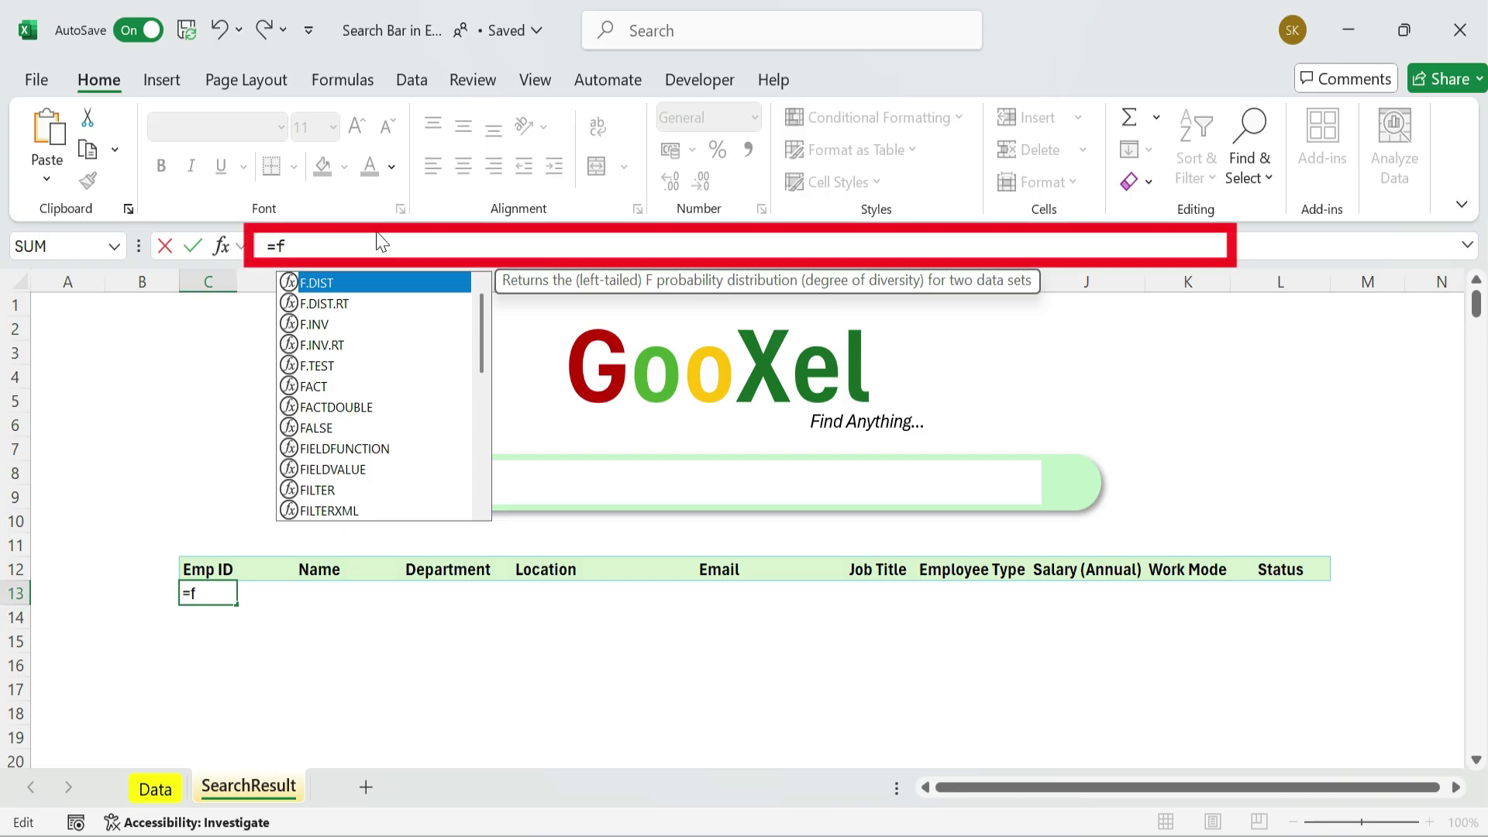
Enter =FILTER(DataTbl,BYROW(DataTbl,LAMBDA(row,SUM(--ISNUMBER(SEARCH(SearchBox,row)))>0)),"Not Found") in C13.
double_click(332, 490)
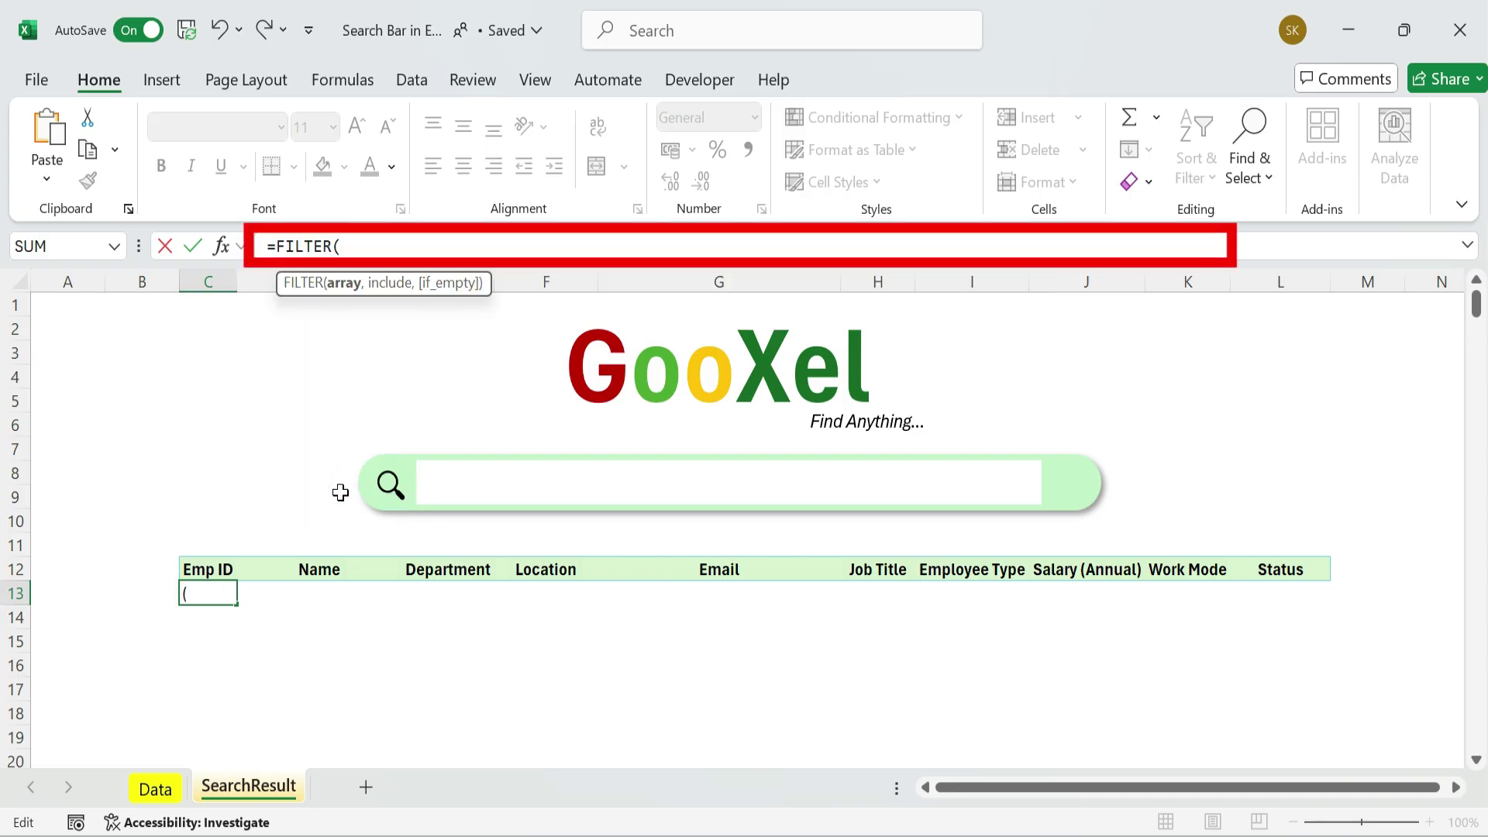
type("Data")
double_click(399, 297)
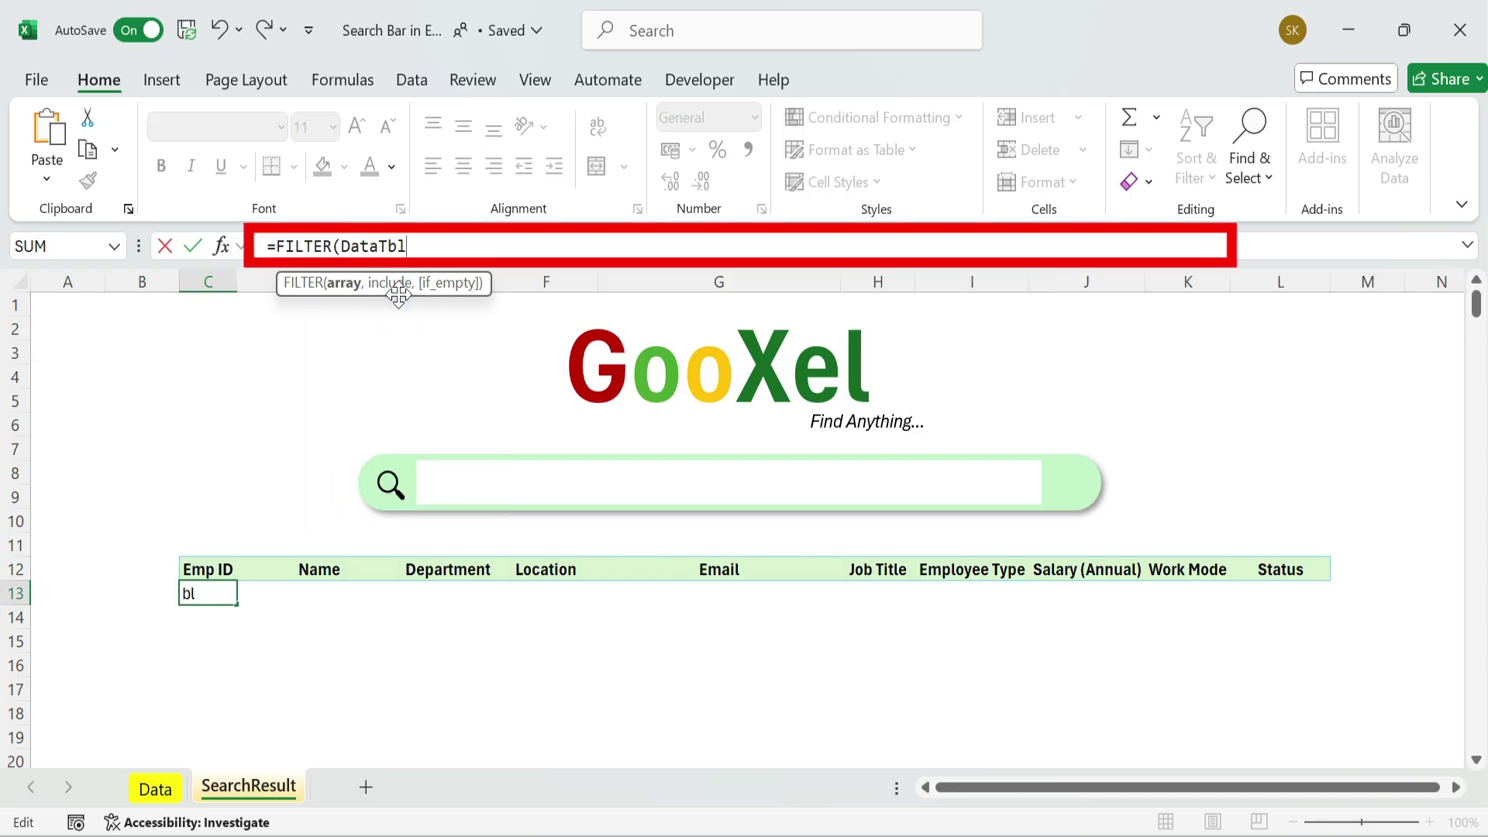
type(",byrow(")
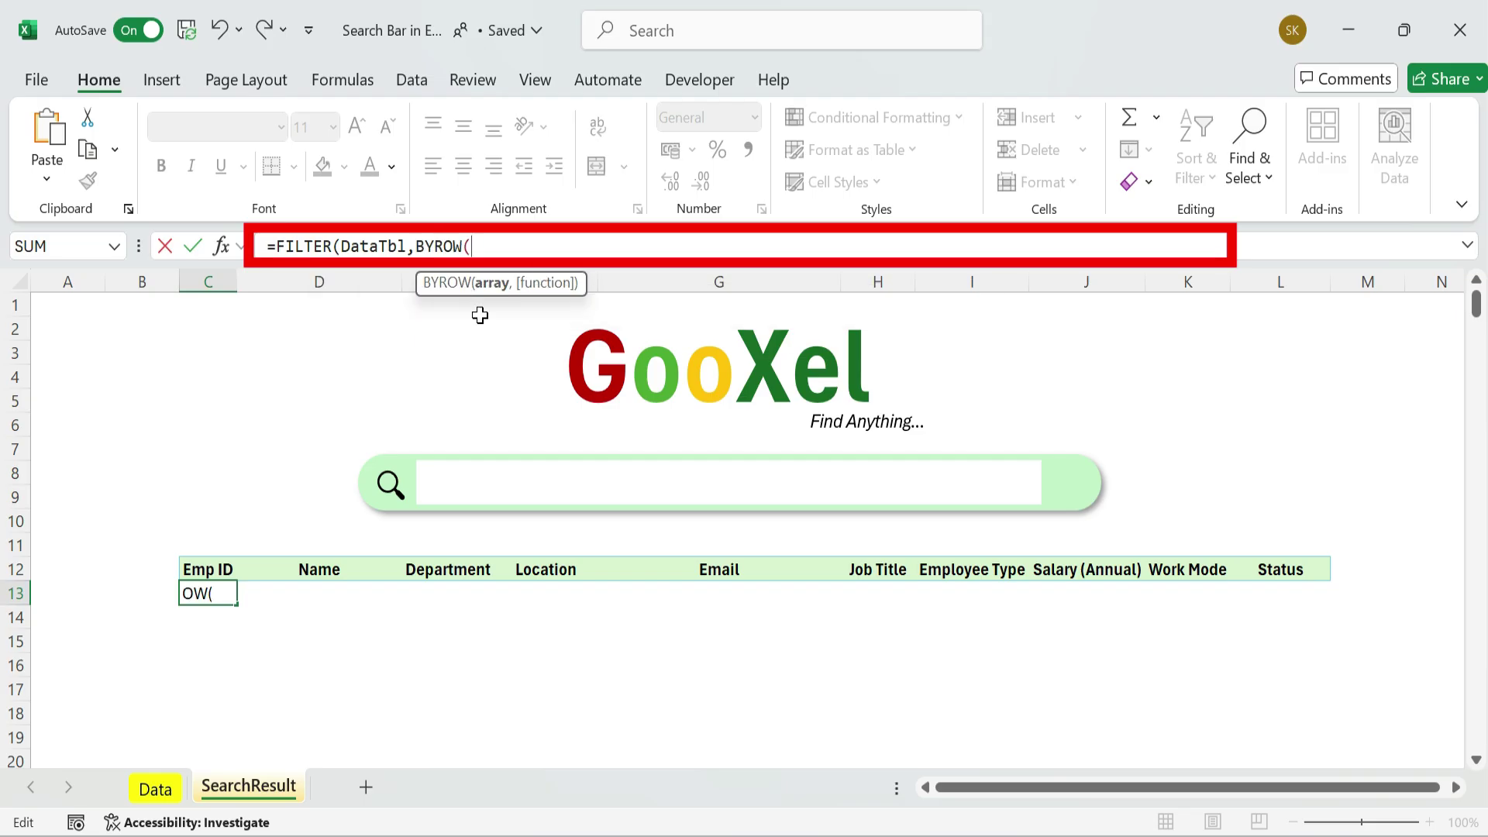
type("datatbl,")
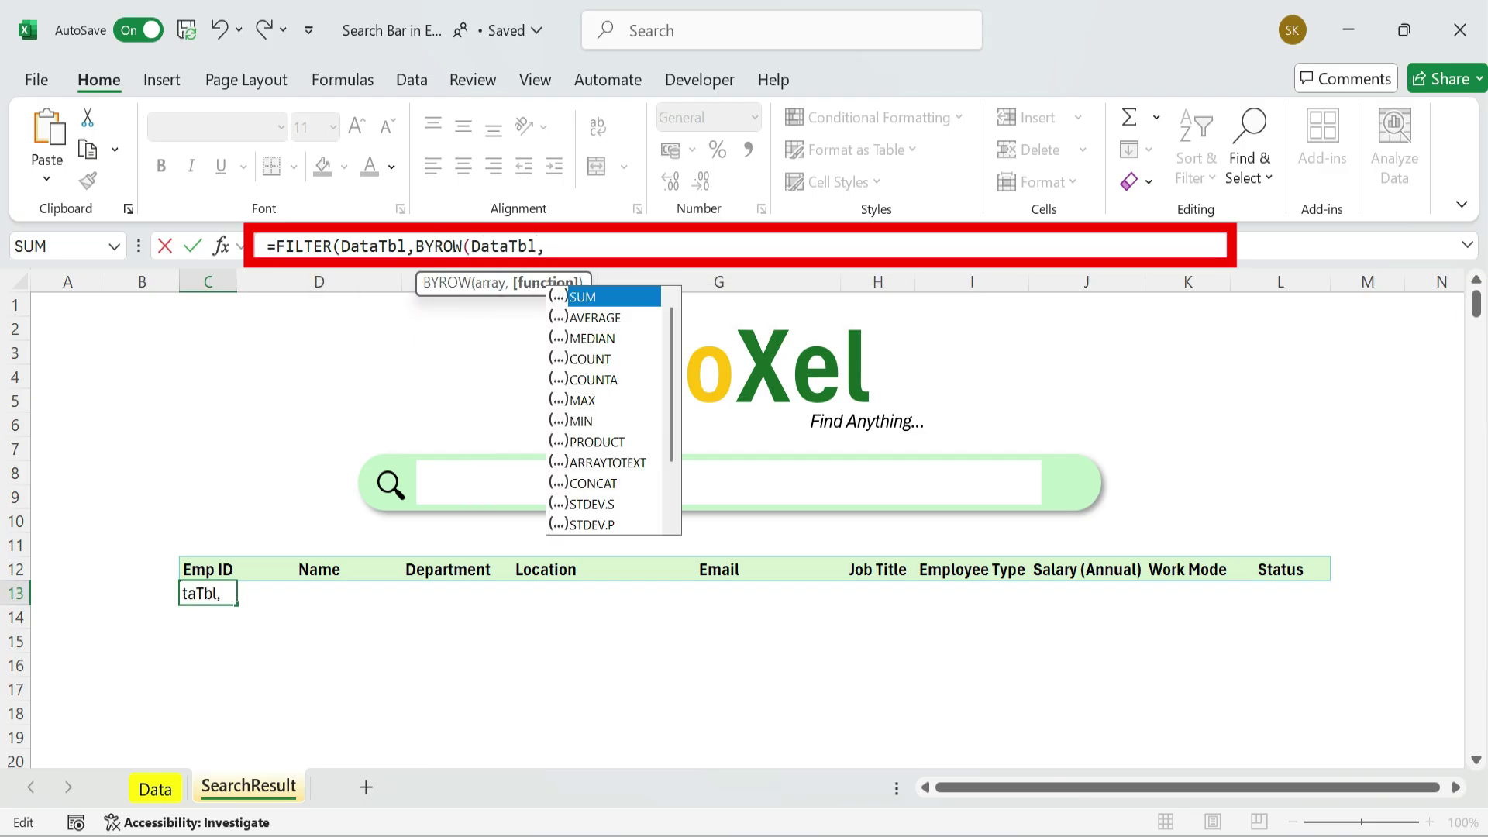
type("la")
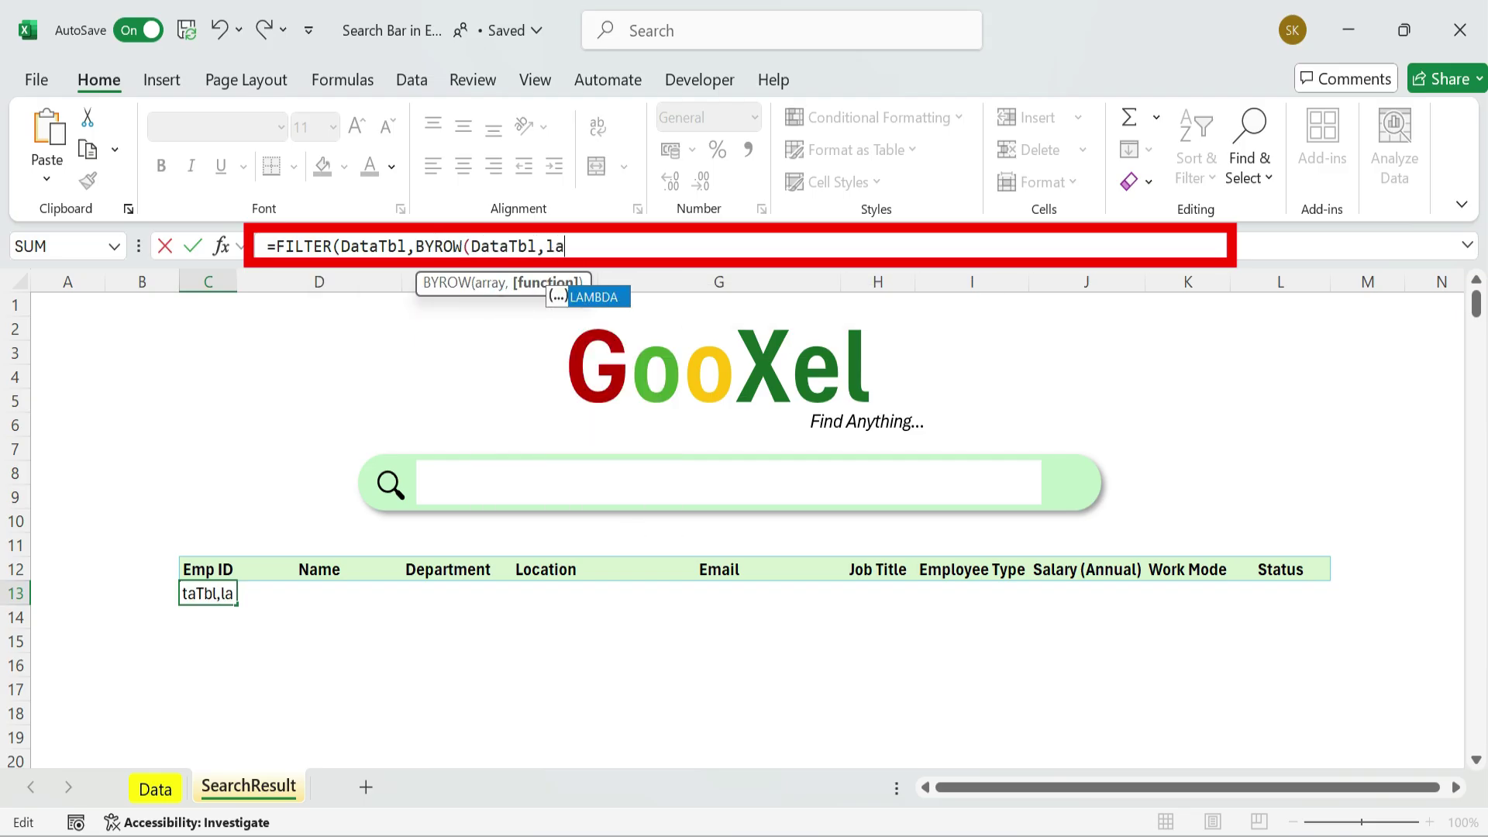
key("Tab")
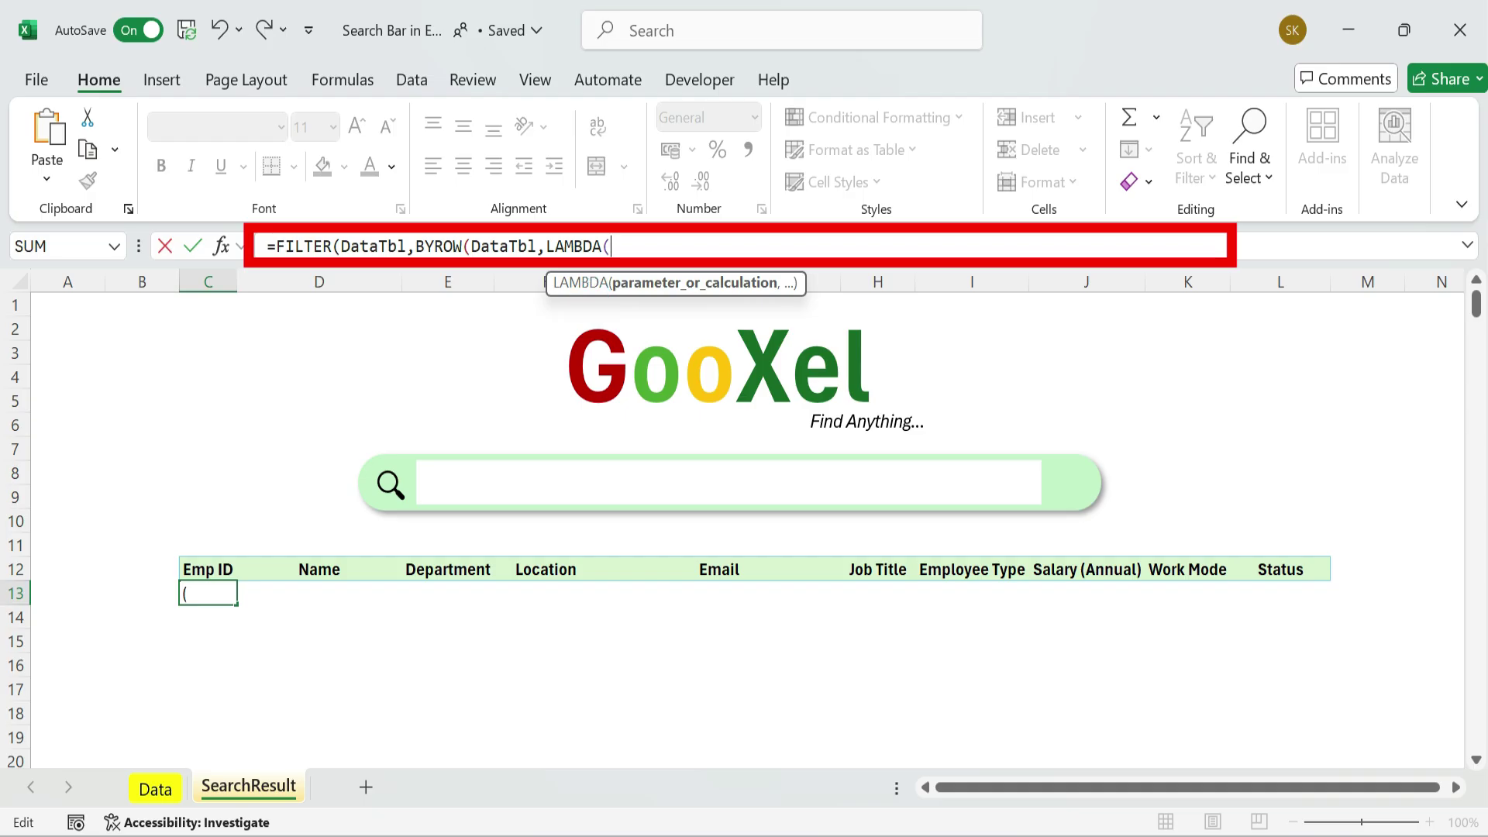
type("row,")
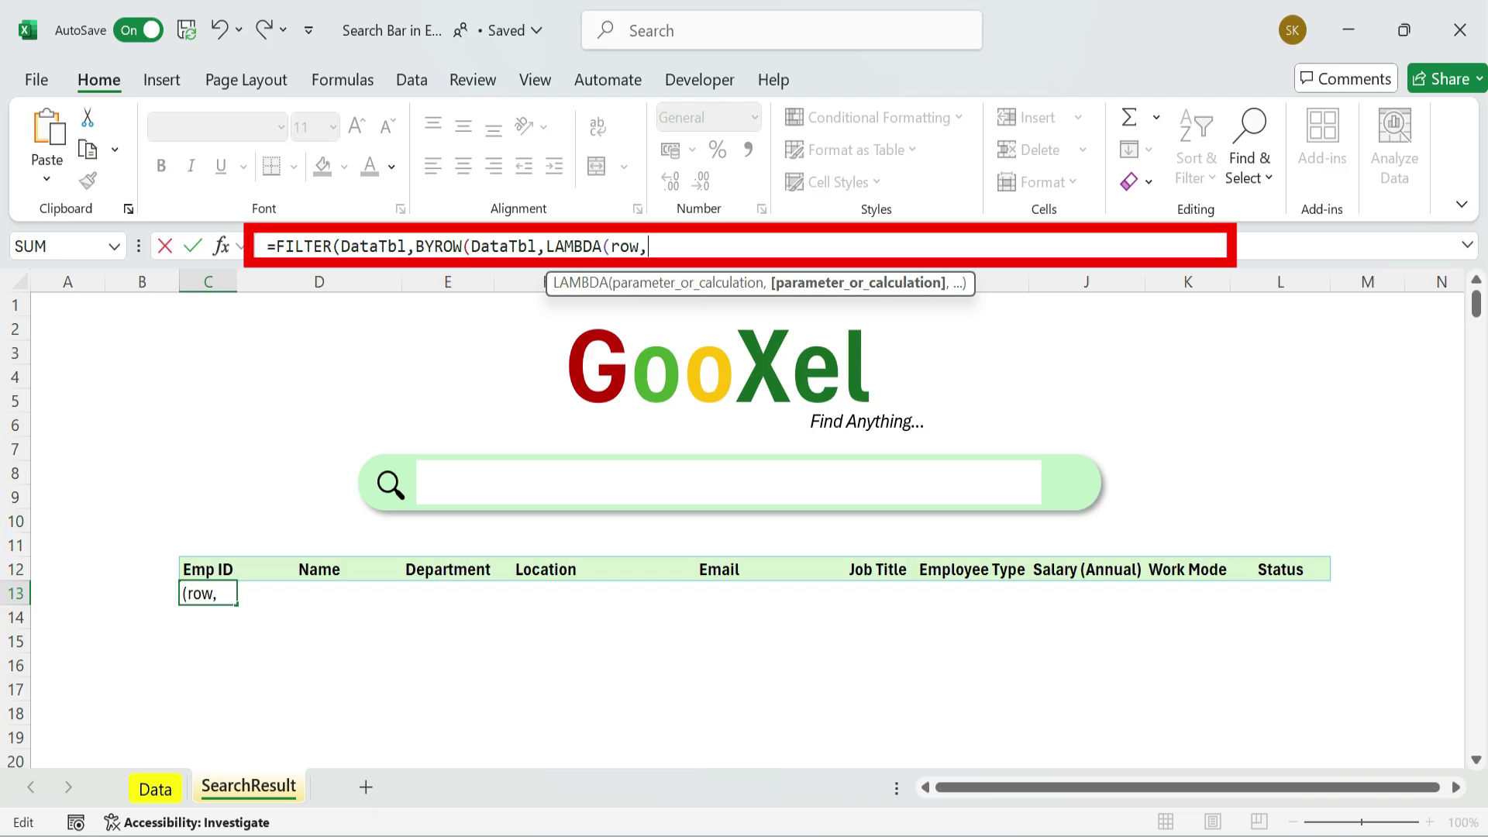
type("sum")
key("Tab")
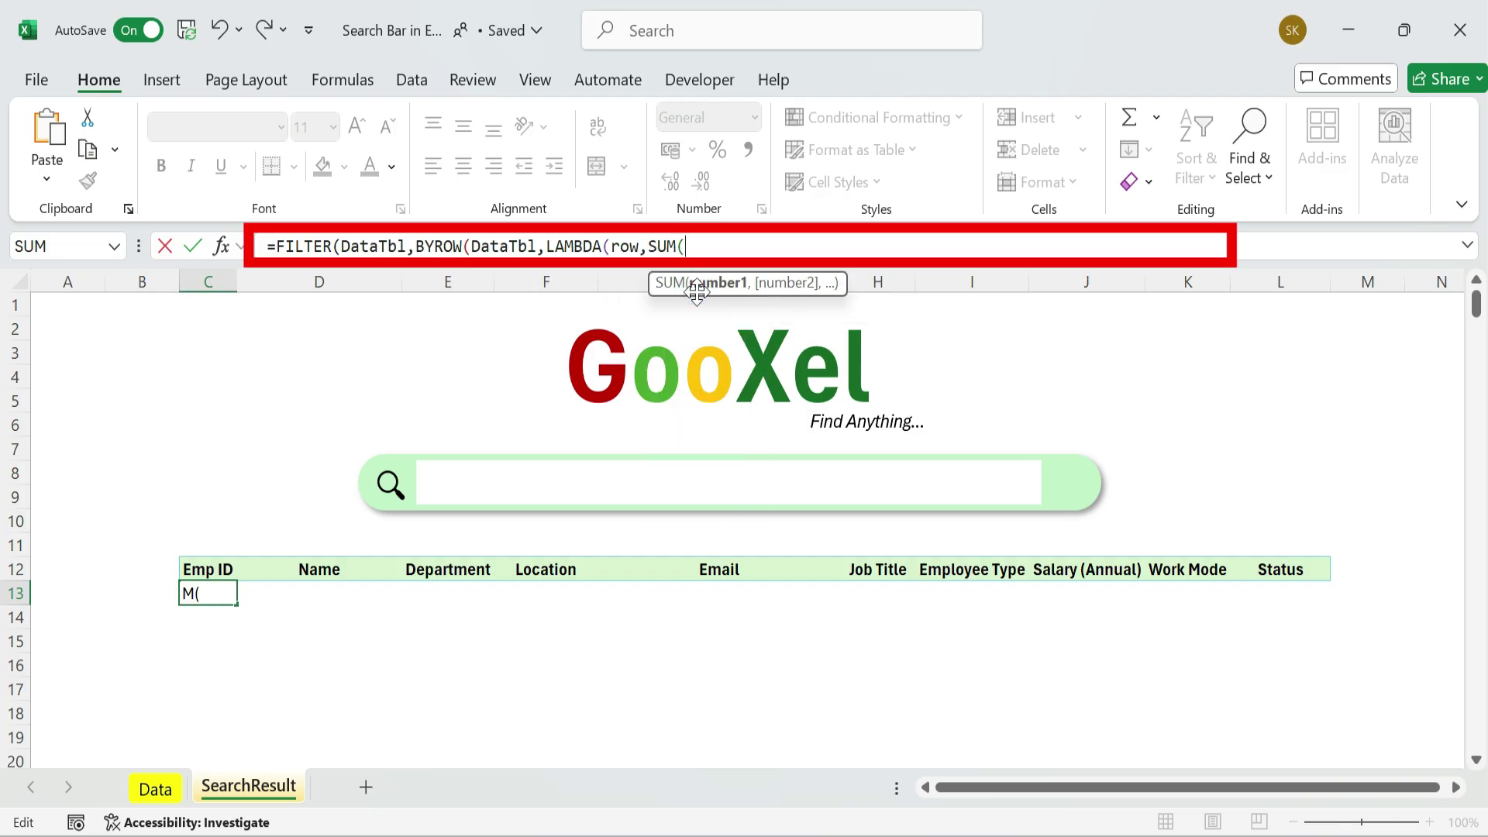
type("--Is")
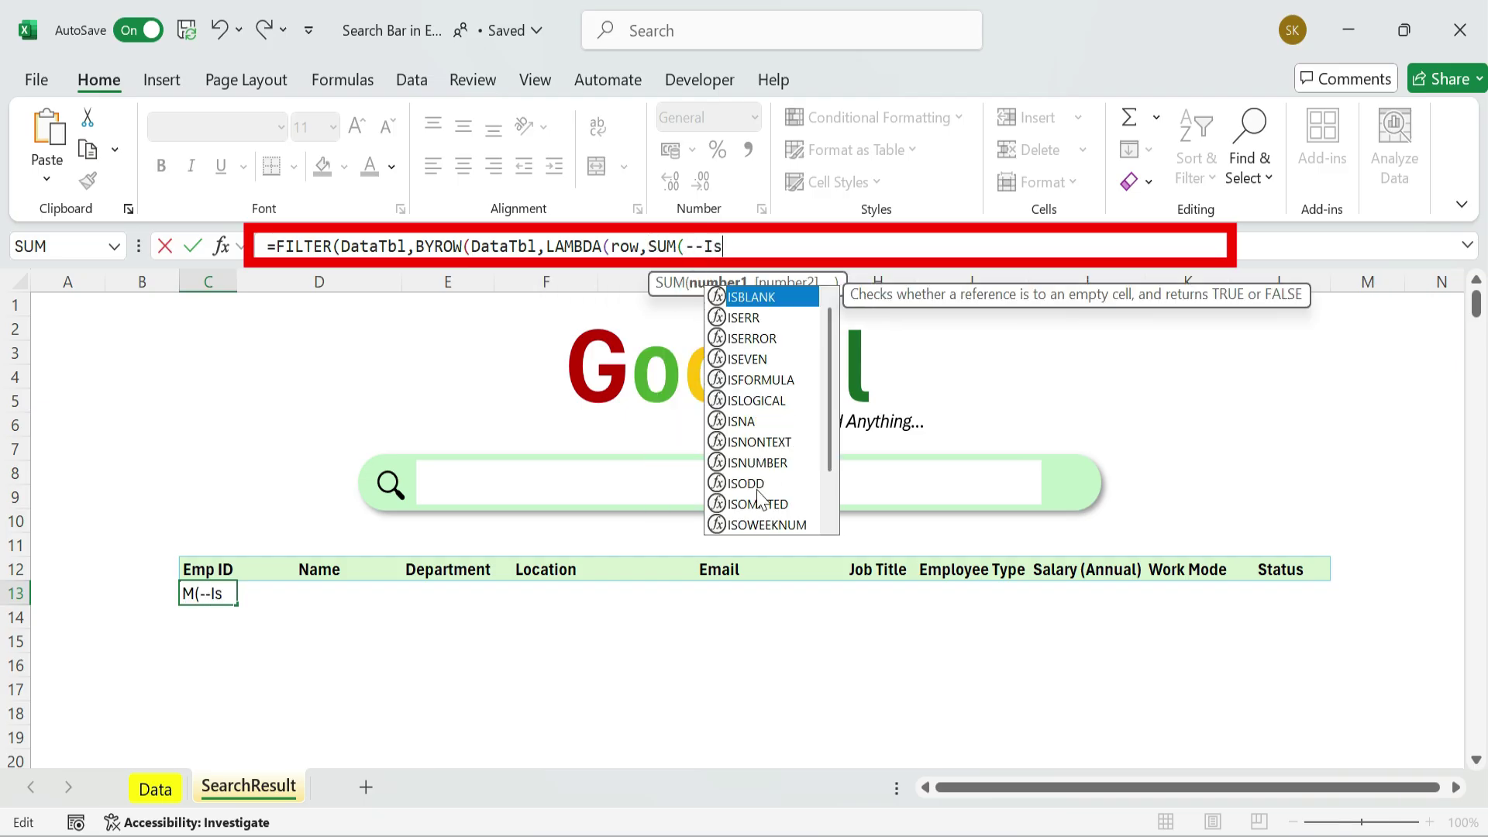
double_click(768, 462)
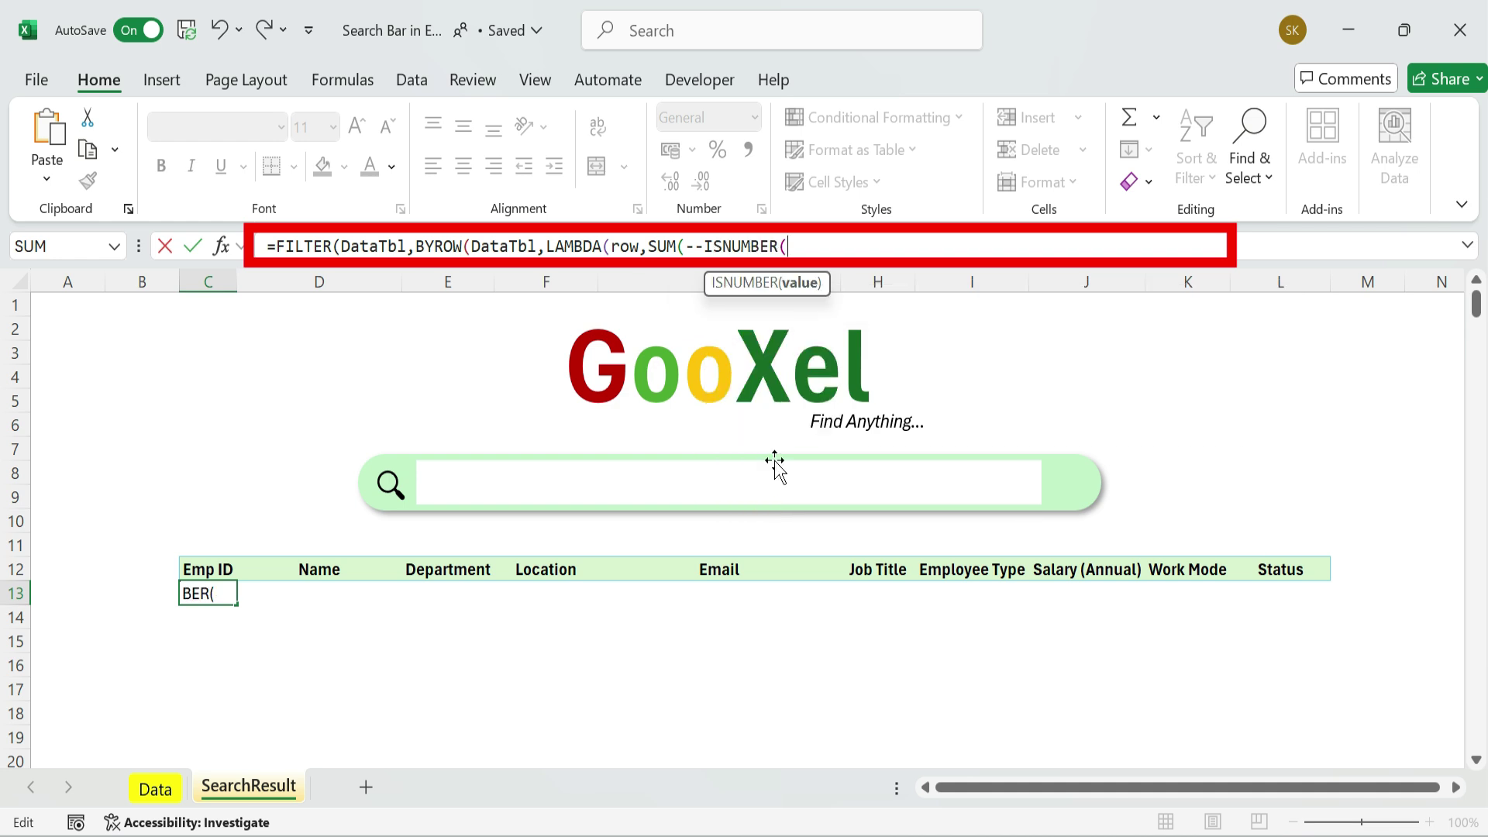
type("ser")
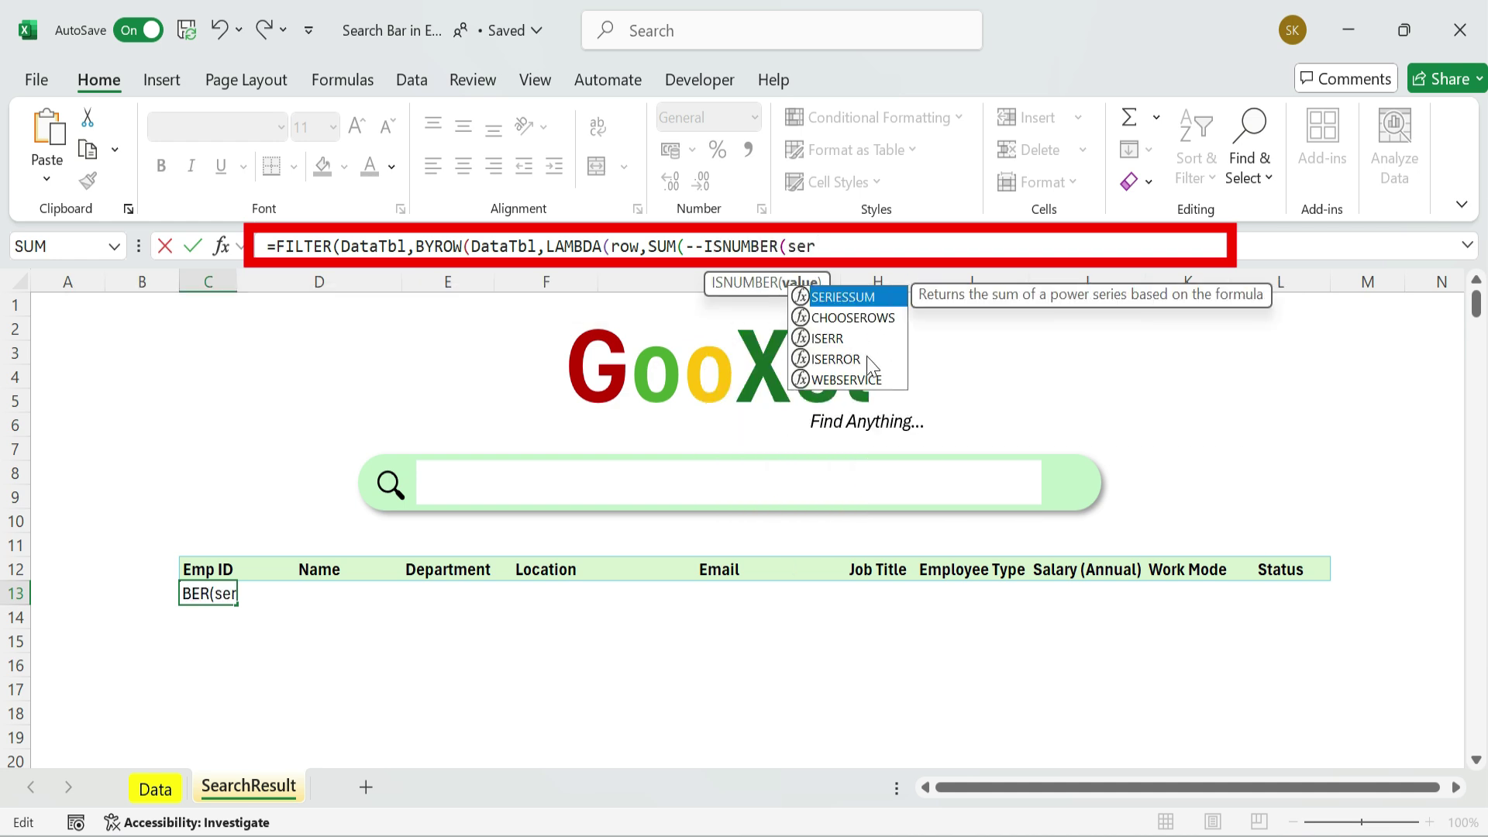
key("BackSpace")
type("ar")
double_click(862, 297)
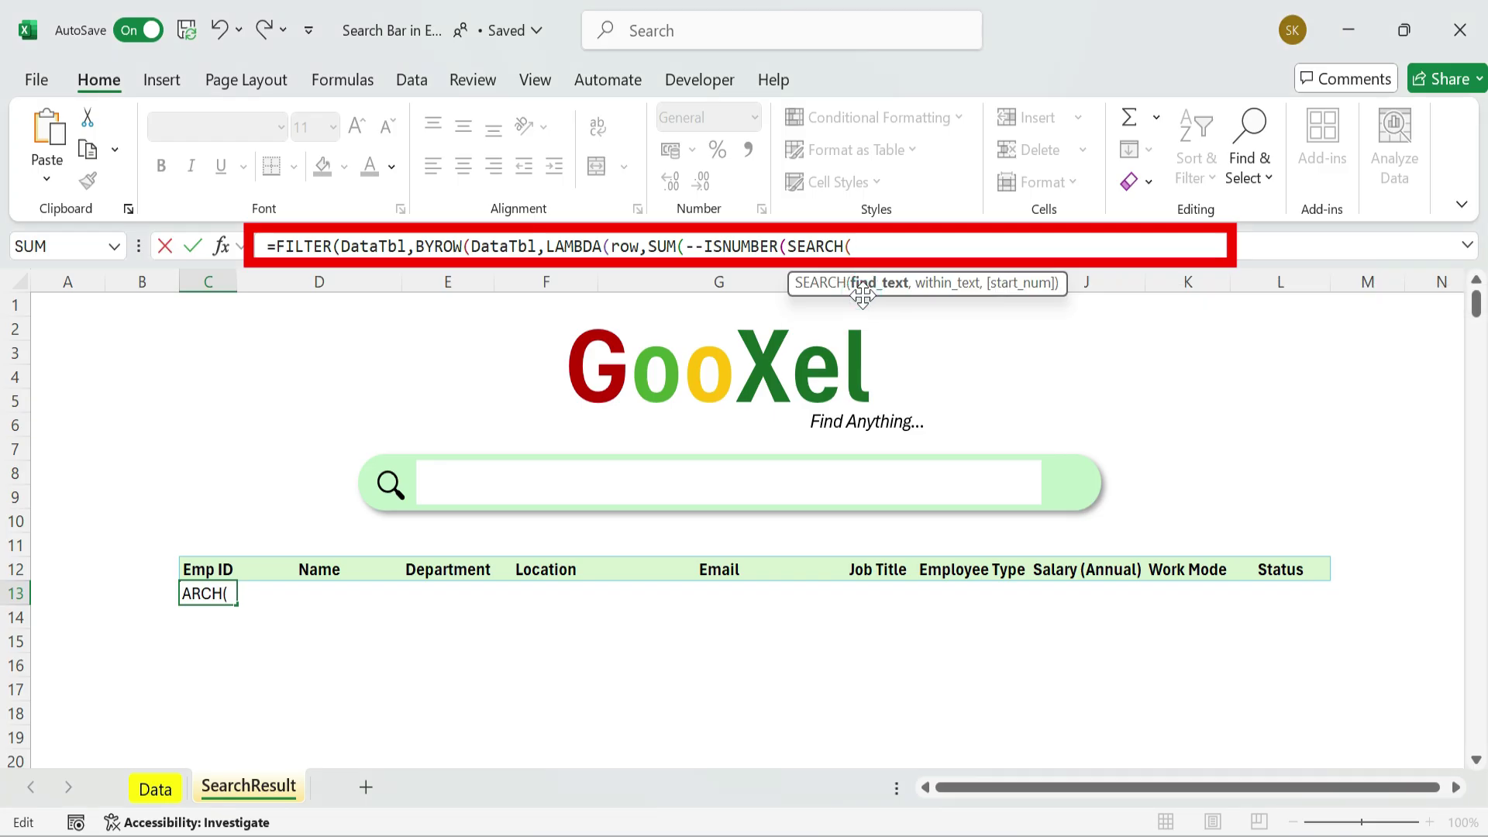
type("se")
double_click(895, 297)
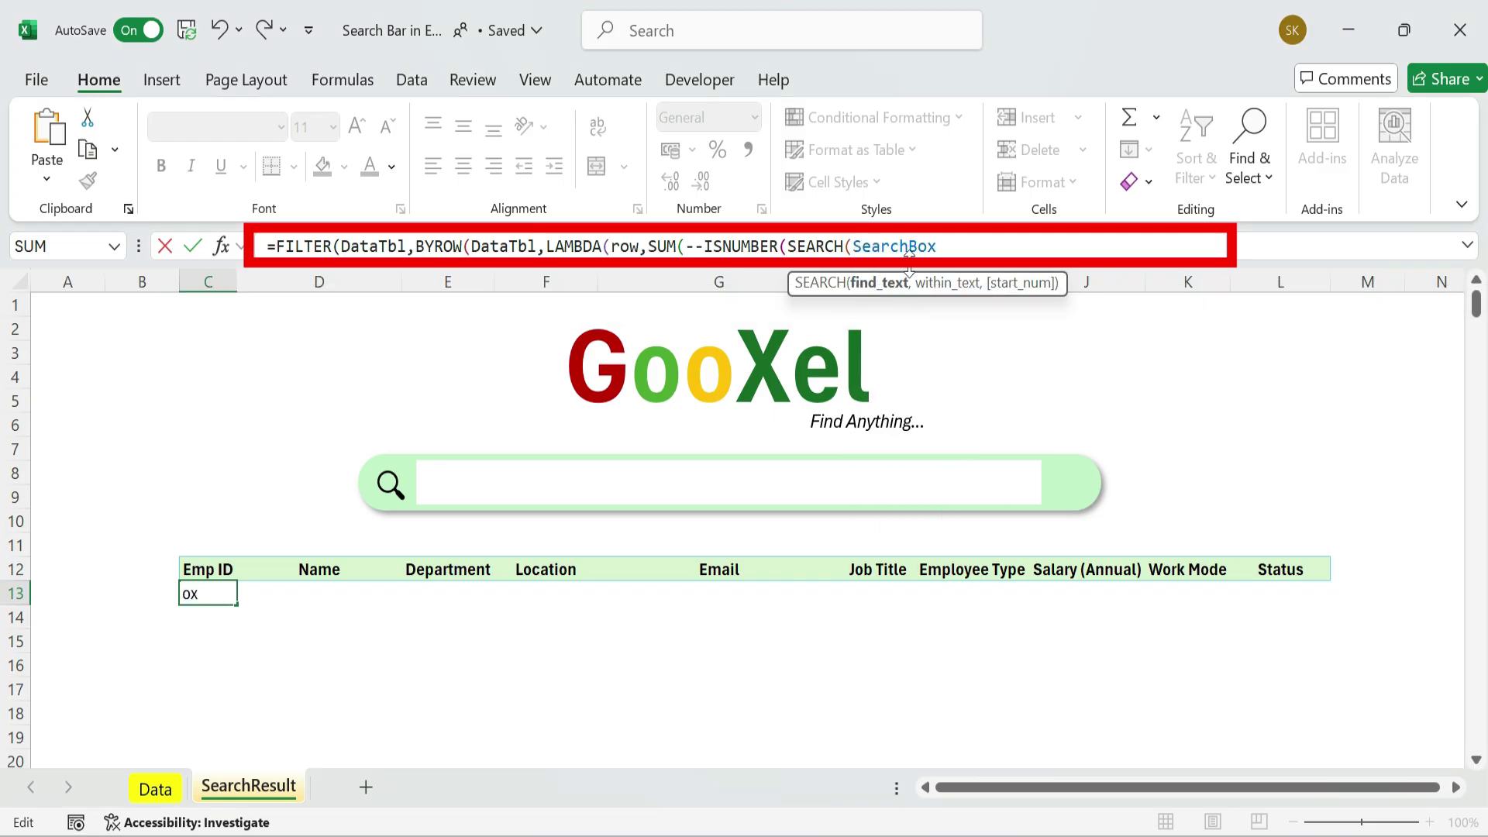
type(",row")
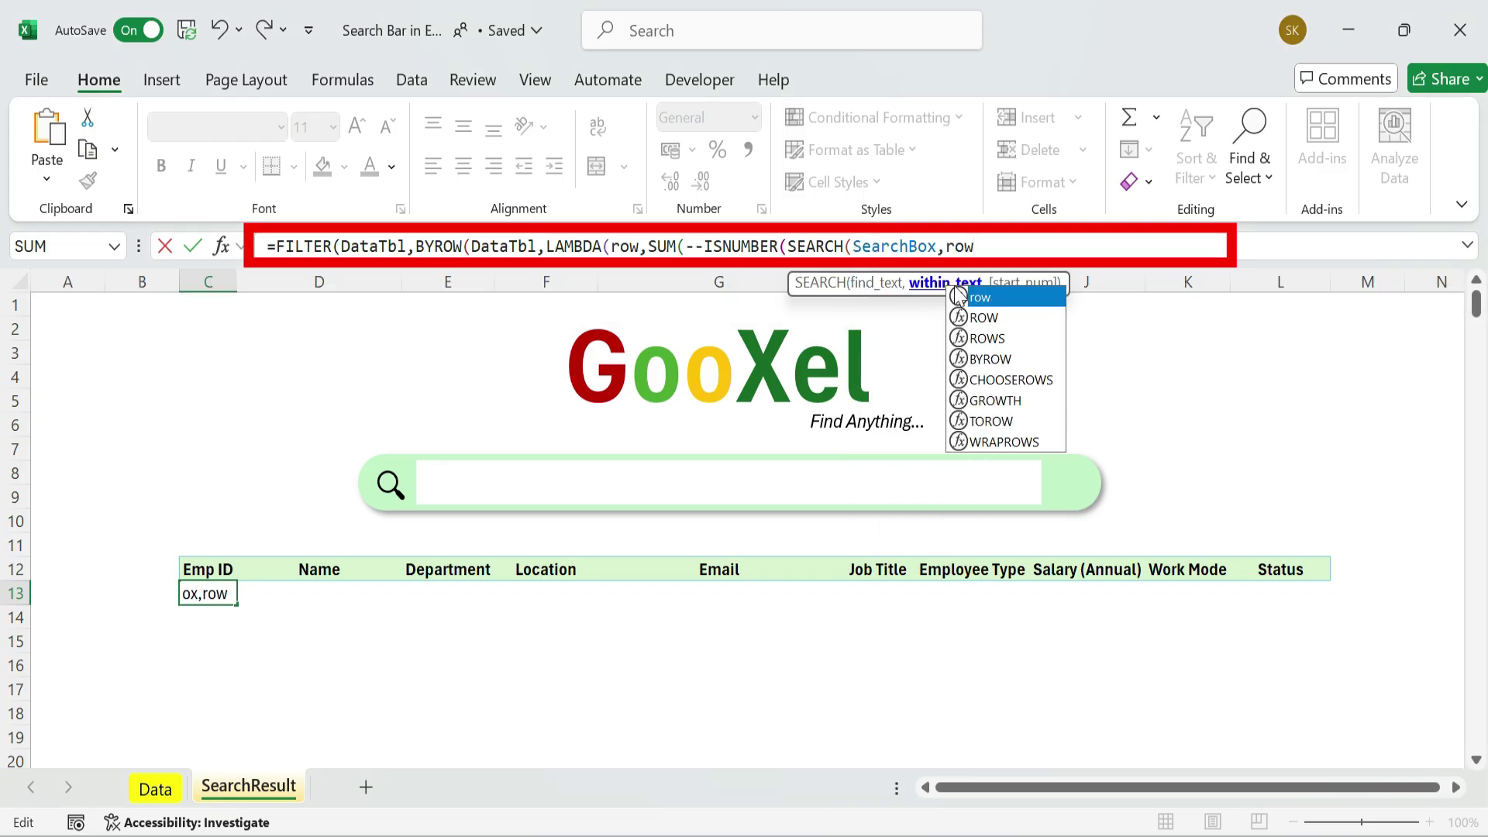
type(")")
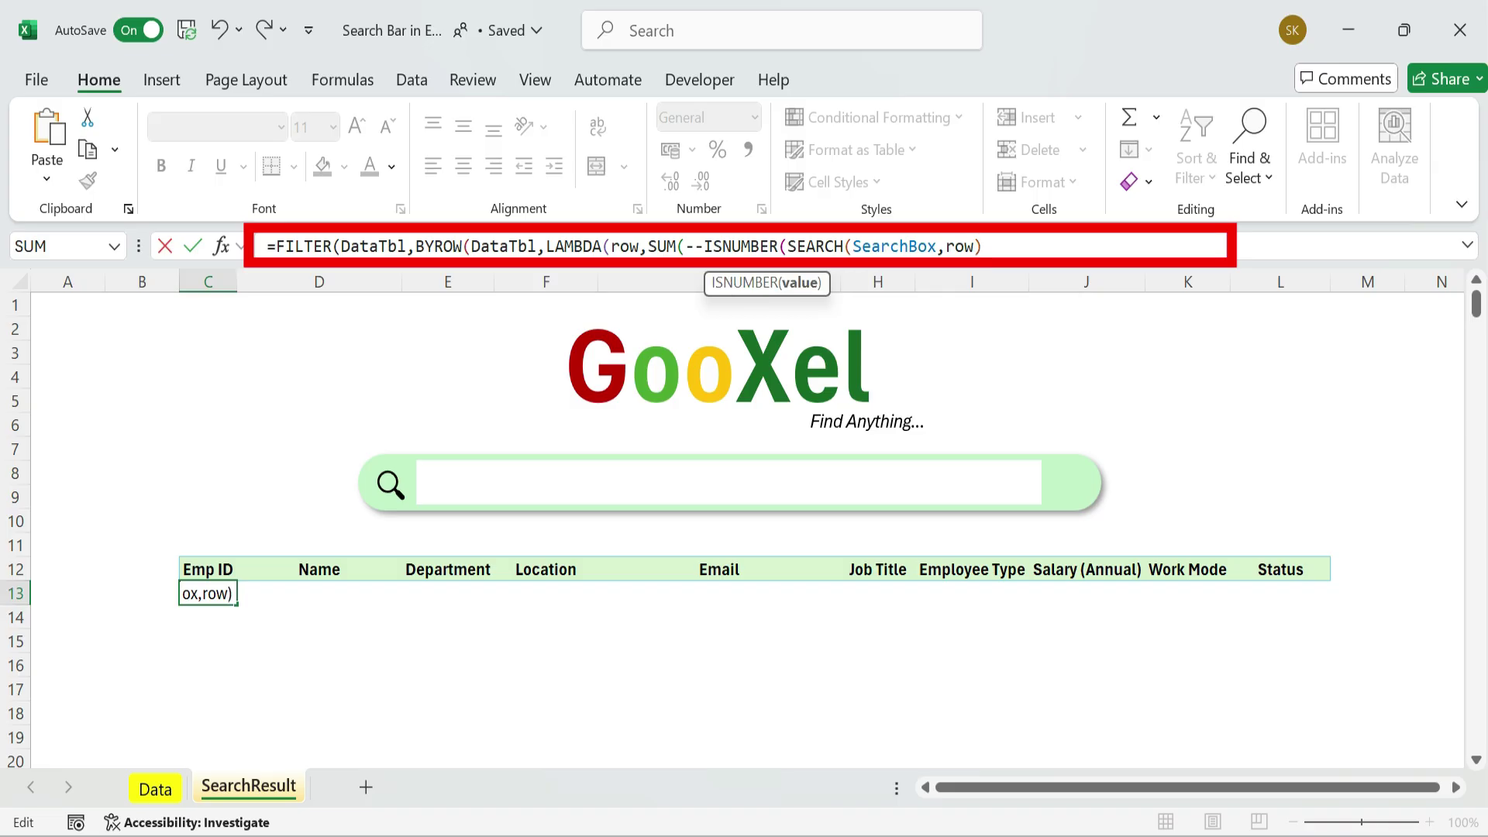
type("))>")
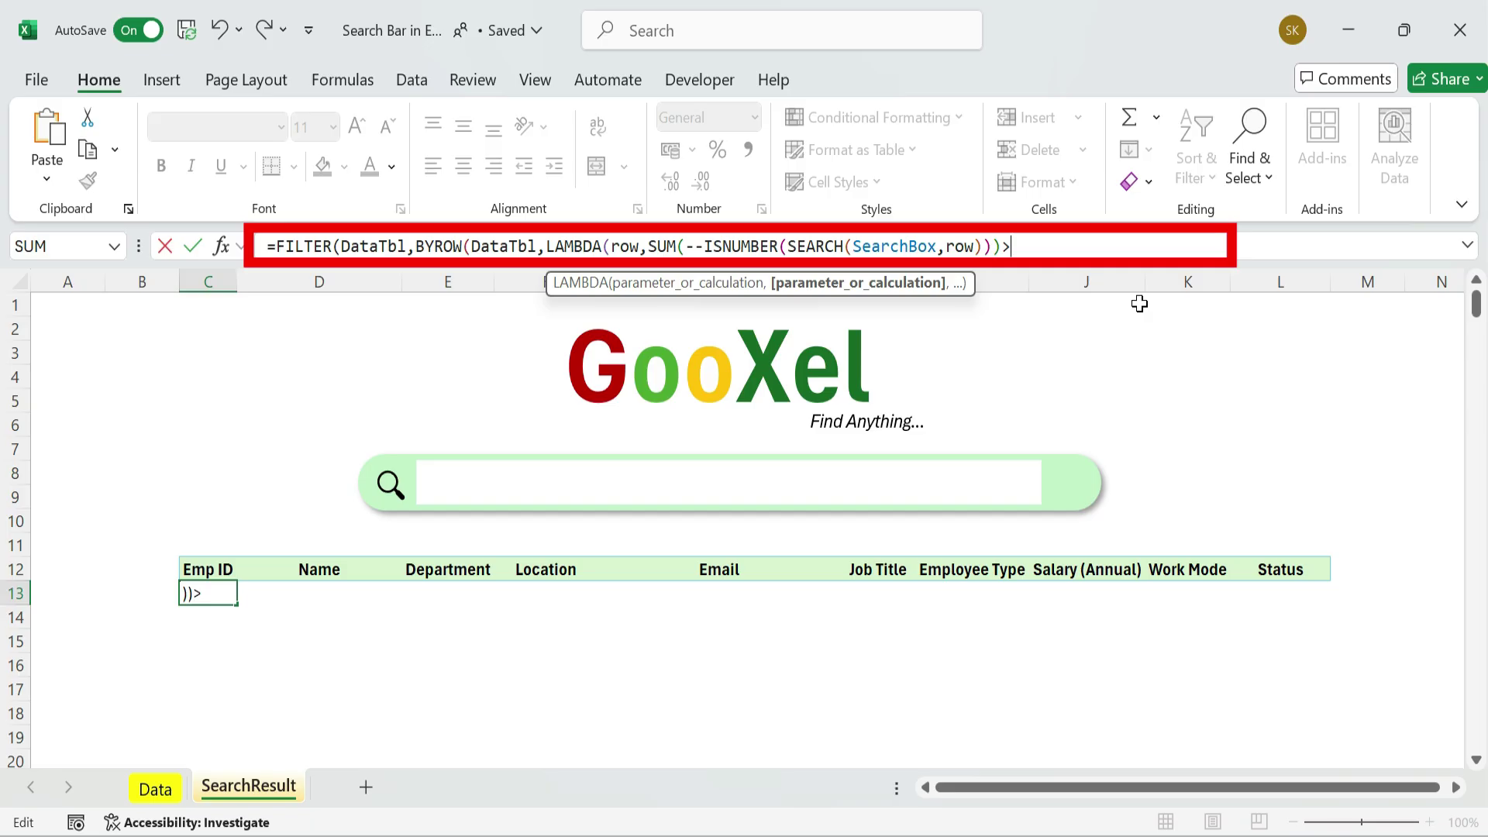
type("0)),")
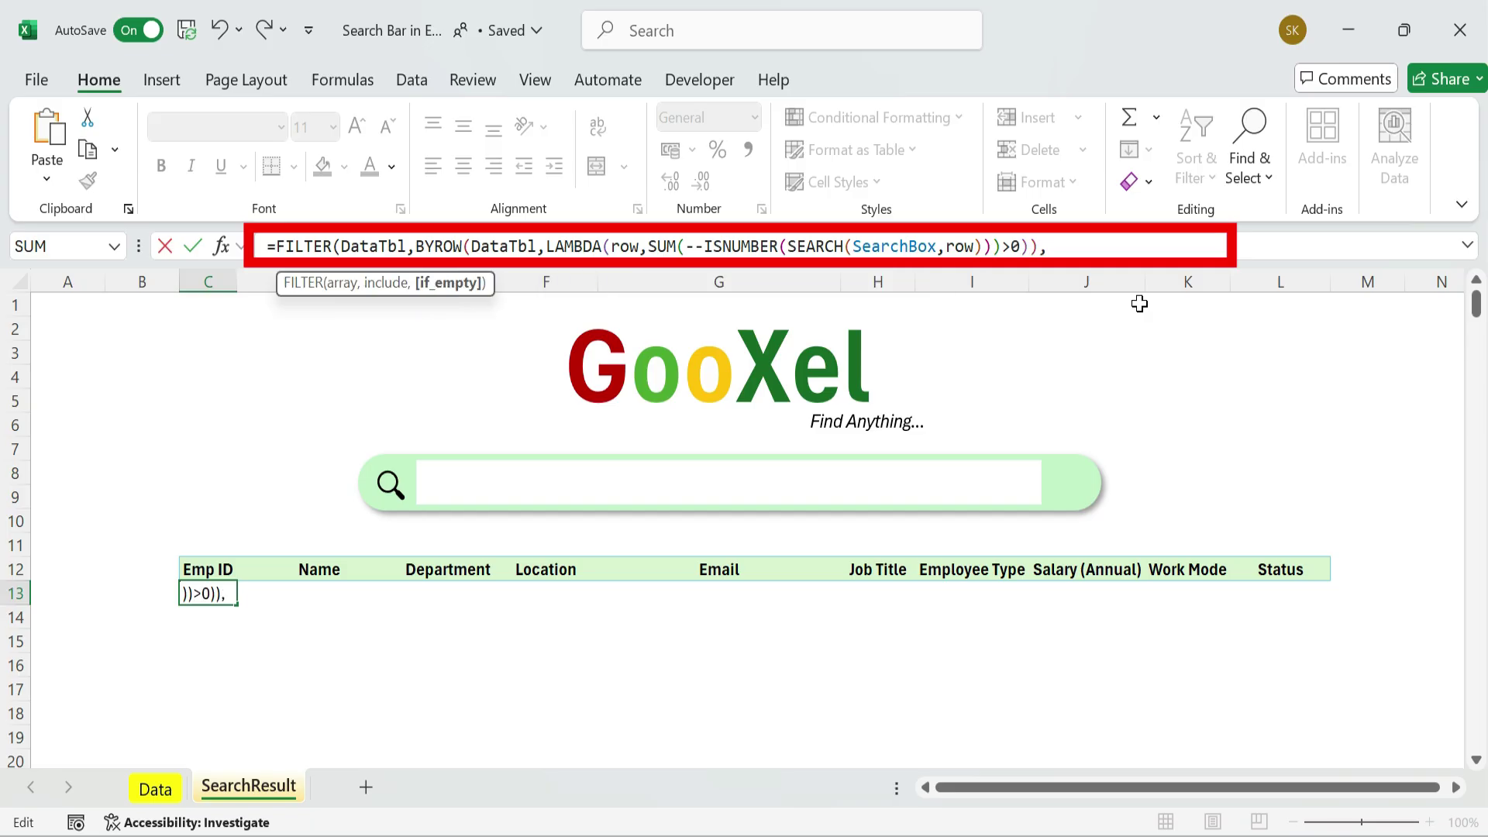
type("\"Not ")
type("Fou")
type("nt")
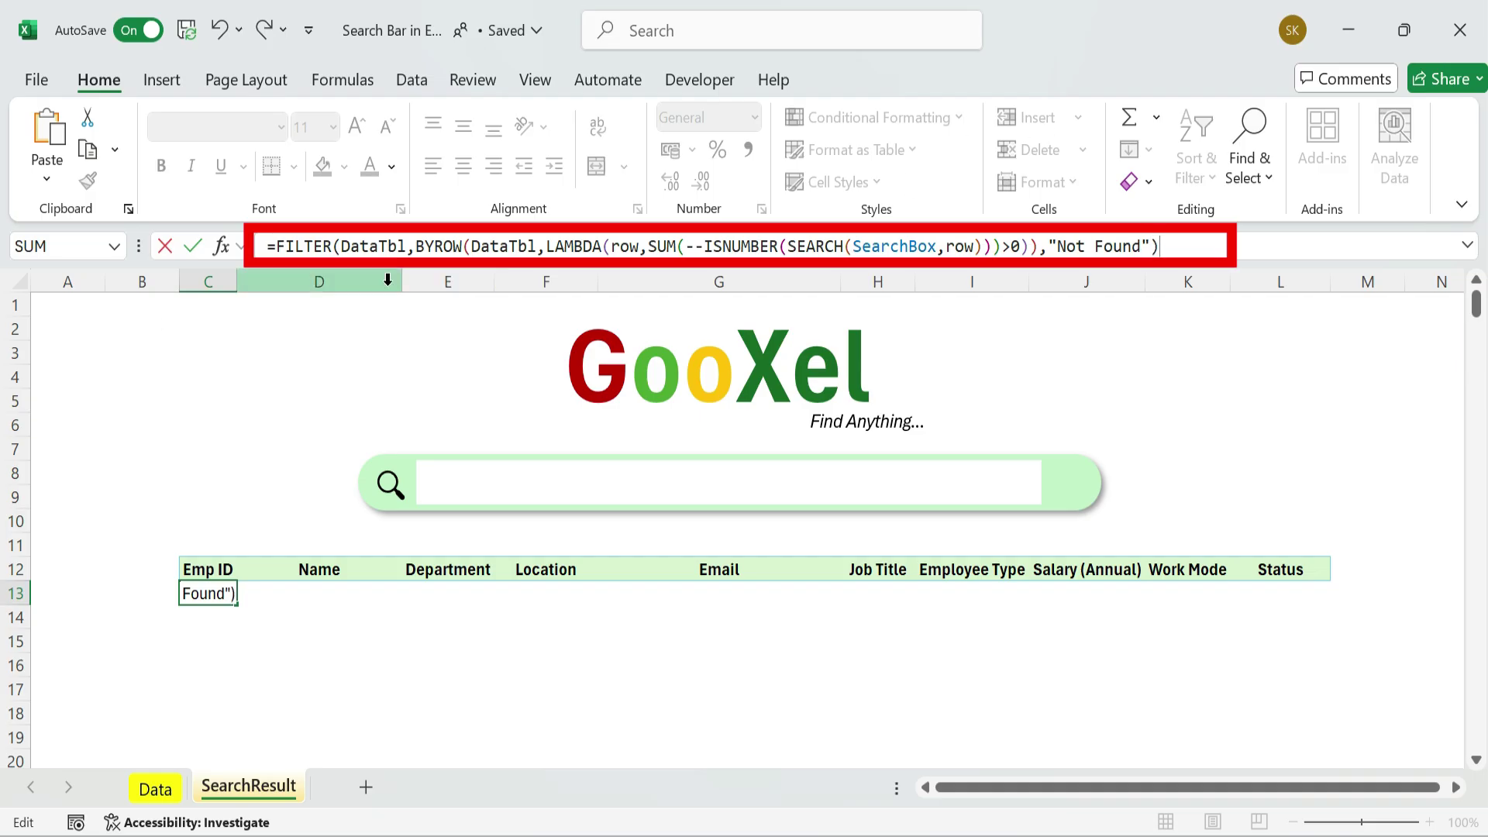
key("Return")
Check the result against the Data sheet and bring up the View display settings.
left_click(155, 788)
left_click(814, 465)
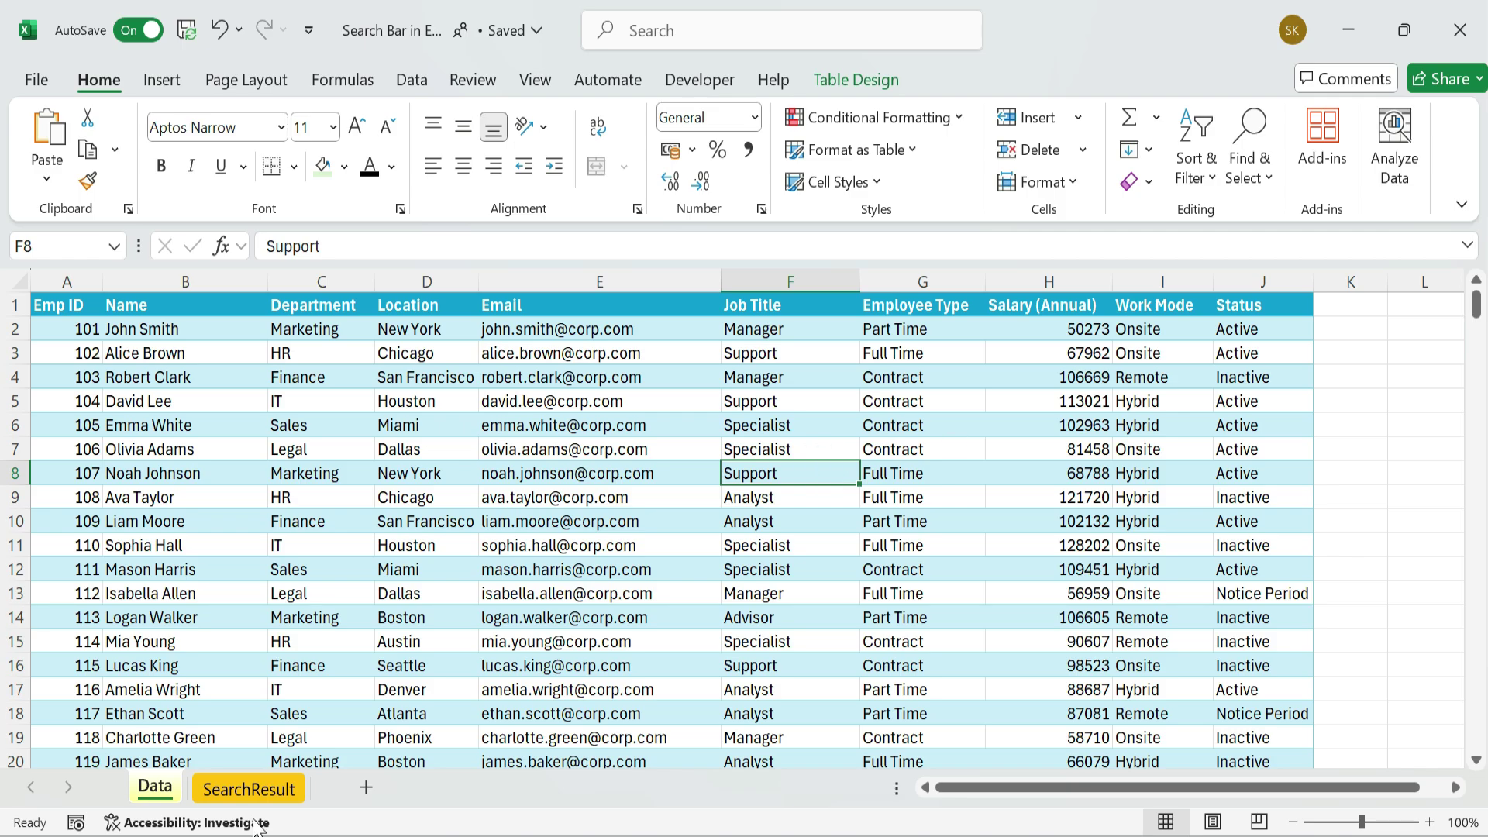
left_click(249, 786)
left_click(1462, 205)
left_click(535, 79)
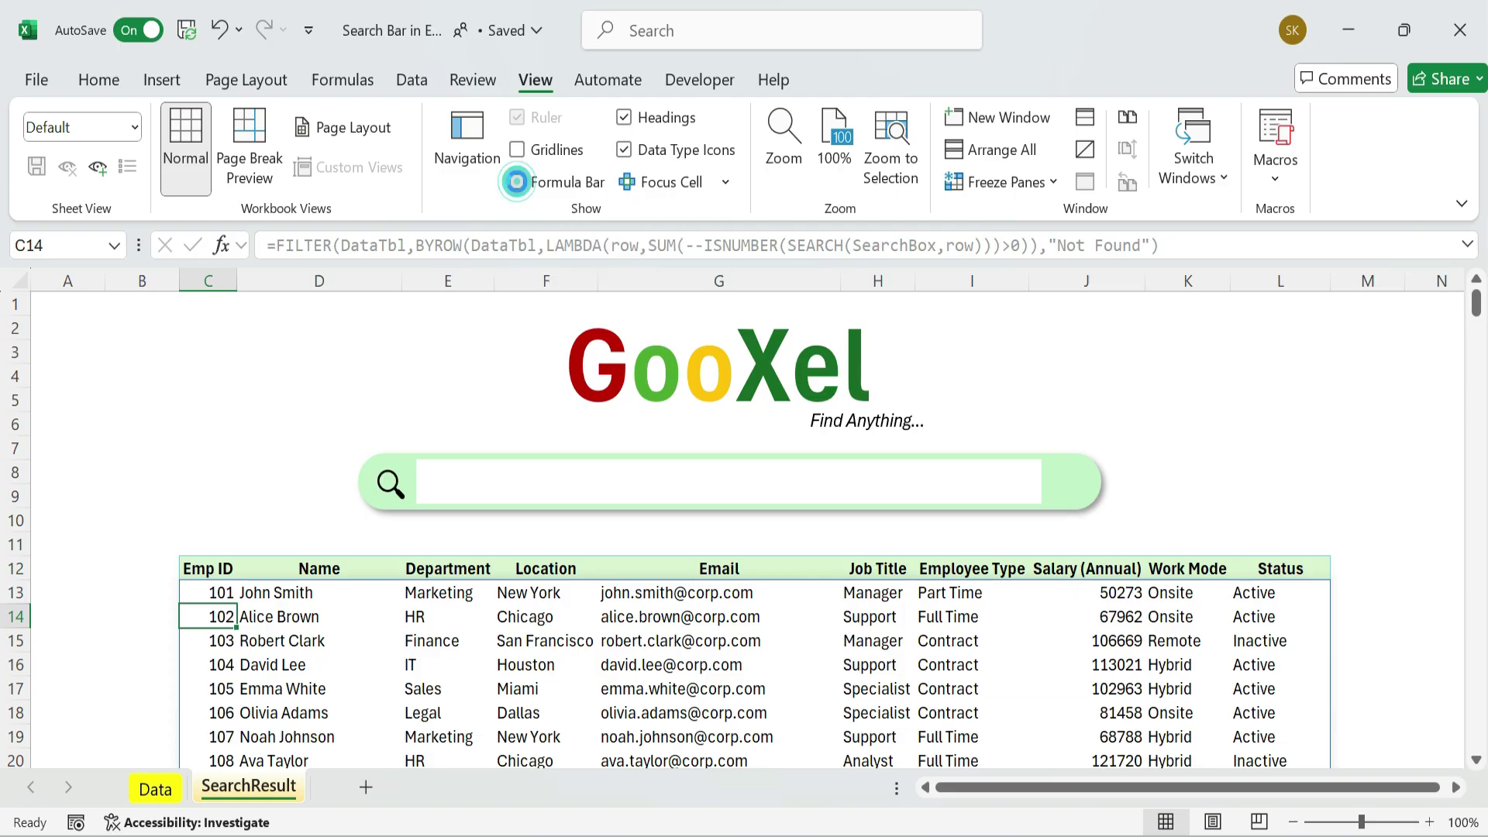
Hide the formula bar, select the results range and start a 'No Blanks' conditional formatting rule.
left_click(517, 183)
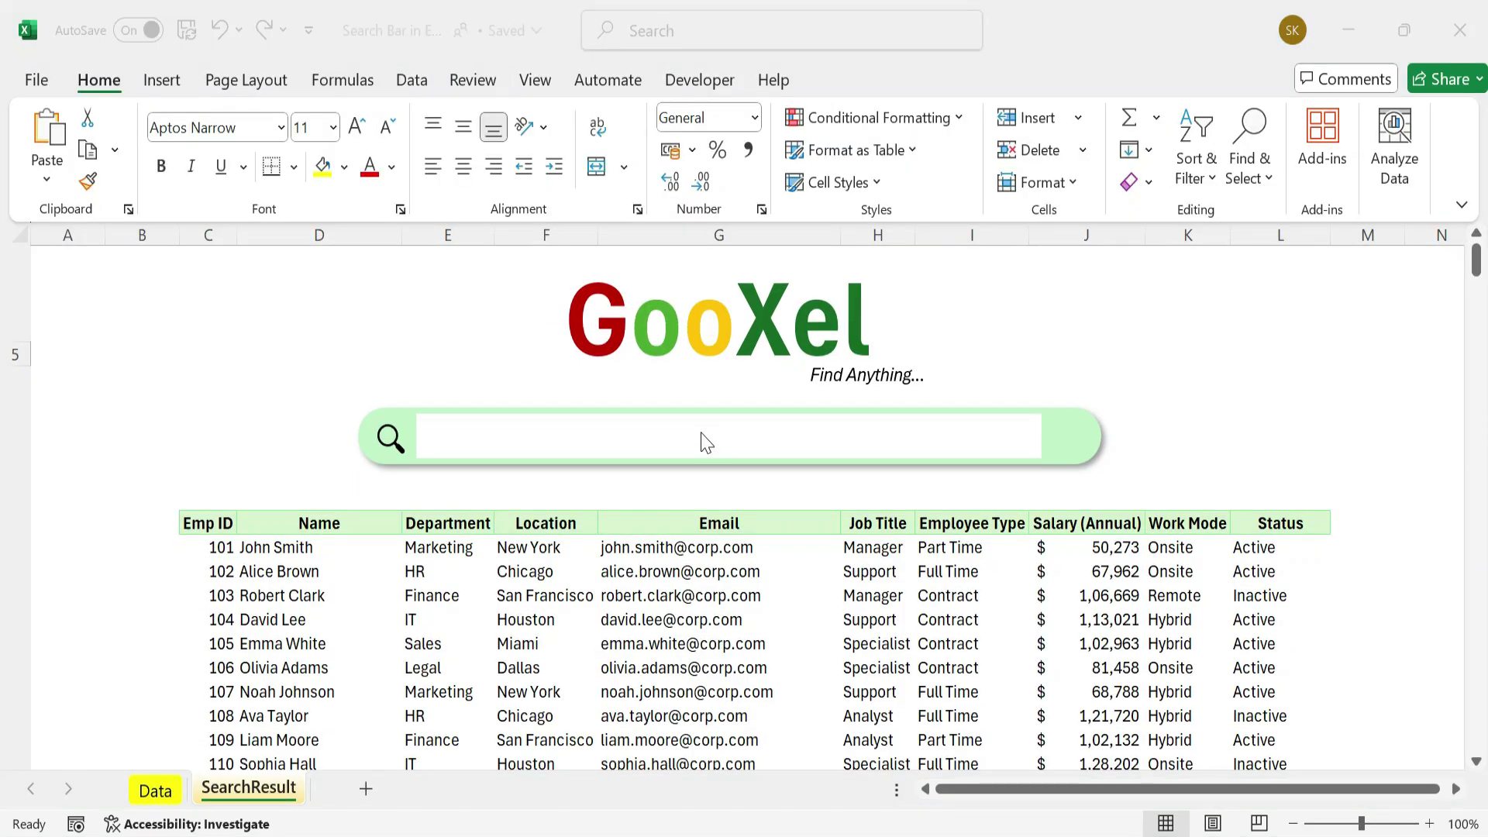
left_click(211, 546)
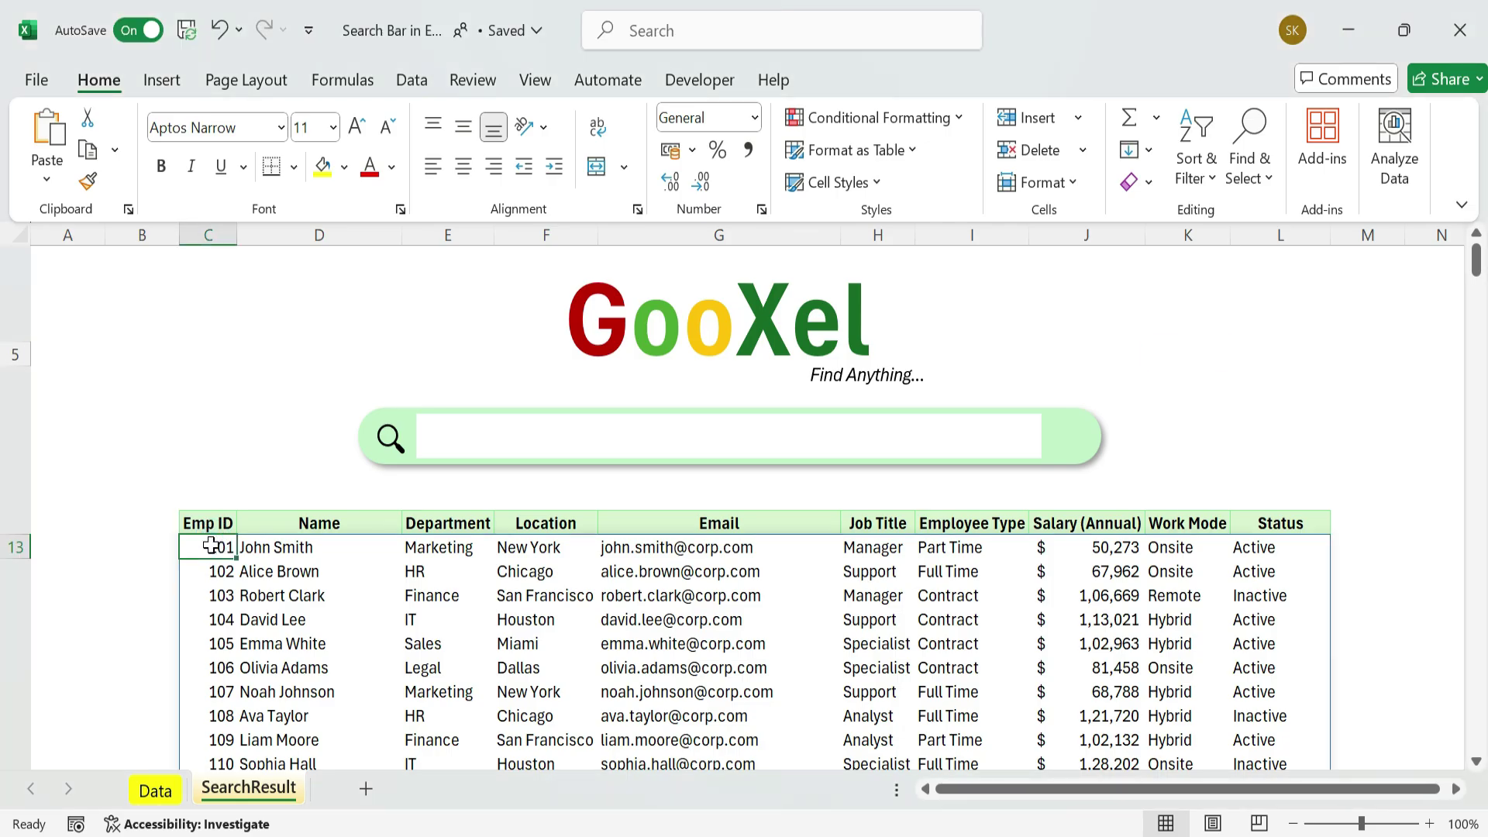
key("ctrl+shift+End")
left_click_drag(1477, 767, 1477, 255)
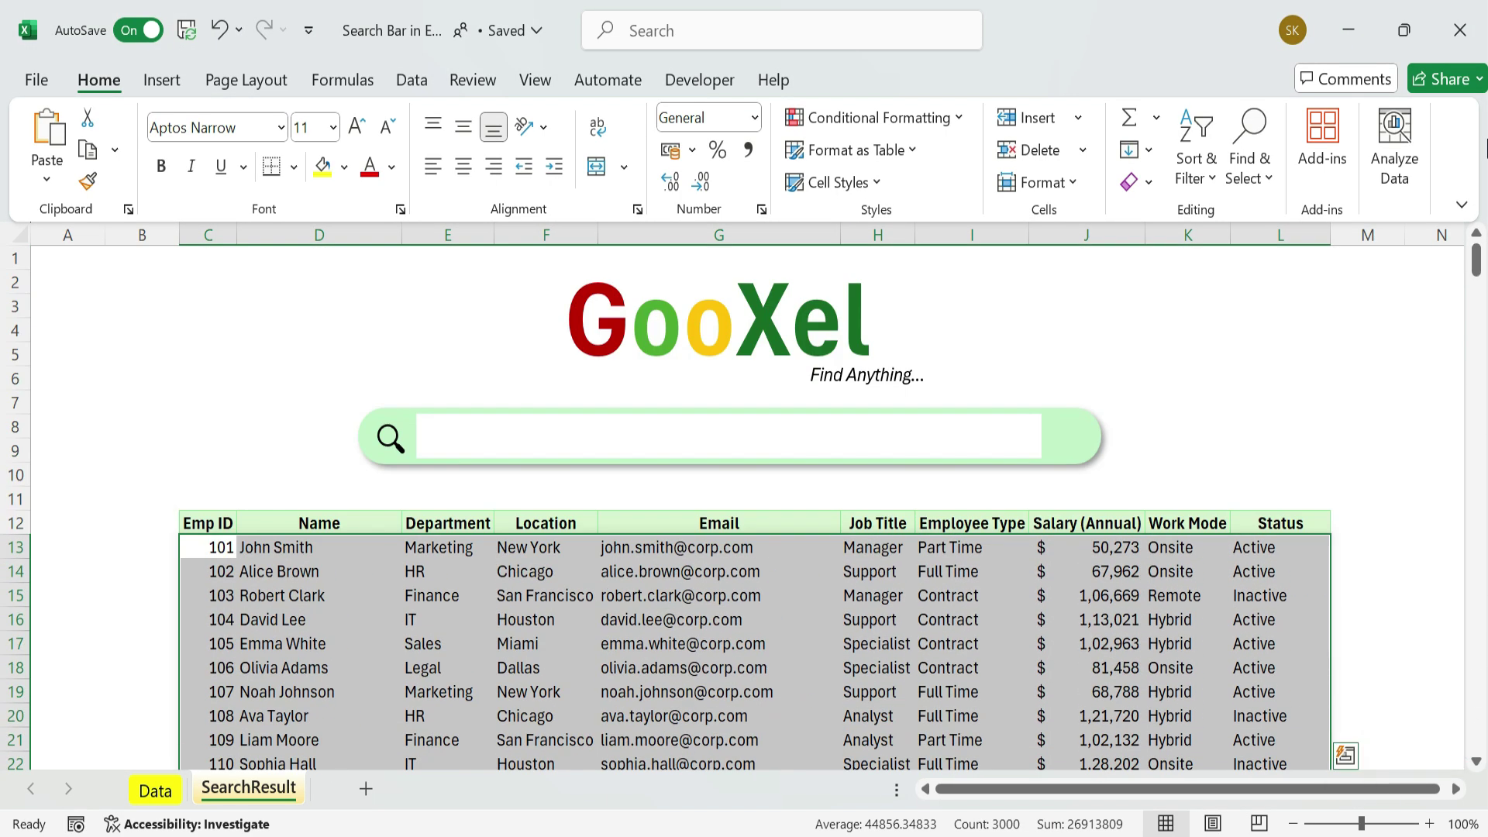
left_click(959, 118)
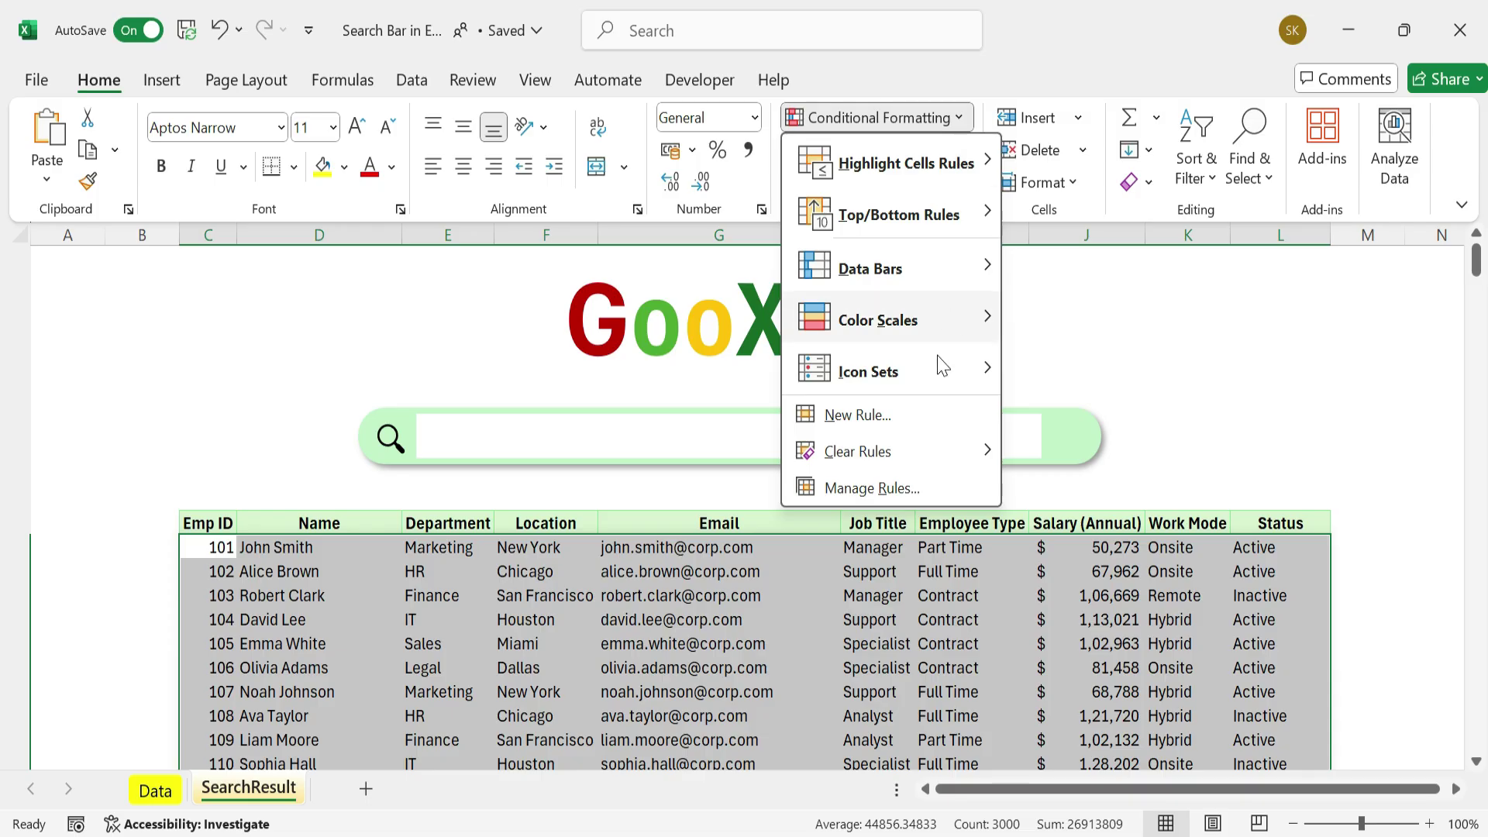
left_click(858, 416)
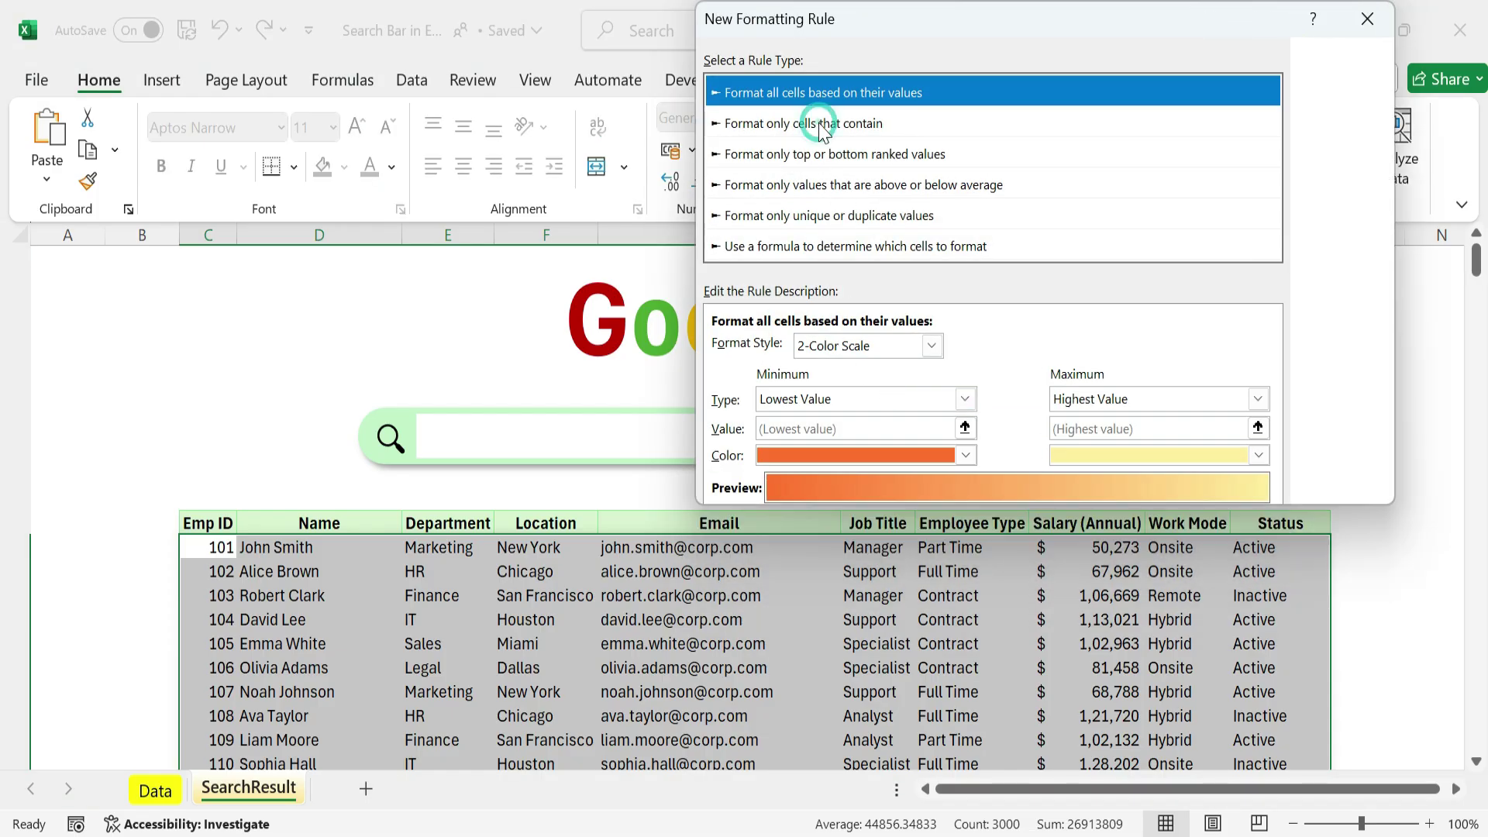
left_click(826, 124)
left_click(822, 348)
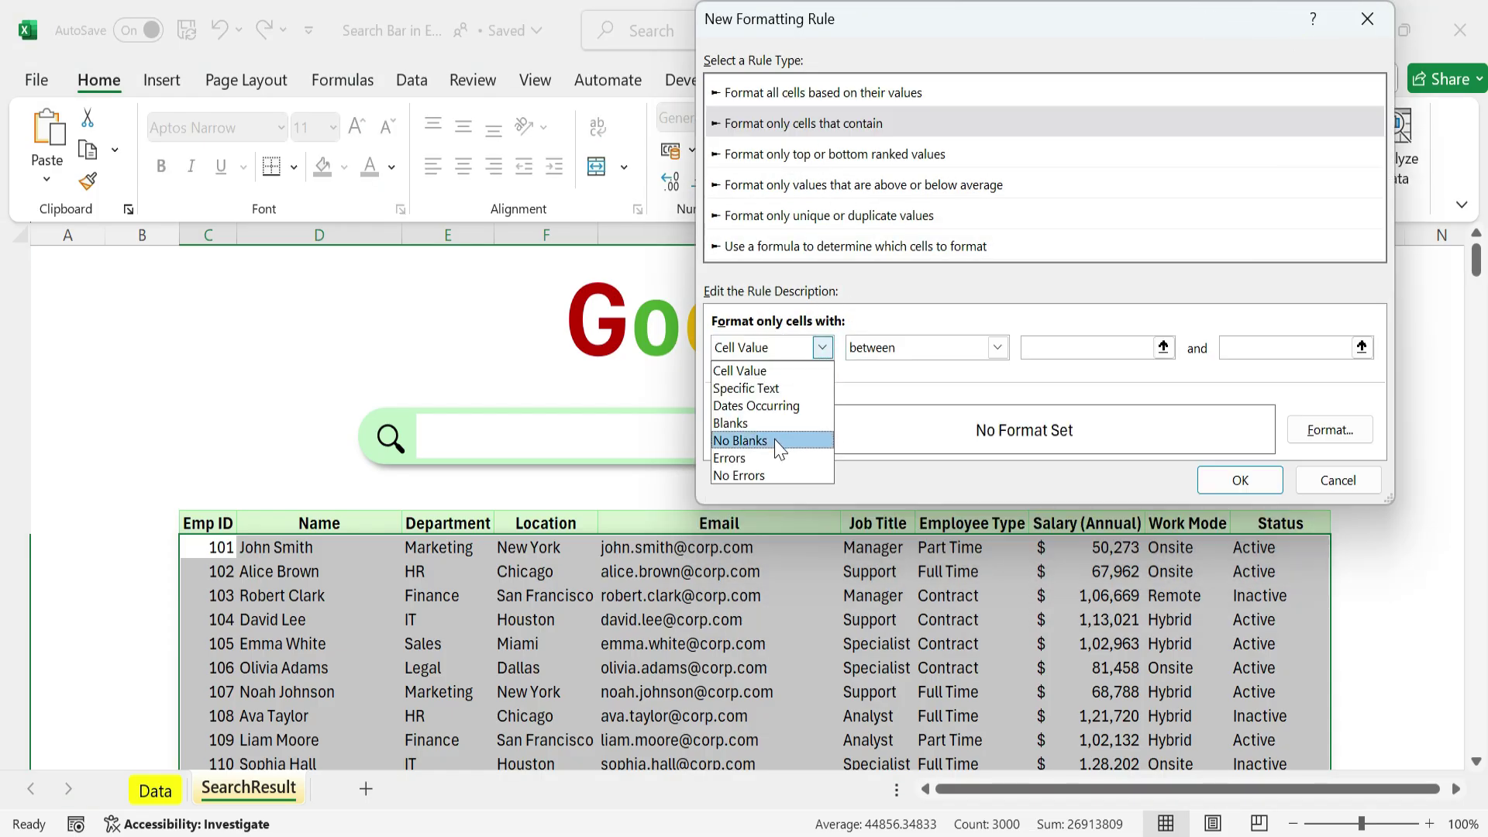
left_click(740, 441)
Give the rule a light green Outline border and save it.
left_click(1329, 429)
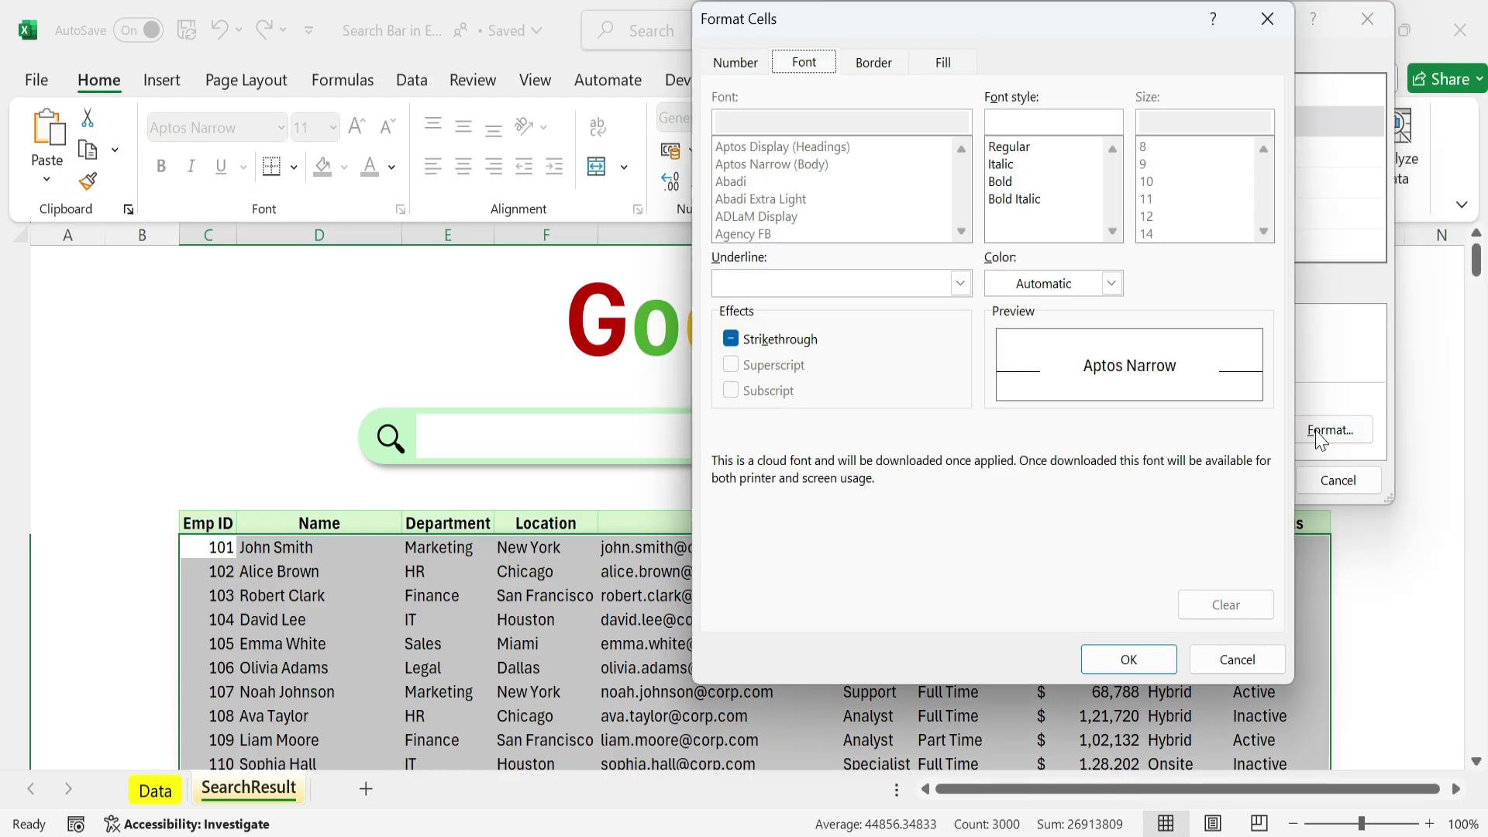
left_click(873, 62)
left_click(848, 338)
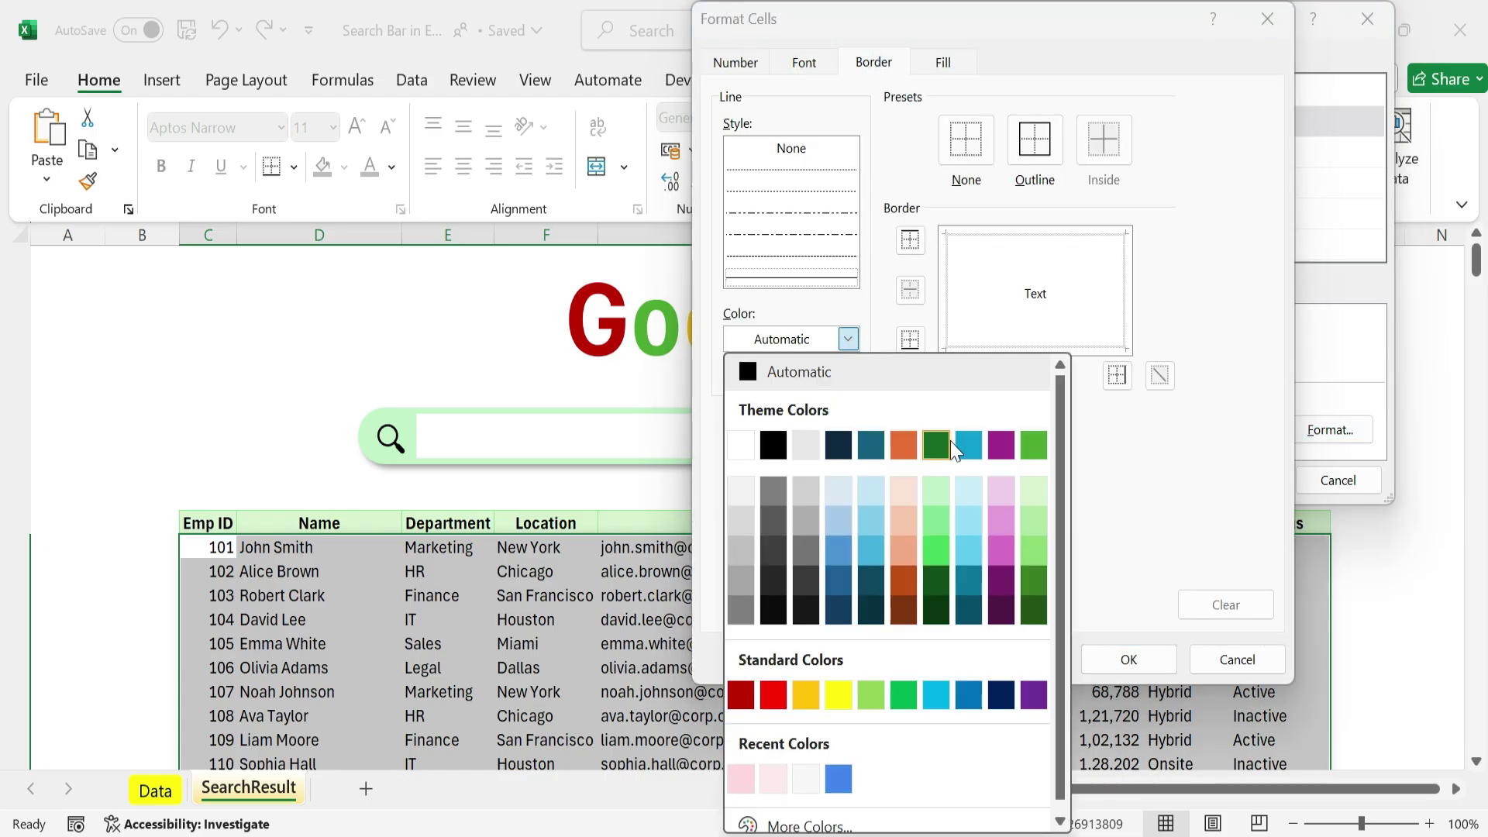
left_click(942, 511)
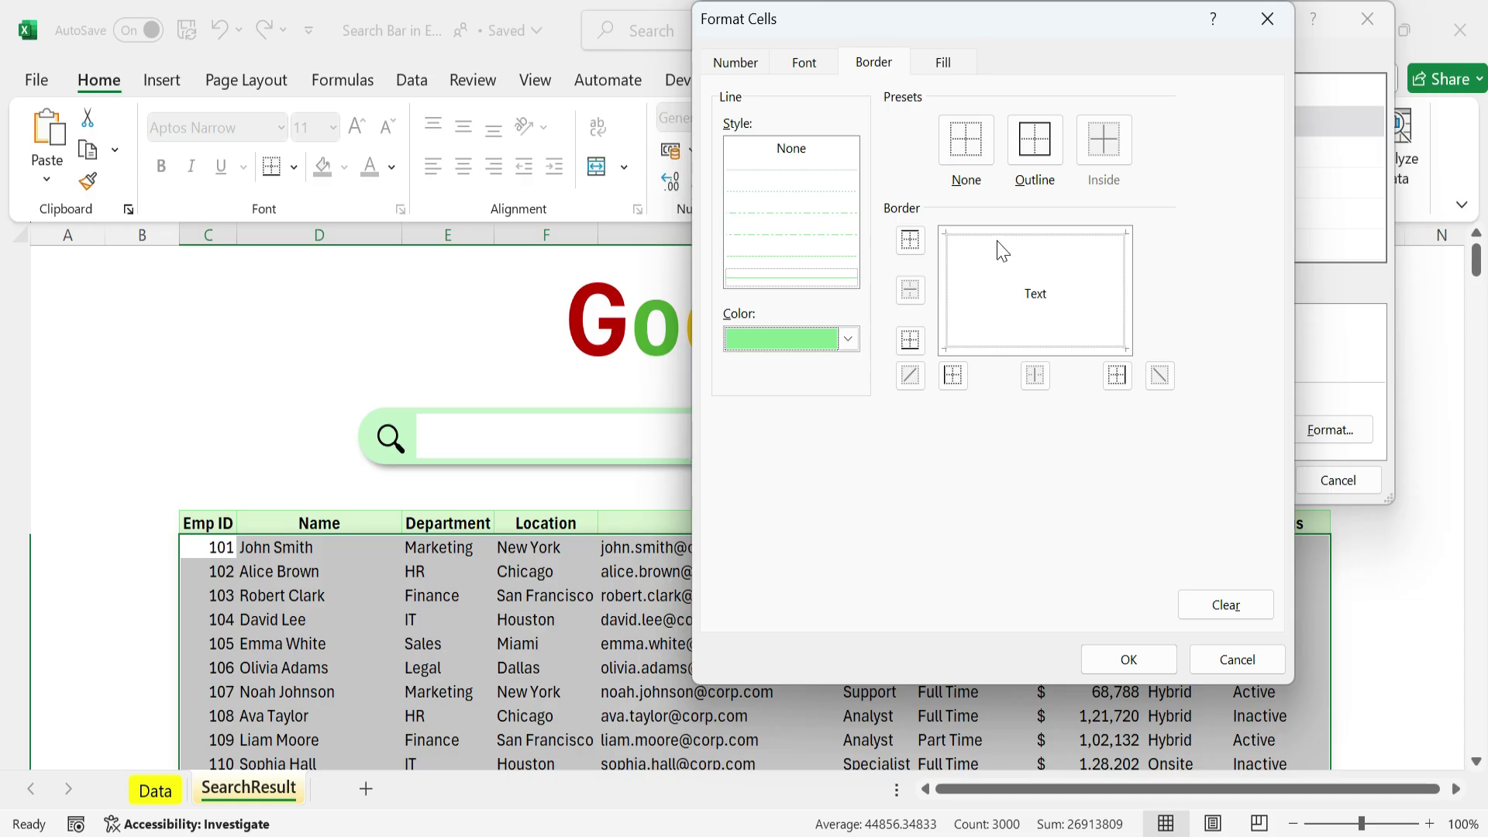
left_click(1034, 142)
left_click(1128, 660)
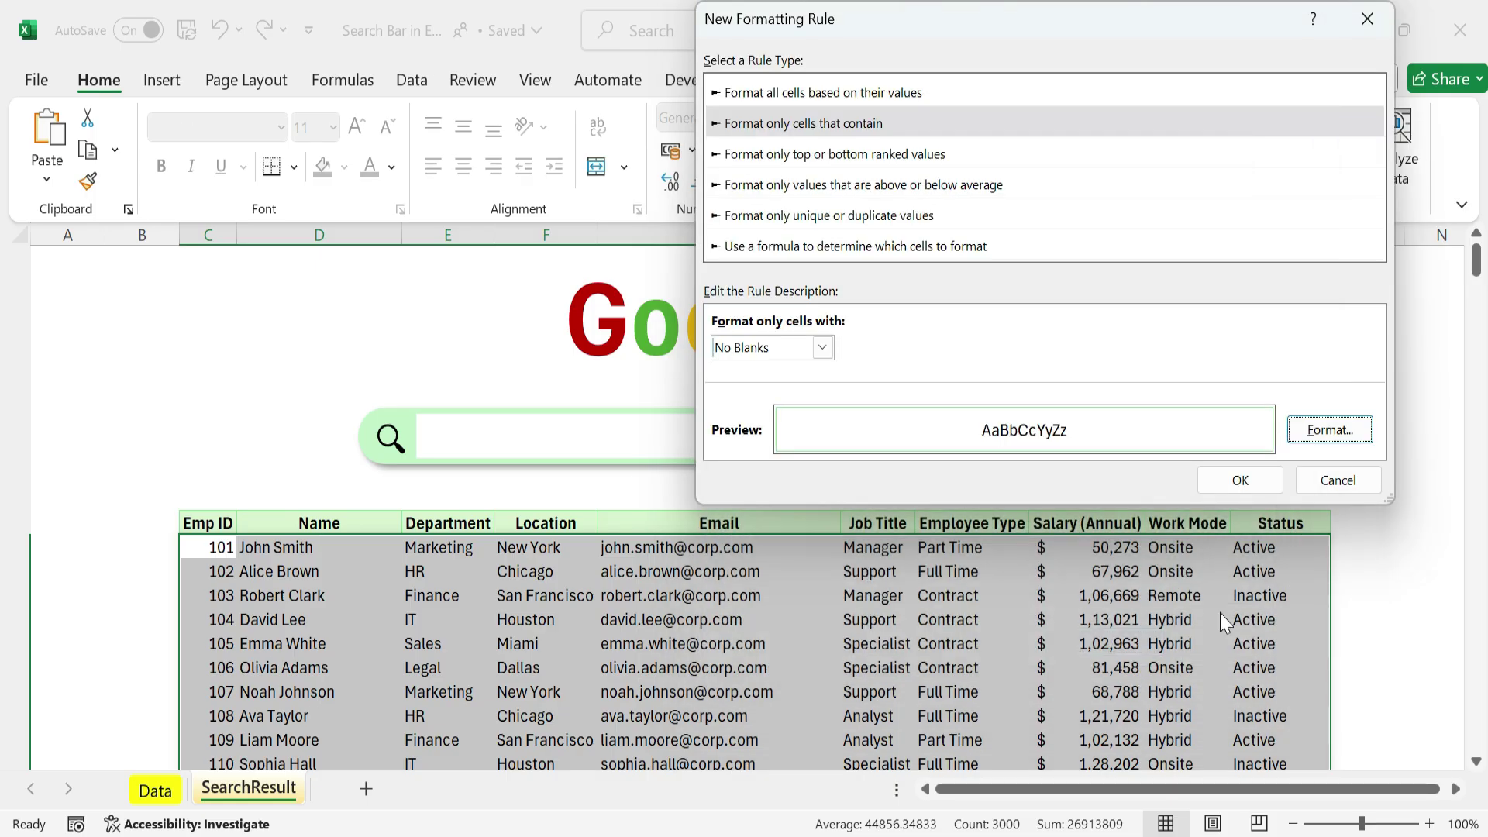
left_click(1240, 479)
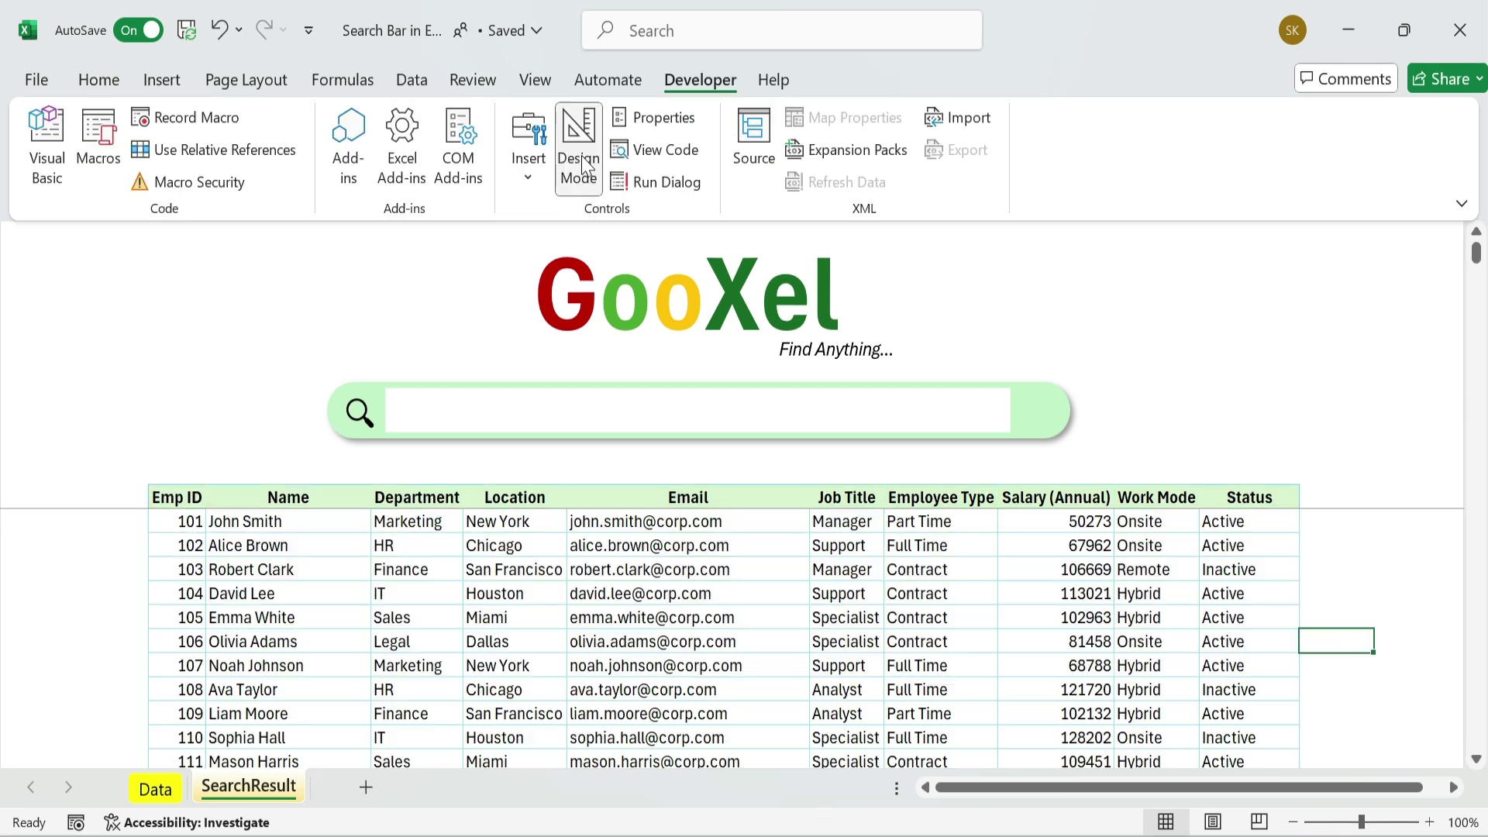
Set the search text box's LinkedCell property to the Search cell.
left_click(623, 407)
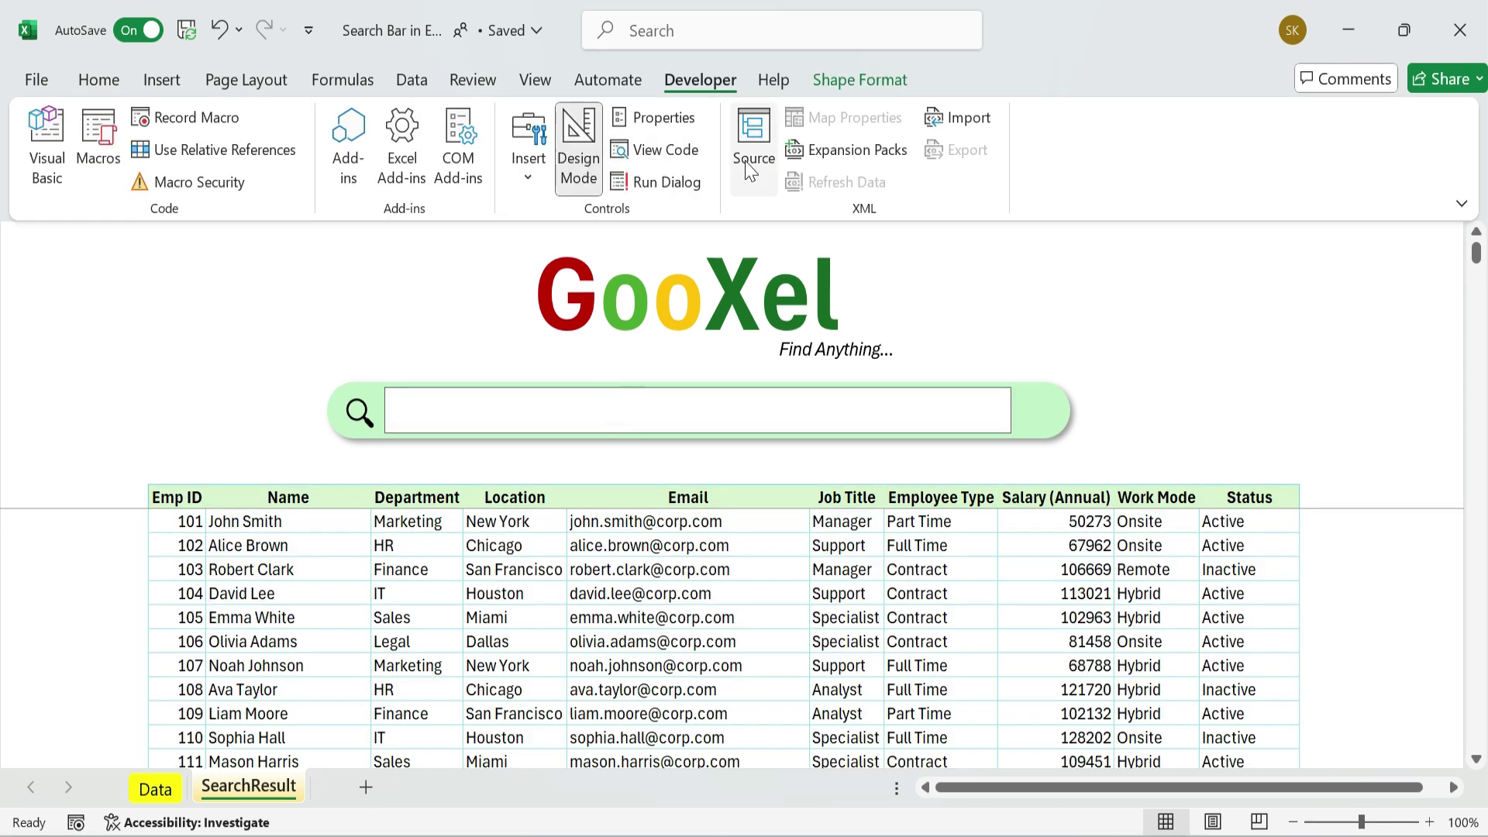
left_click(664, 117)
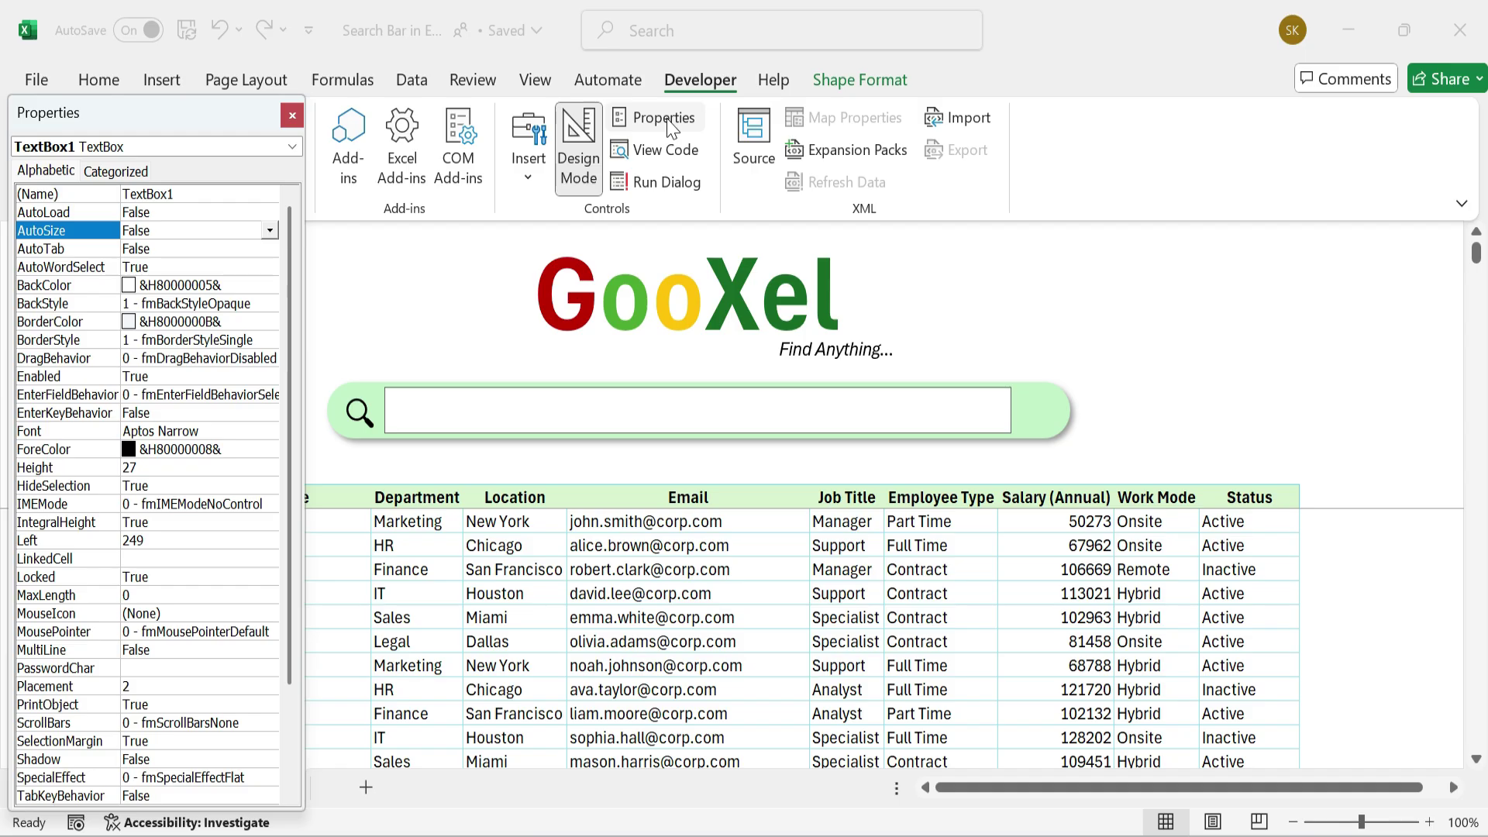
left_click(198, 557)
type("Sea")
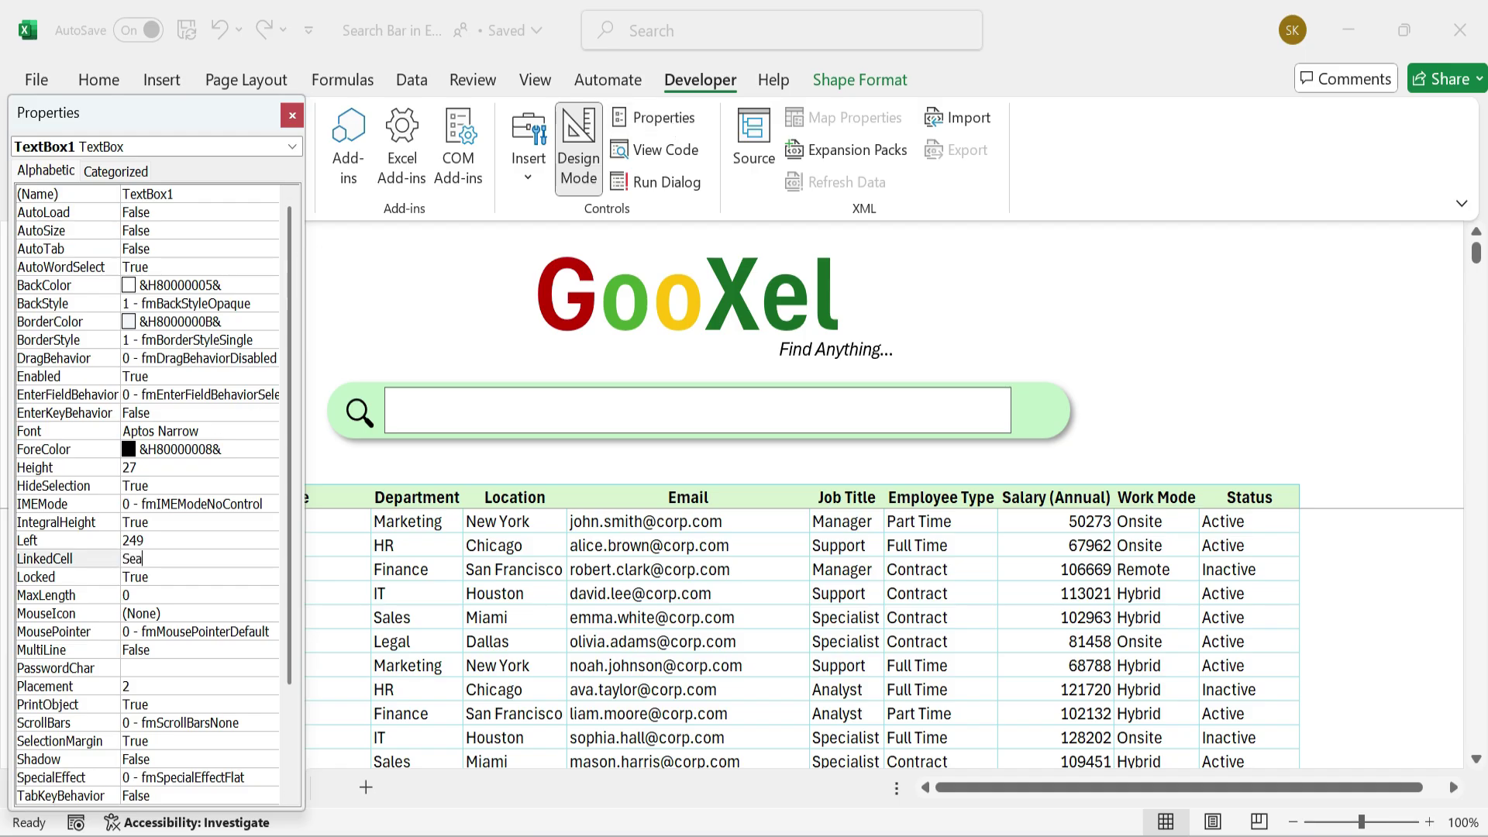
type("rch")
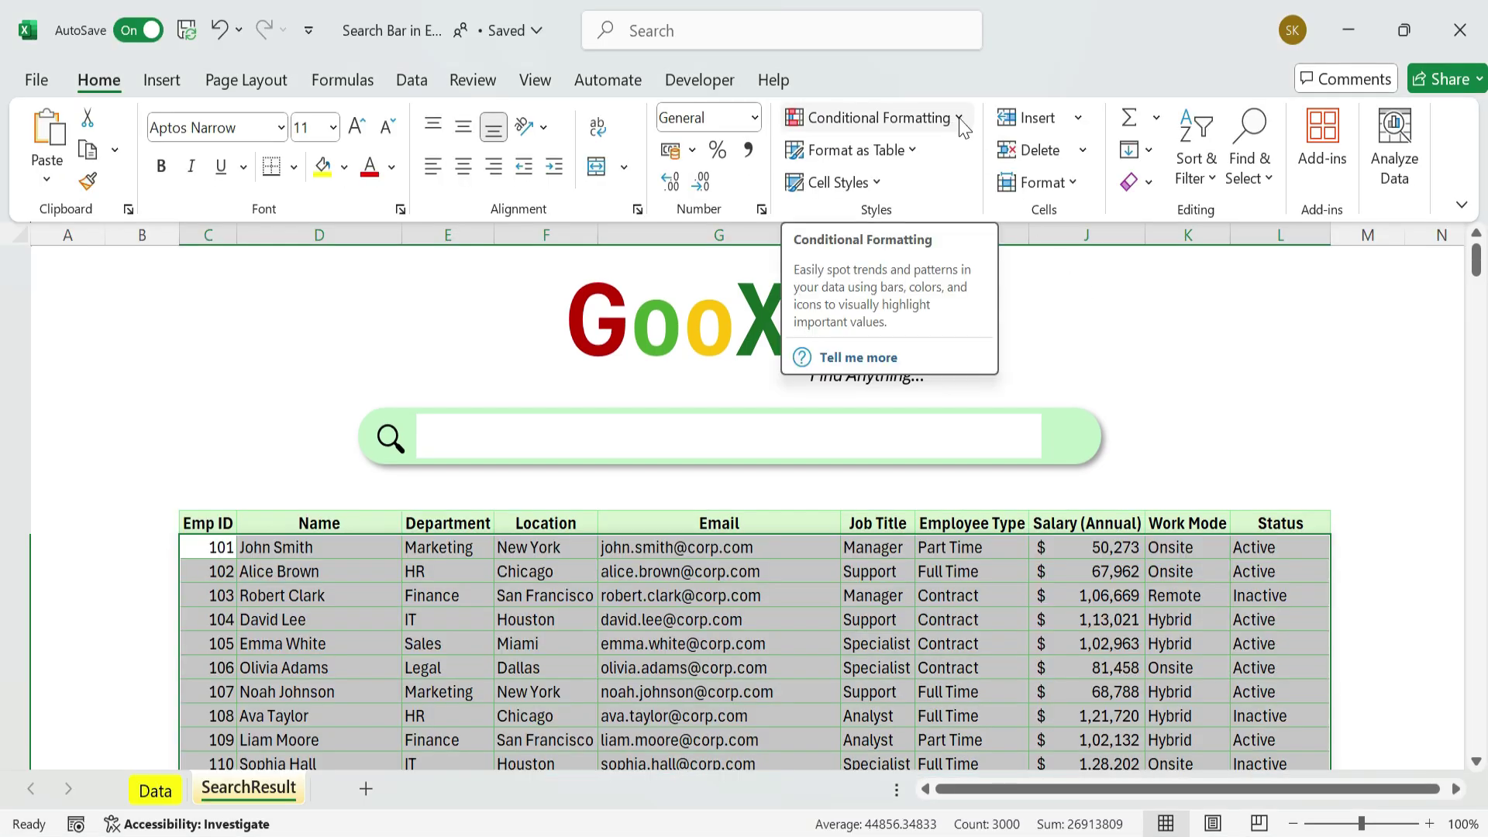
Create a Text that Contains rule referencing =$G$8.
left_click(960, 119)
mouse_move(895, 163)
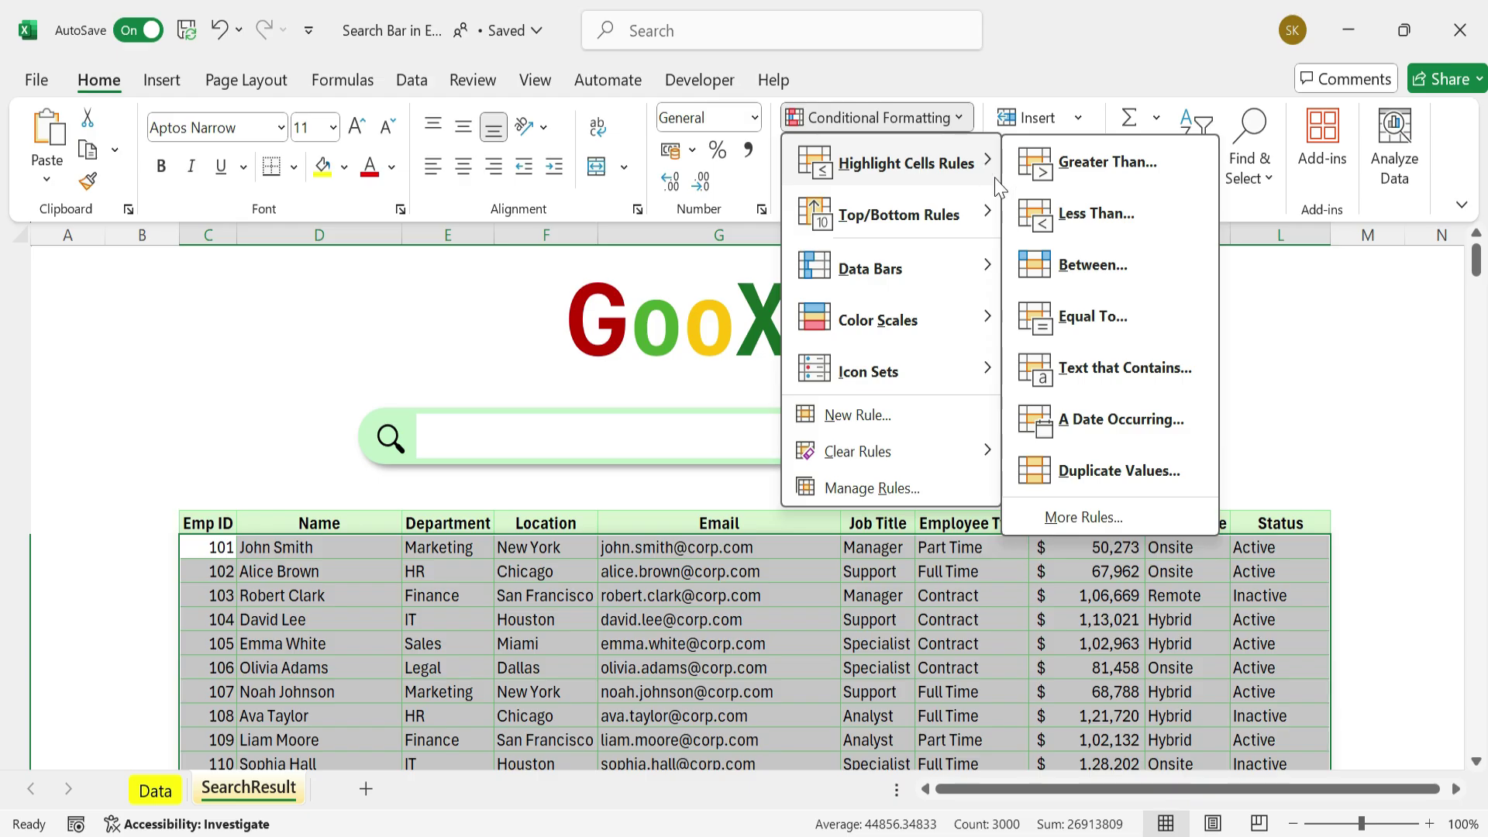
left_click(1101, 368)
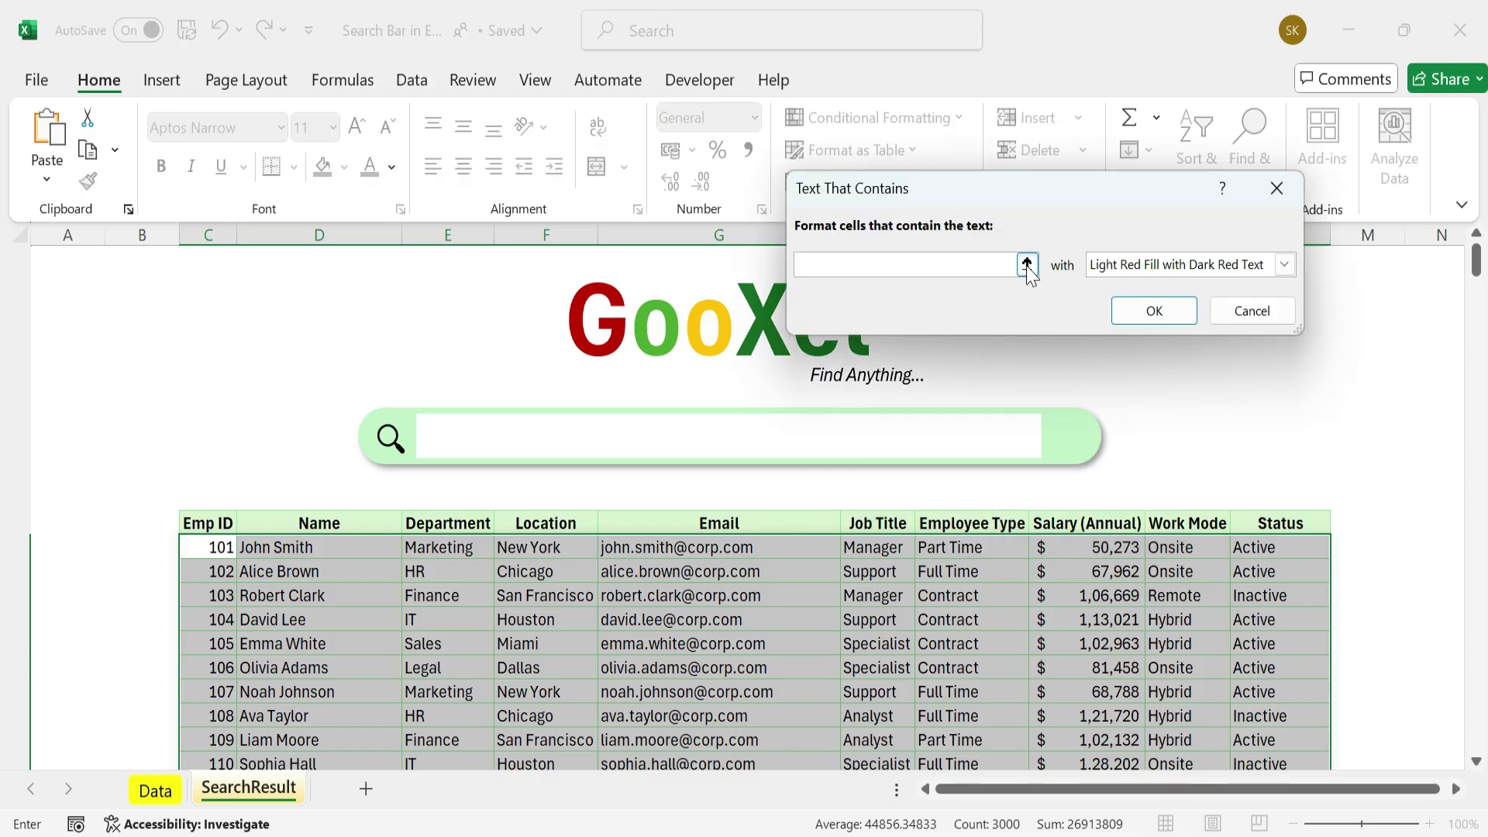
left_click(1026, 264)
left_click(318, 377)
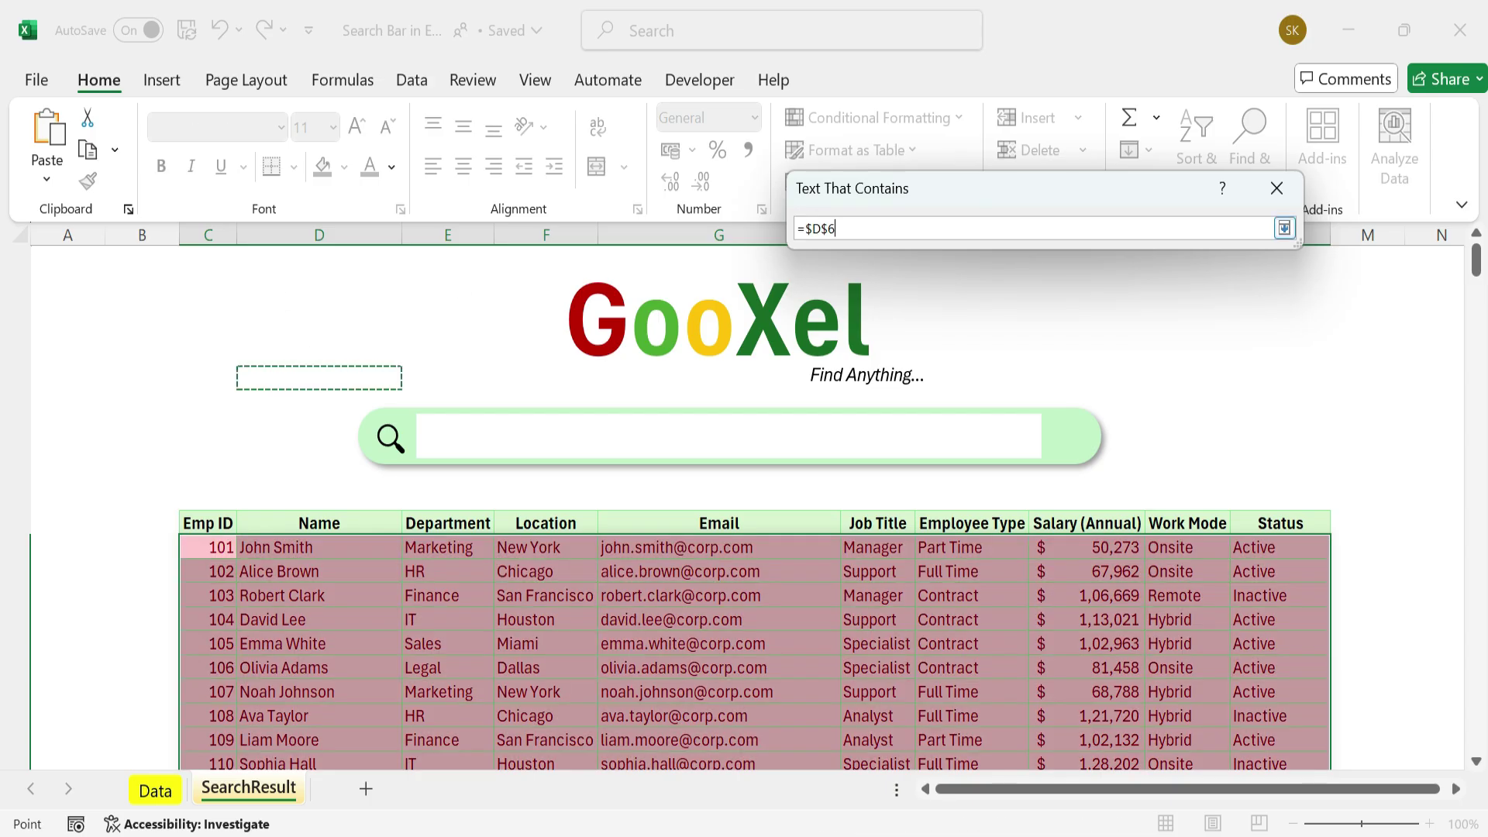
key("BackSpace")
type("g")
type("8")
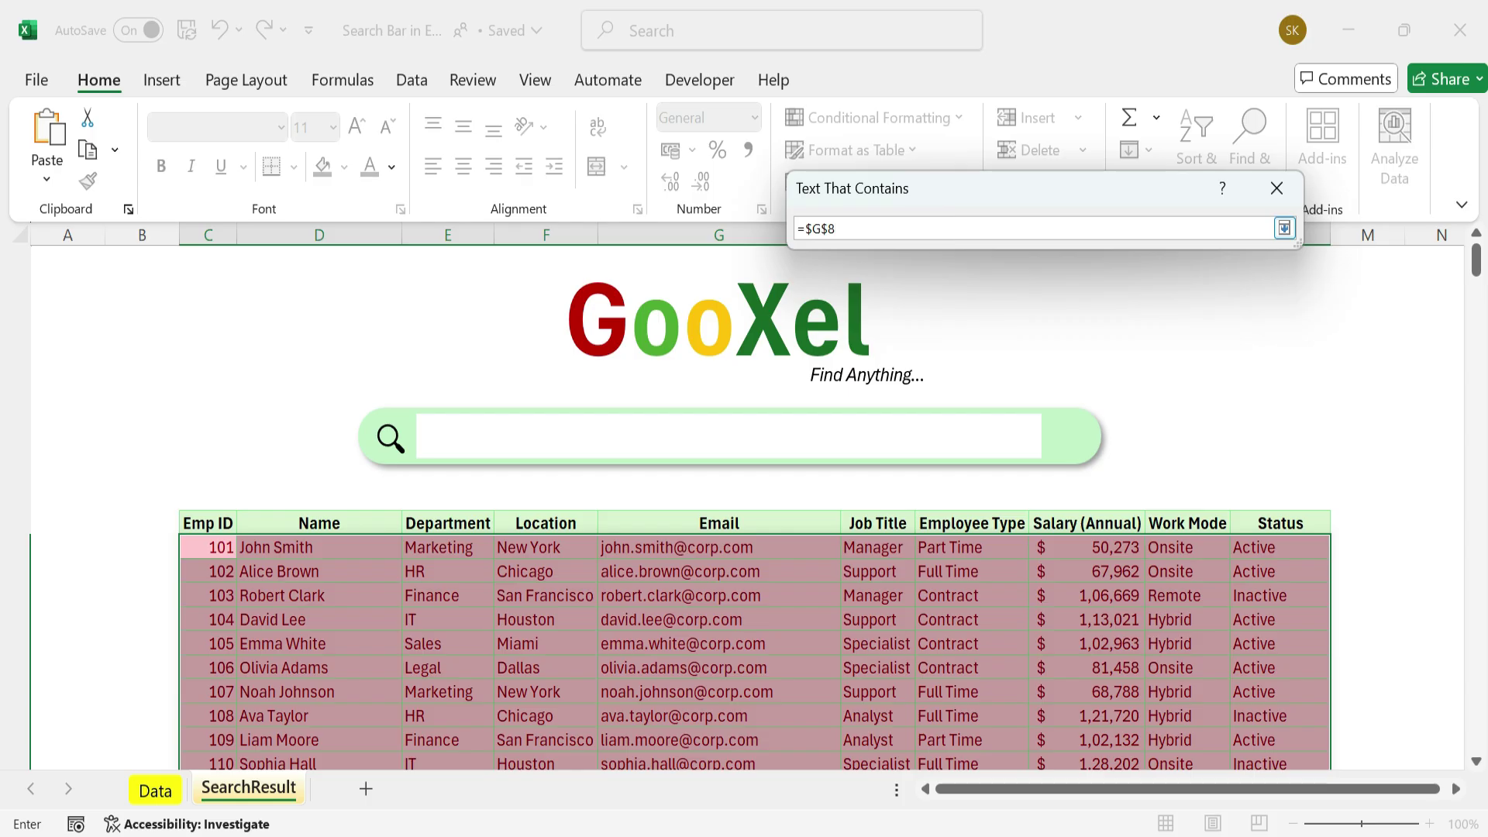
left_click(1284, 228)
Apply Green Fill with Dark Green Text, confirm the rule and clear a quick test search.
left_click(1283, 264)
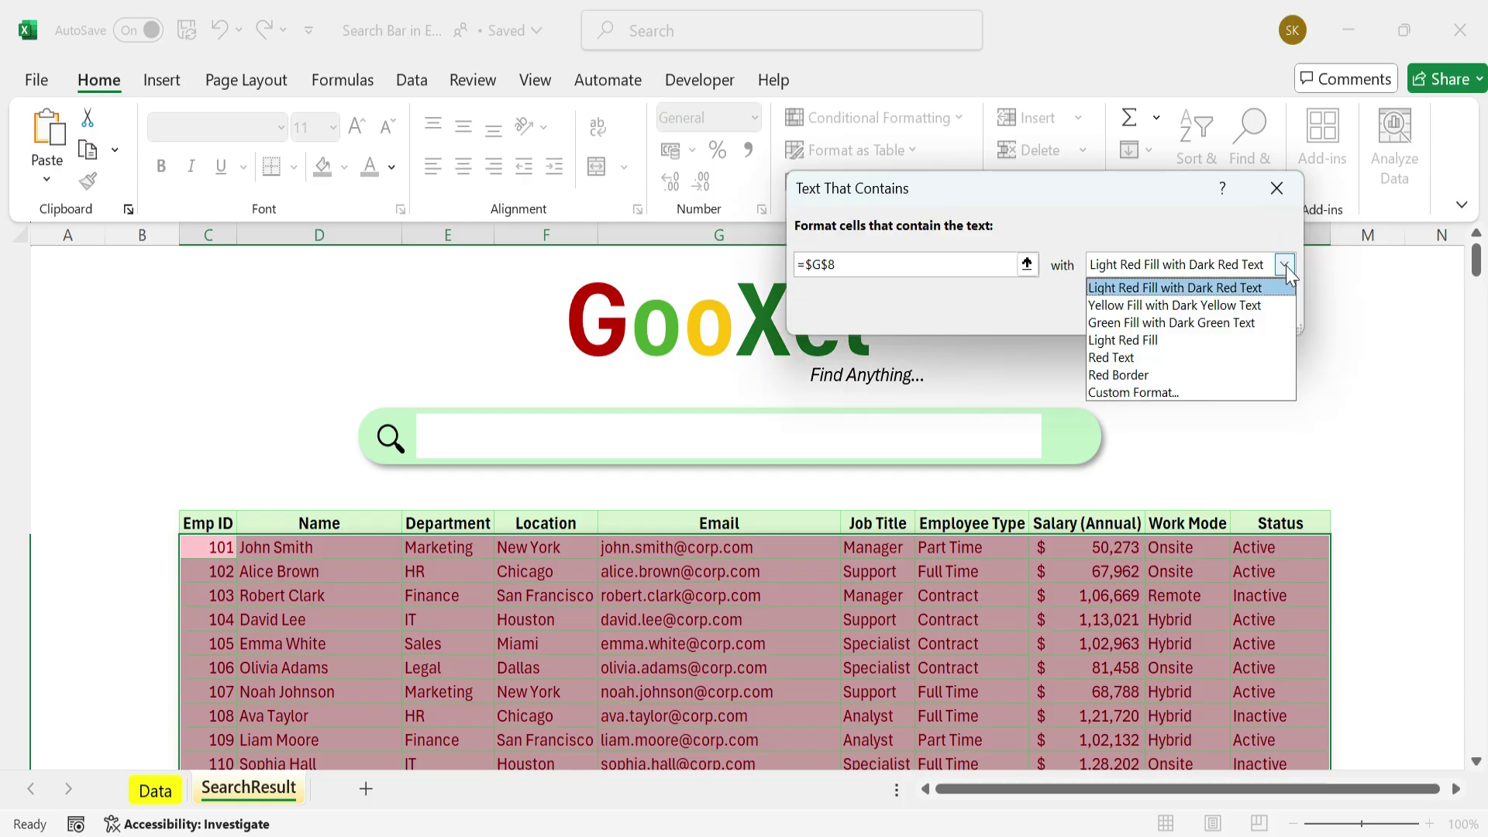
left_click(1172, 321)
left_click(1152, 312)
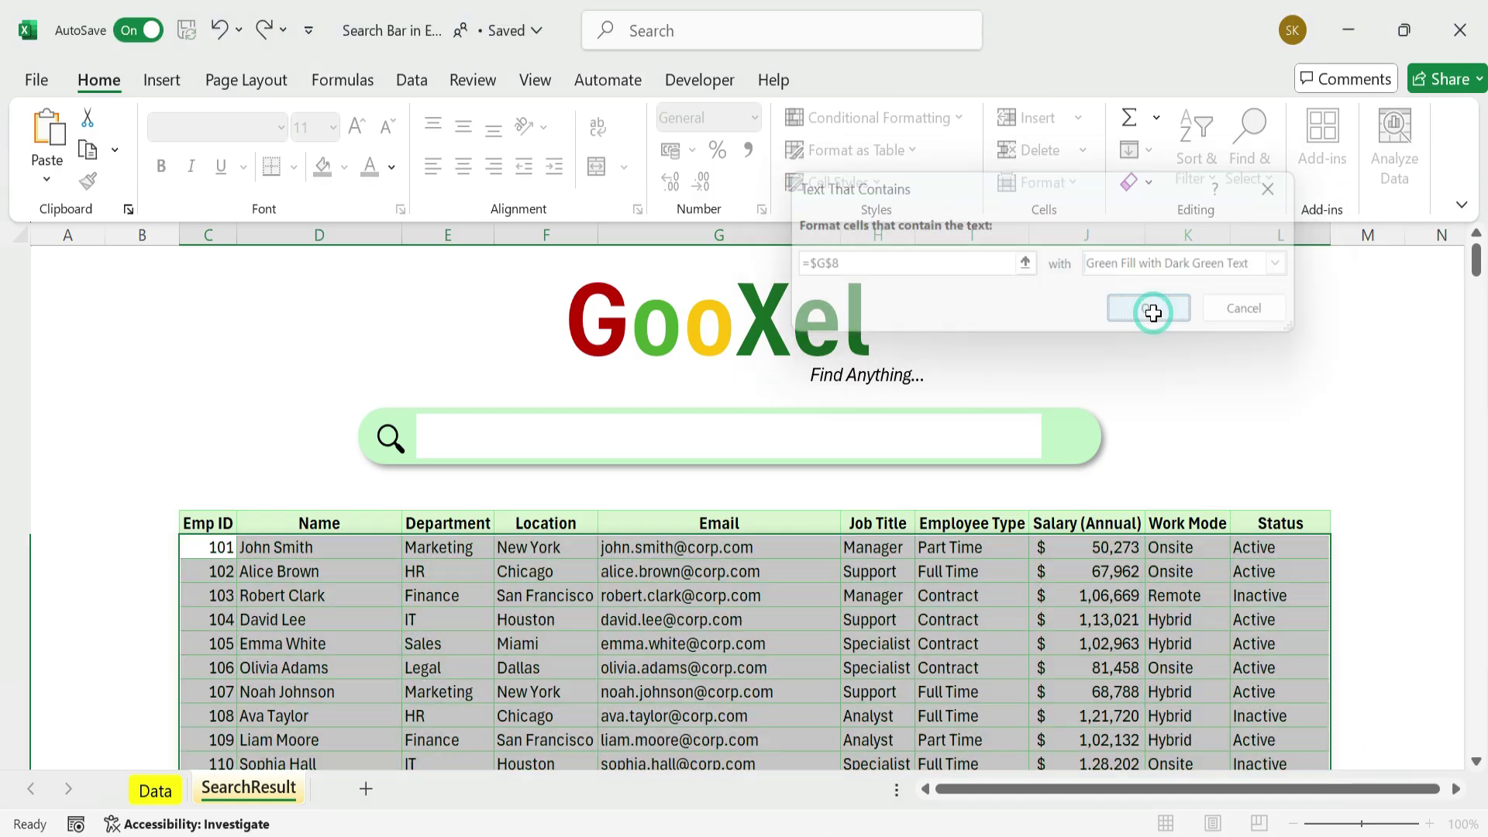
left_click(720, 436)
type("w")
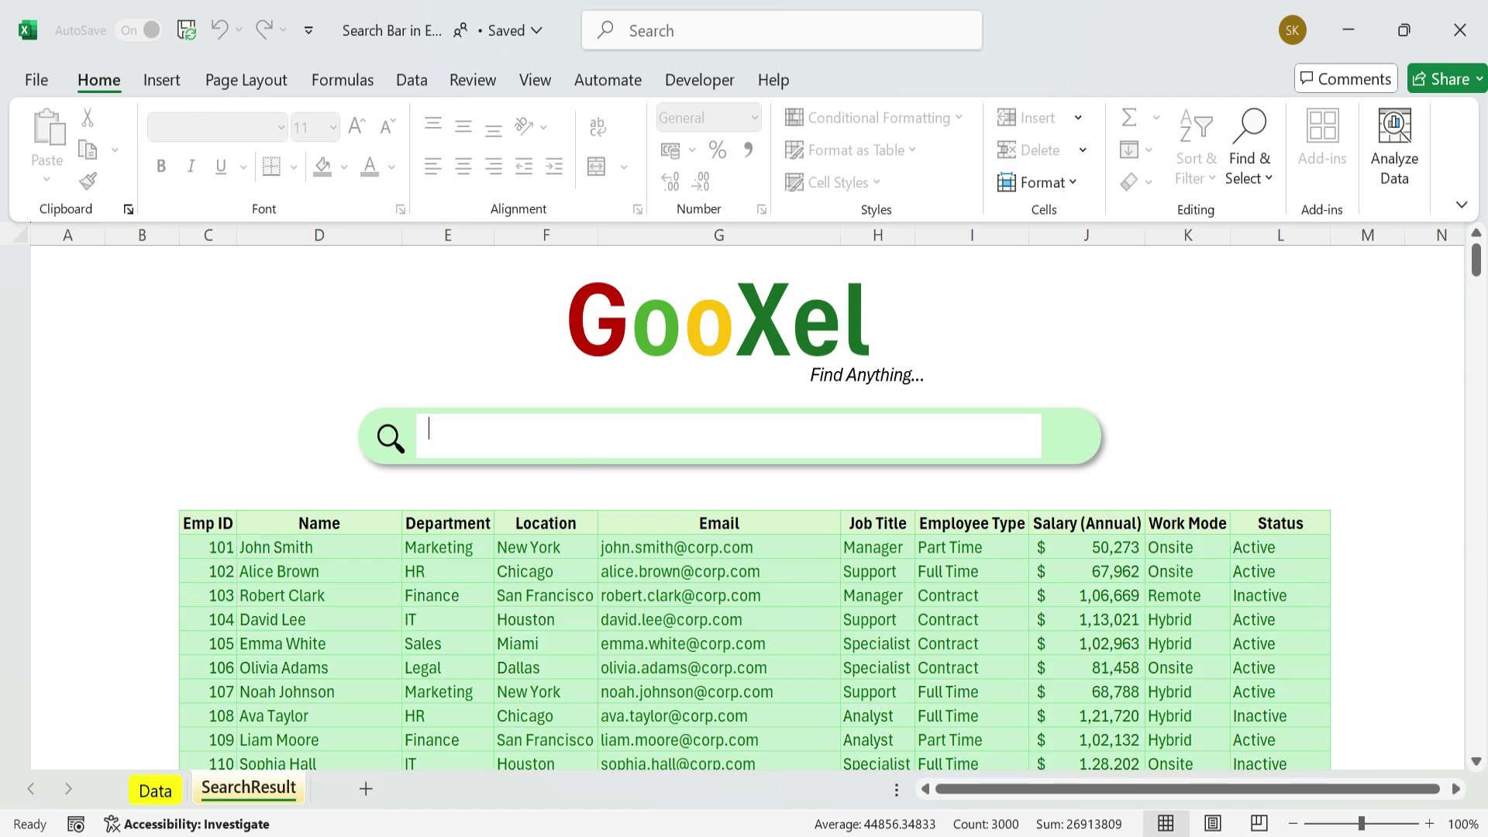
key("BackSpace")
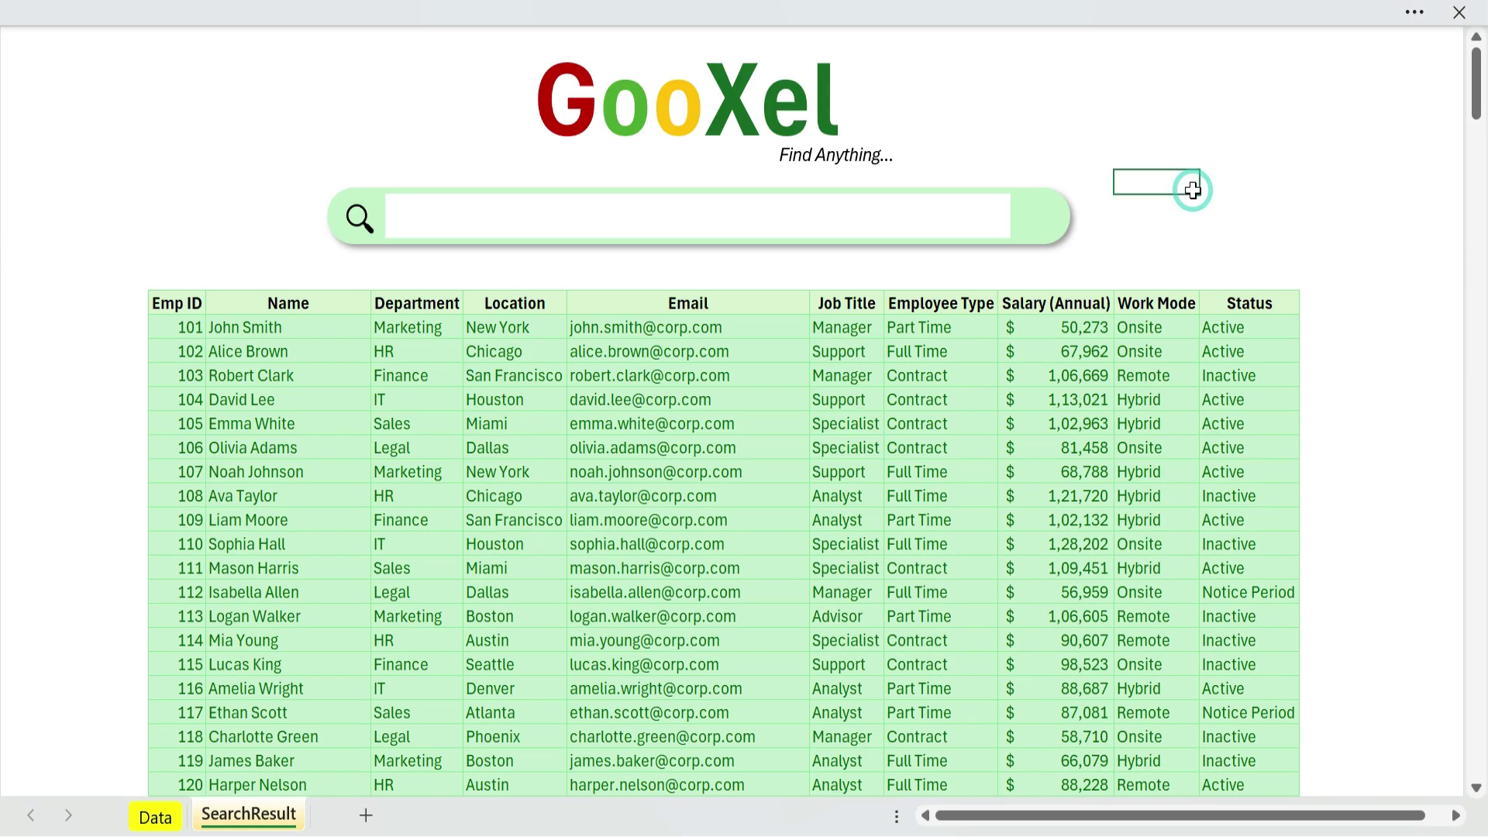
Test the live search with ja, onsite, john and et, ending filtered on 'et'.
left_click(698, 217)
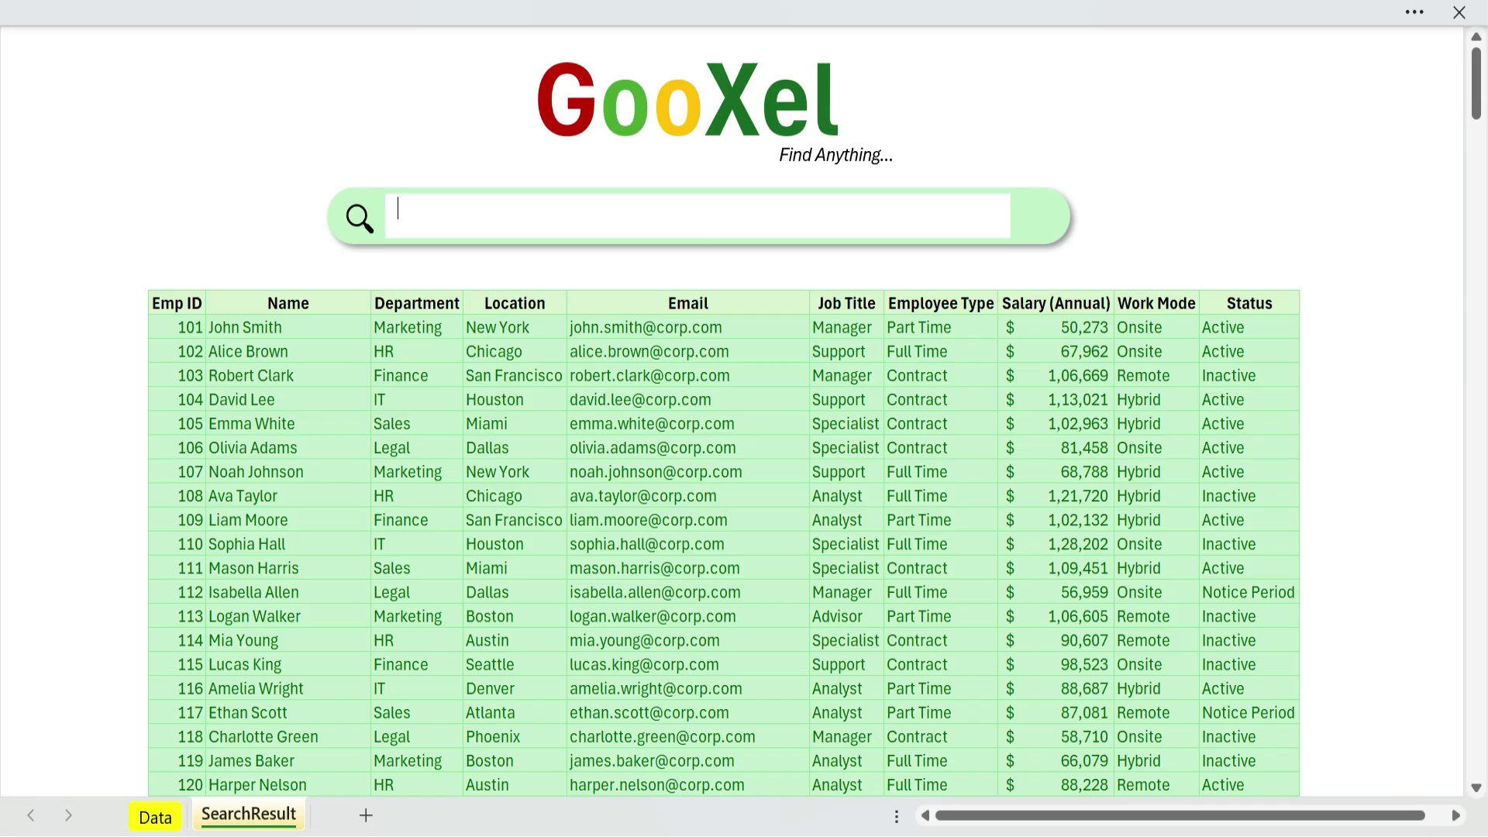
type("e")
type("ja")
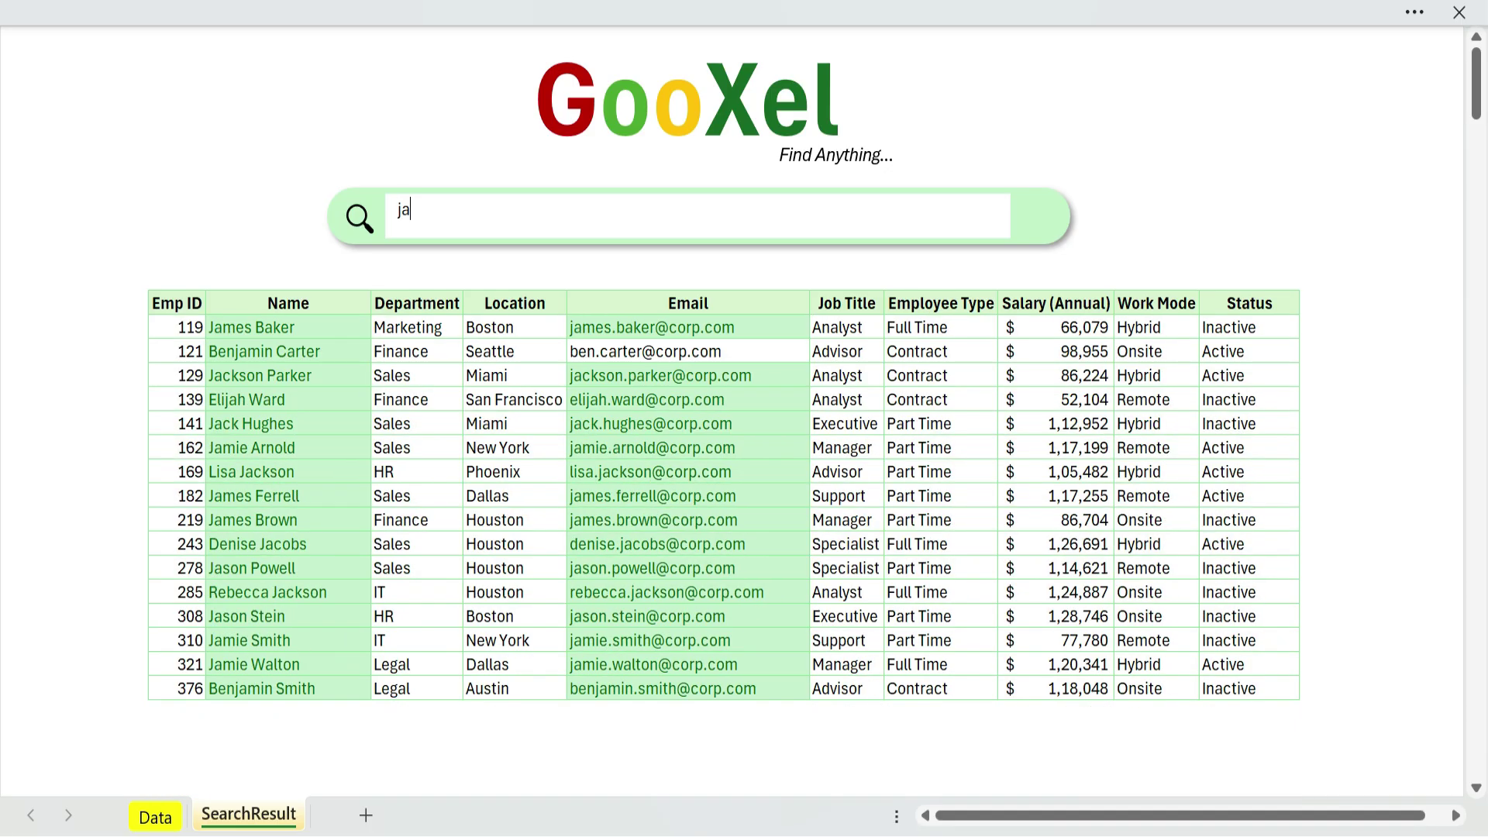
key("BackSpace")
key("BackSpace")
key("BackSpace")
key("BackSpace")
key("BackSpace")
type("d")
key("BackSpace")
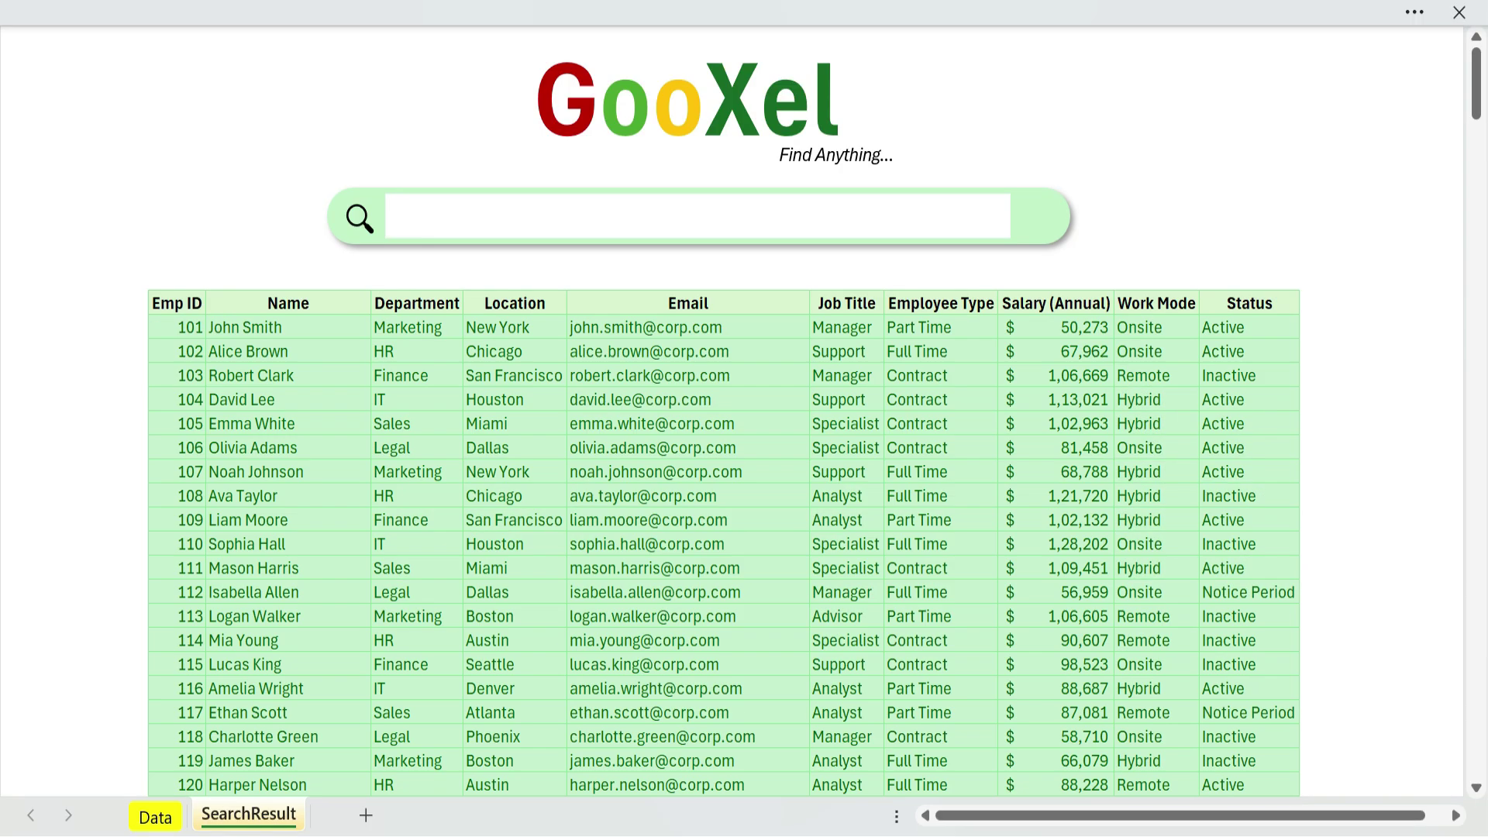
type("fi")
key("BackSpace")
key("BackSpace")
type("onsite")
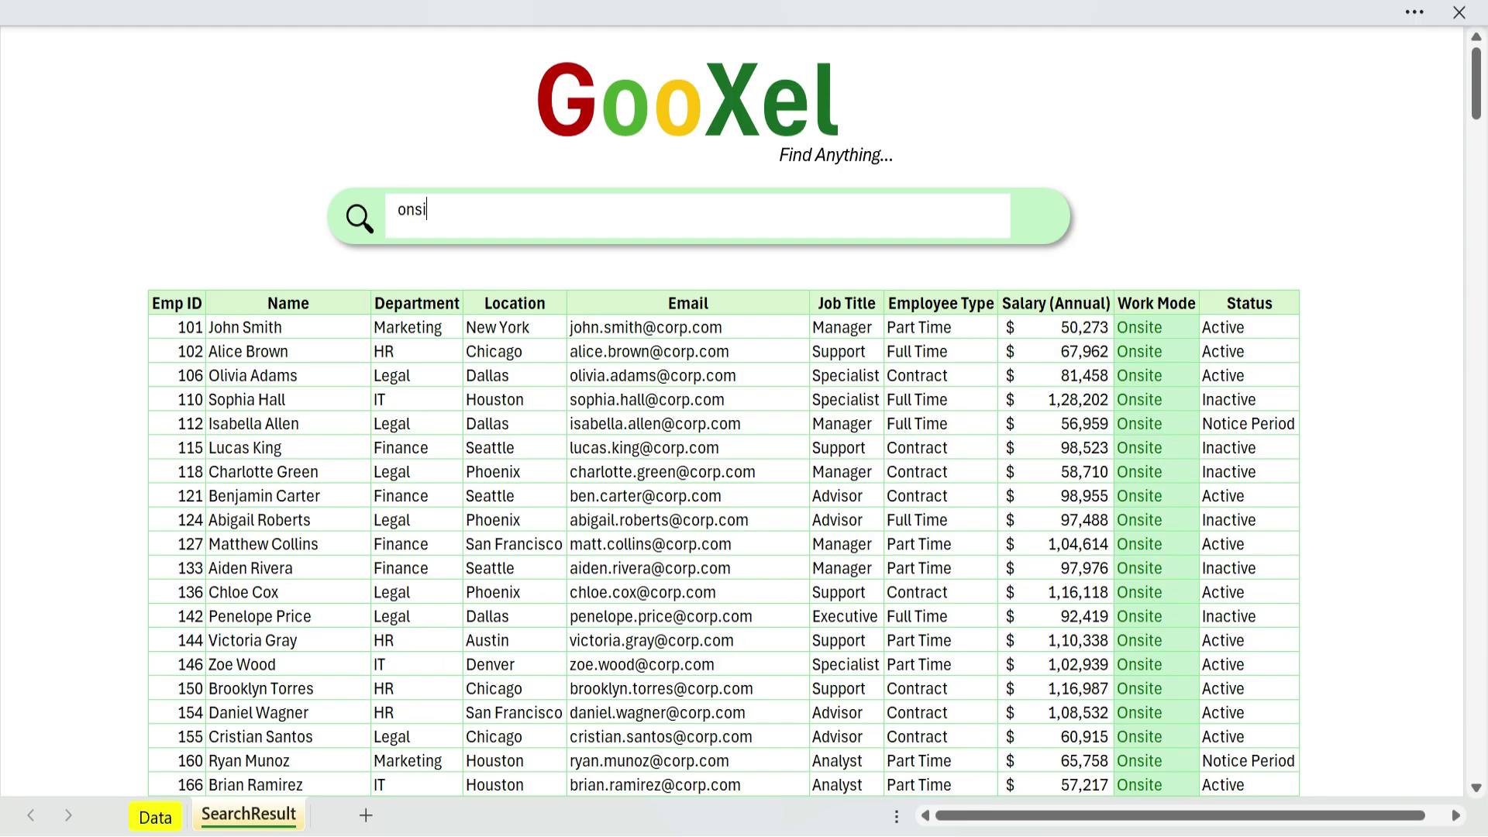
key("BackSpace")
key("BackSpace")
key("BackSpace")
key("BackSpace")
type("joh")
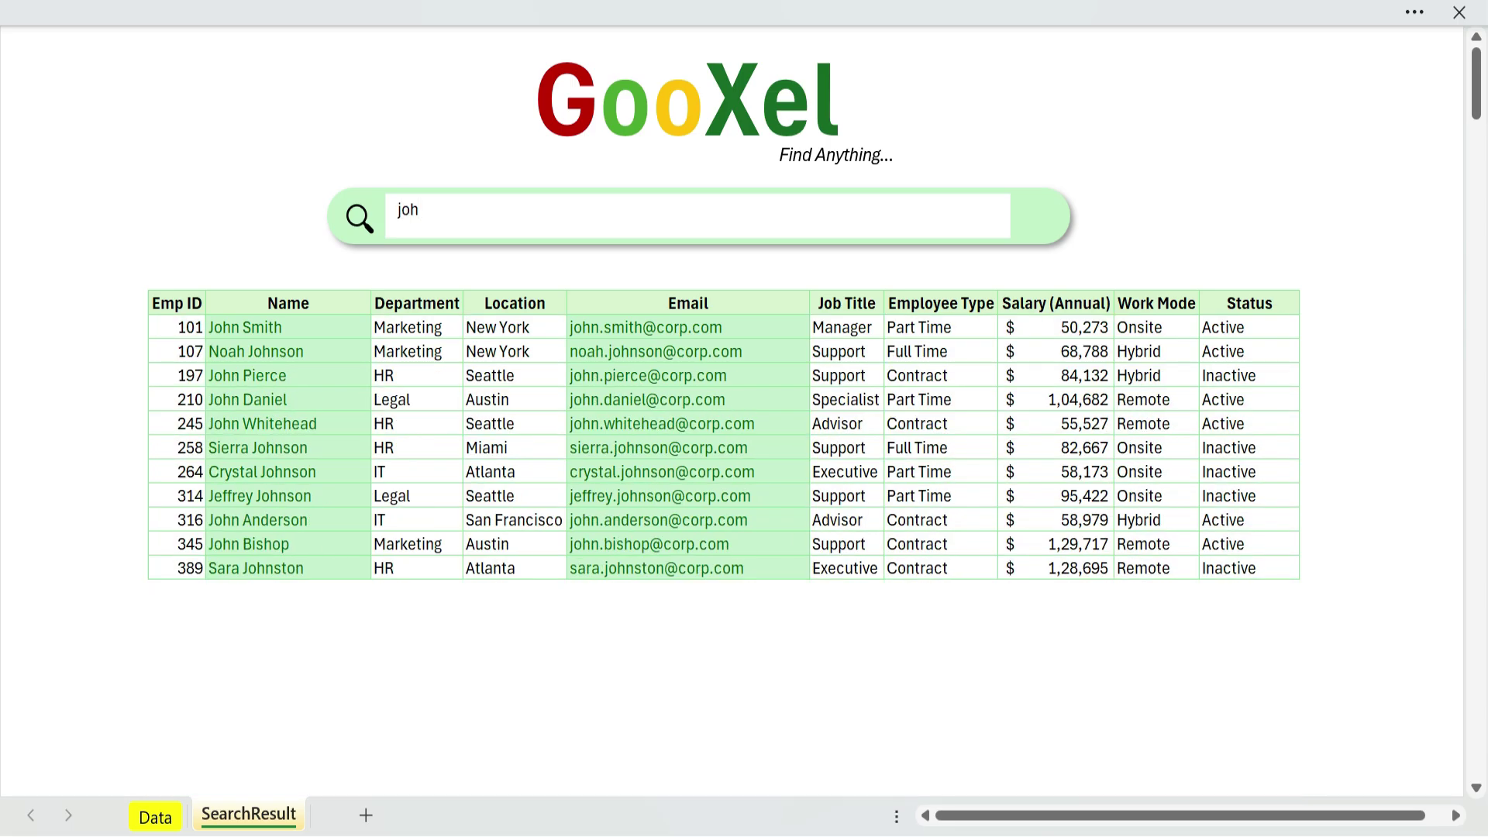
type("n d")
key("BackSpace")
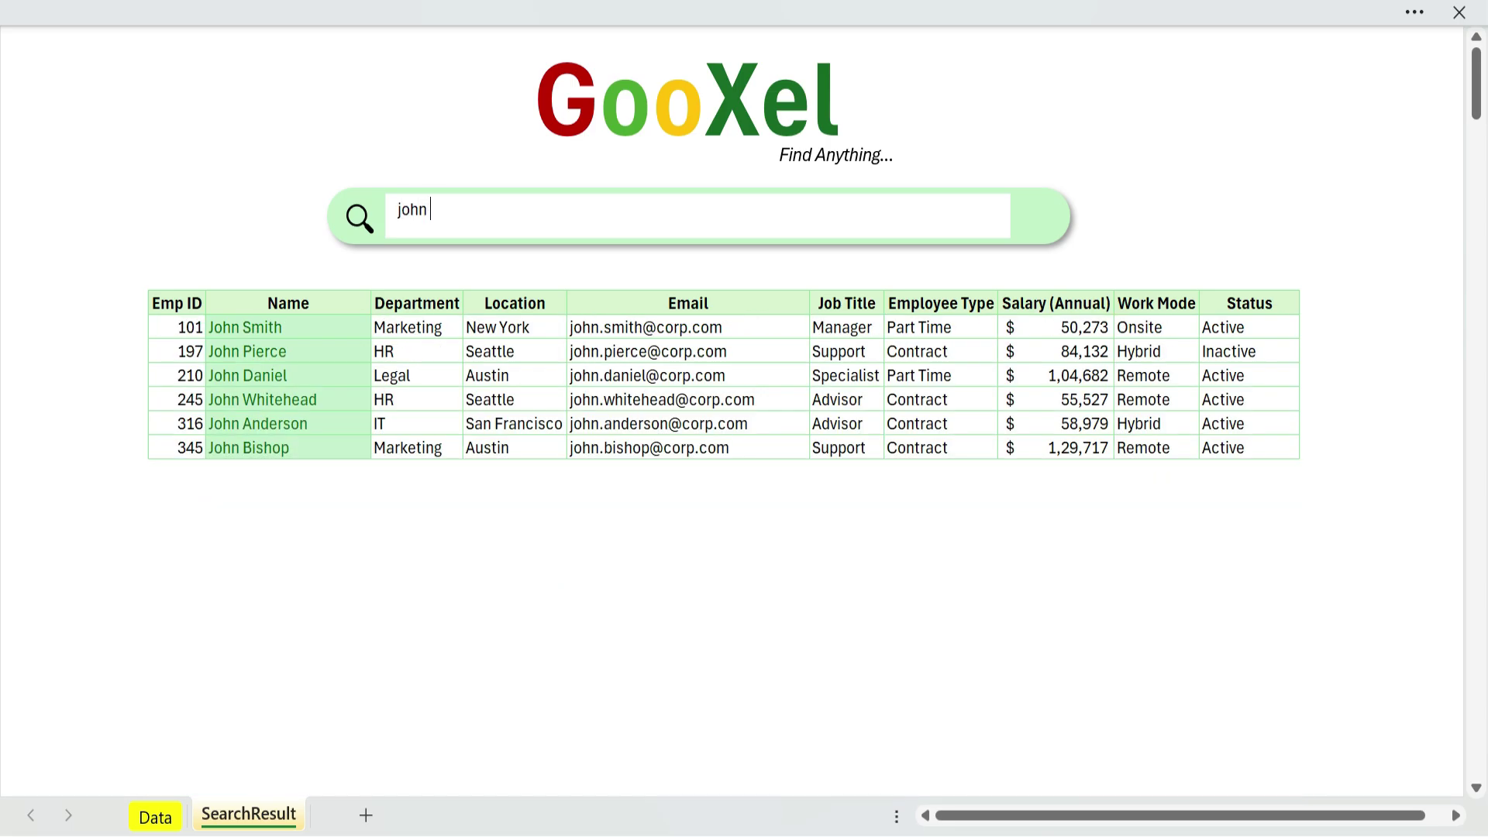
key("BackSpace")
key("BackSpace")
key("BackSpace")
key("BackSpace")
type("et")
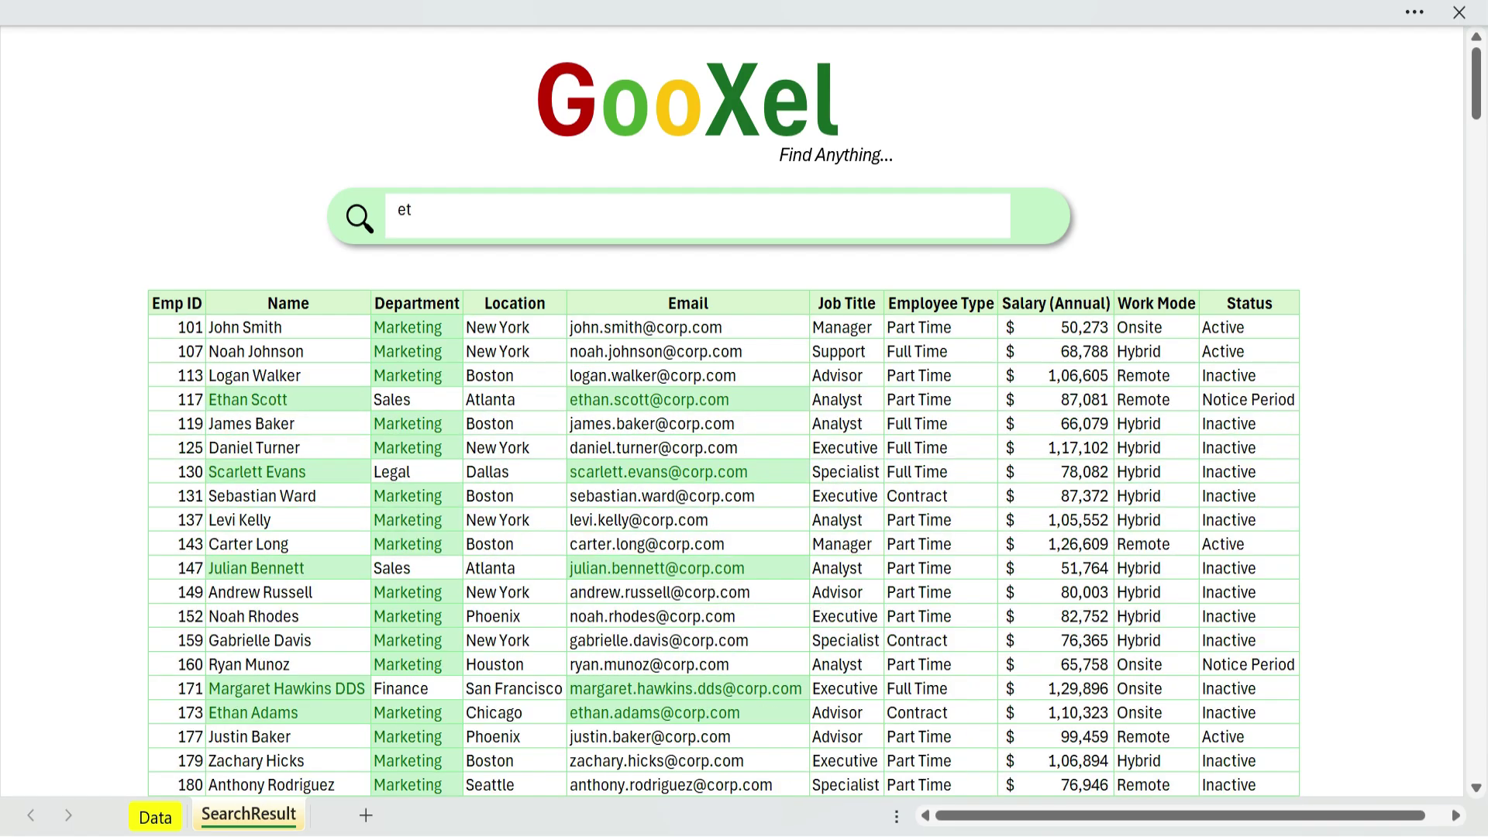